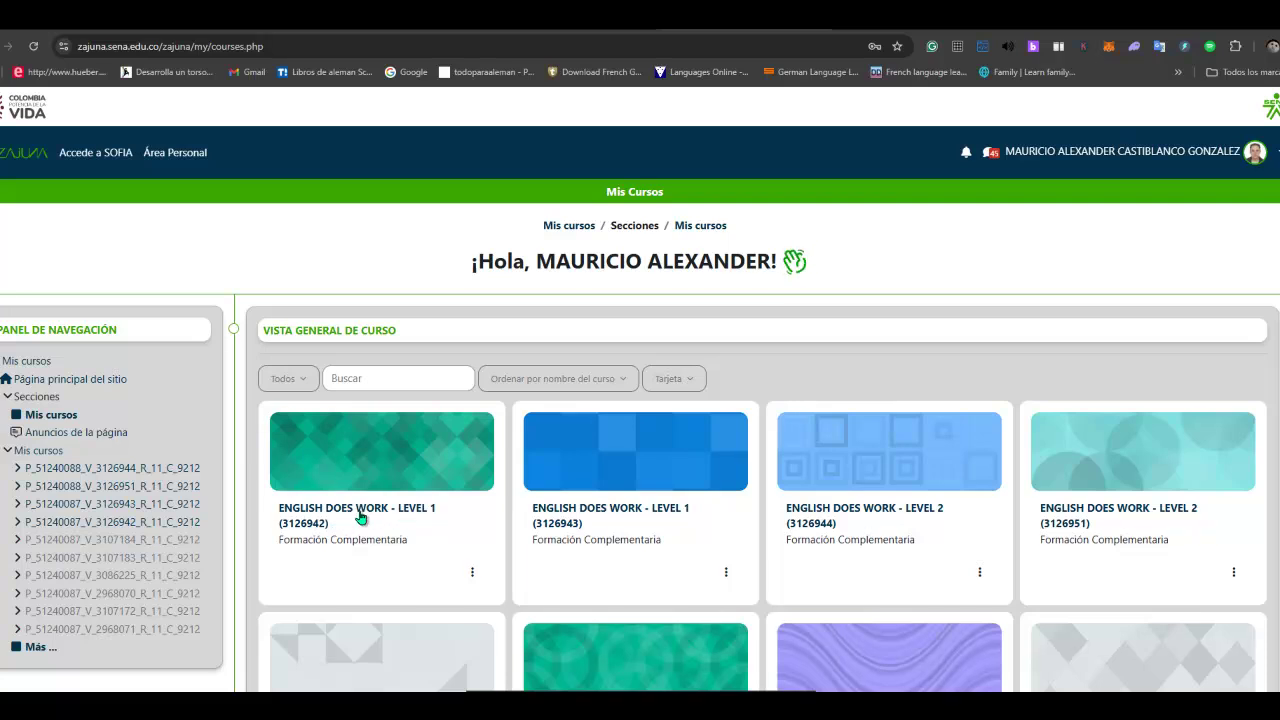
Open the ENGLISH DOES WORK - LEVEL 1 (3126942) course and view its ANUNCIOS forum.
{"action": "left_click", "coordinate": [345, 518]}
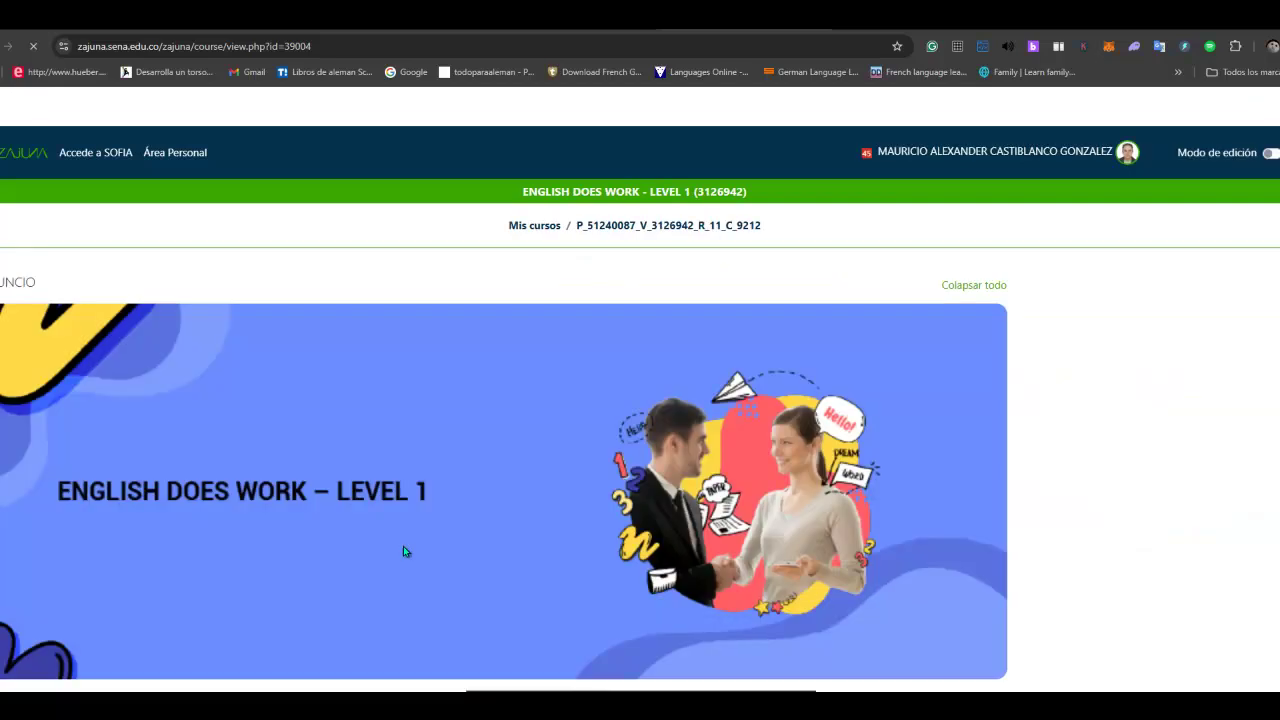
{"action": "scroll", "coordinate": [685, 383], "scroll_direction": "down", "scroll_amount": 5}
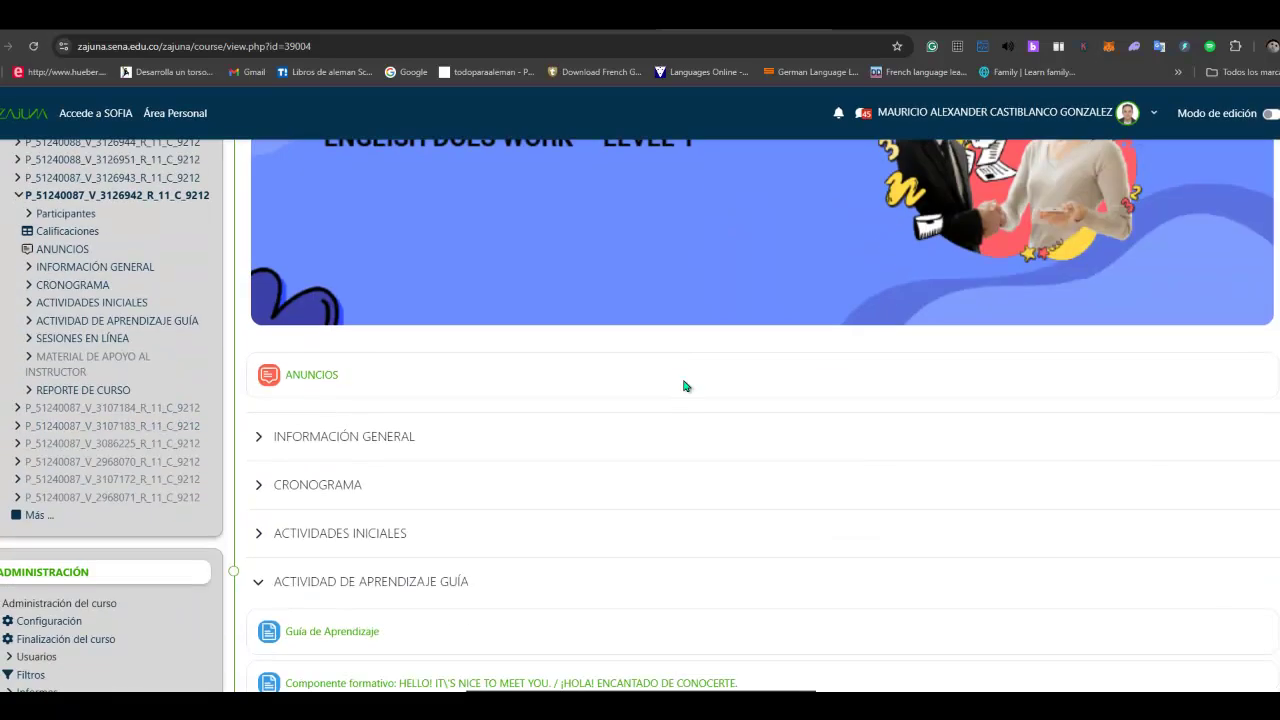
{"action": "scroll", "coordinate": [685, 383], "scroll_direction": "up", "scroll_amount": 4}
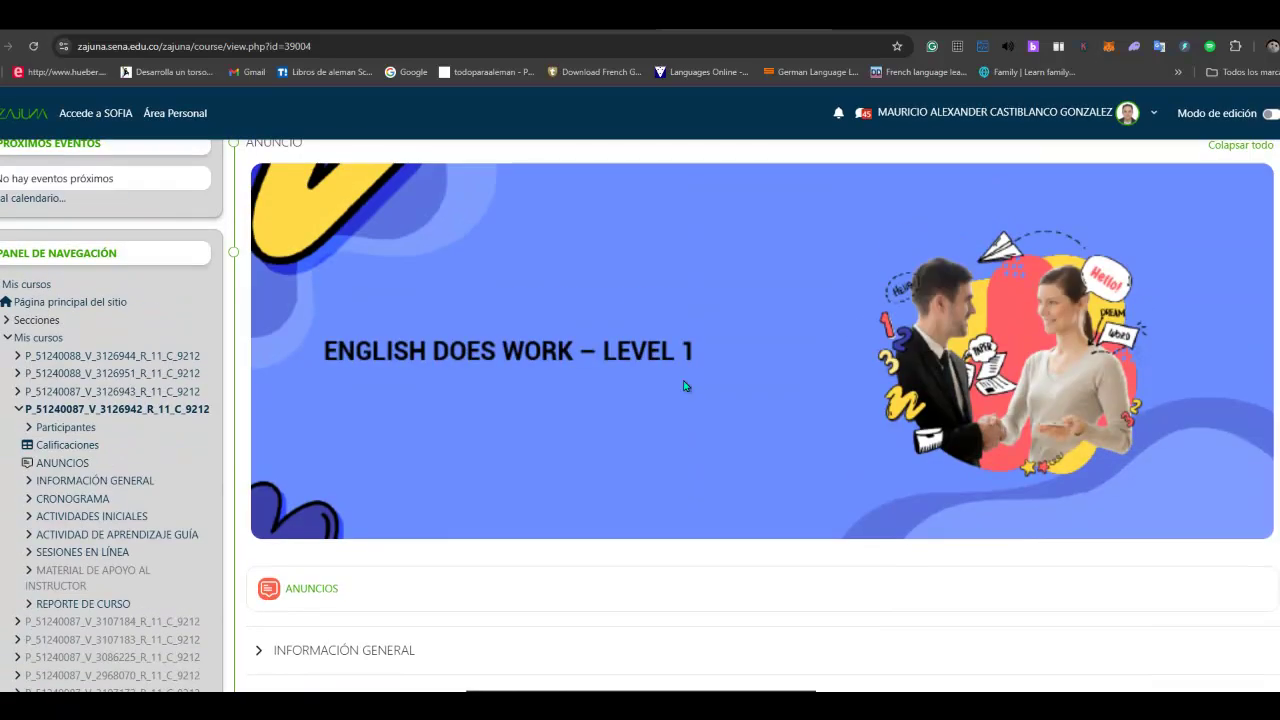
{"action": "scroll", "coordinate": [685, 385], "scroll_direction": "down", "scroll_amount": 3}
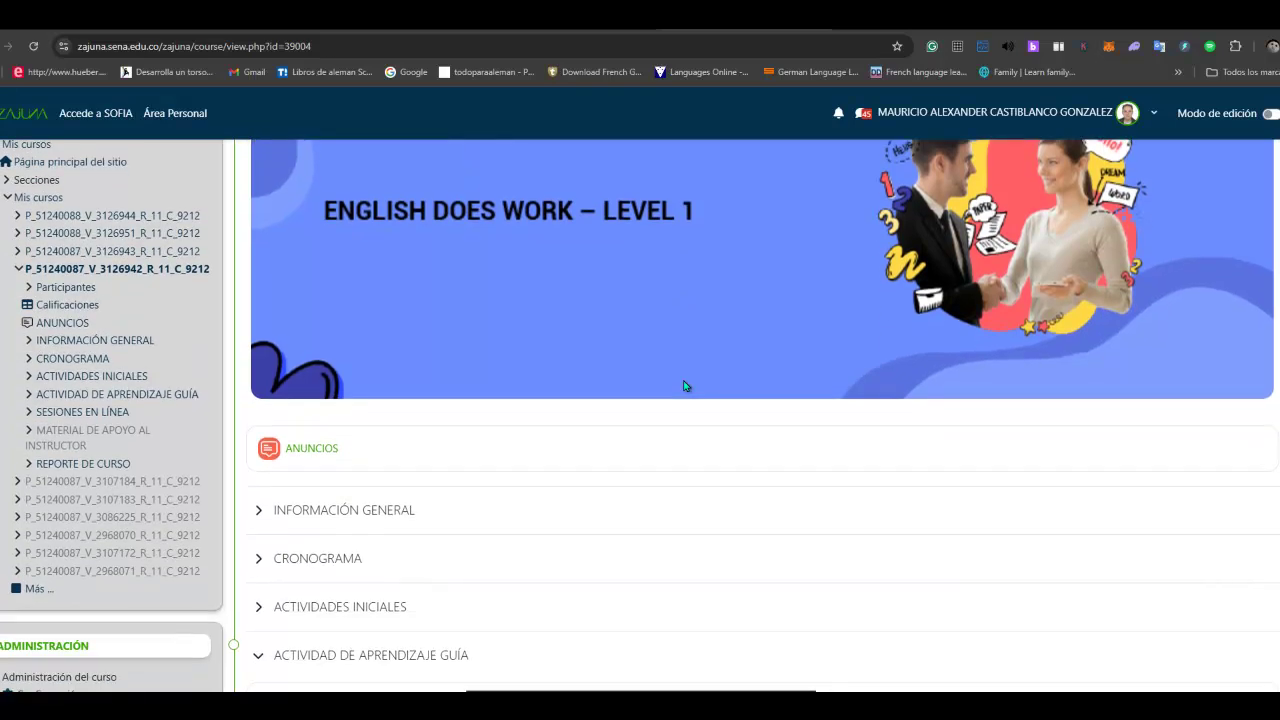
{"action": "scroll", "coordinate": [685, 385], "scroll_direction": "up", "scroll_amount": 2}
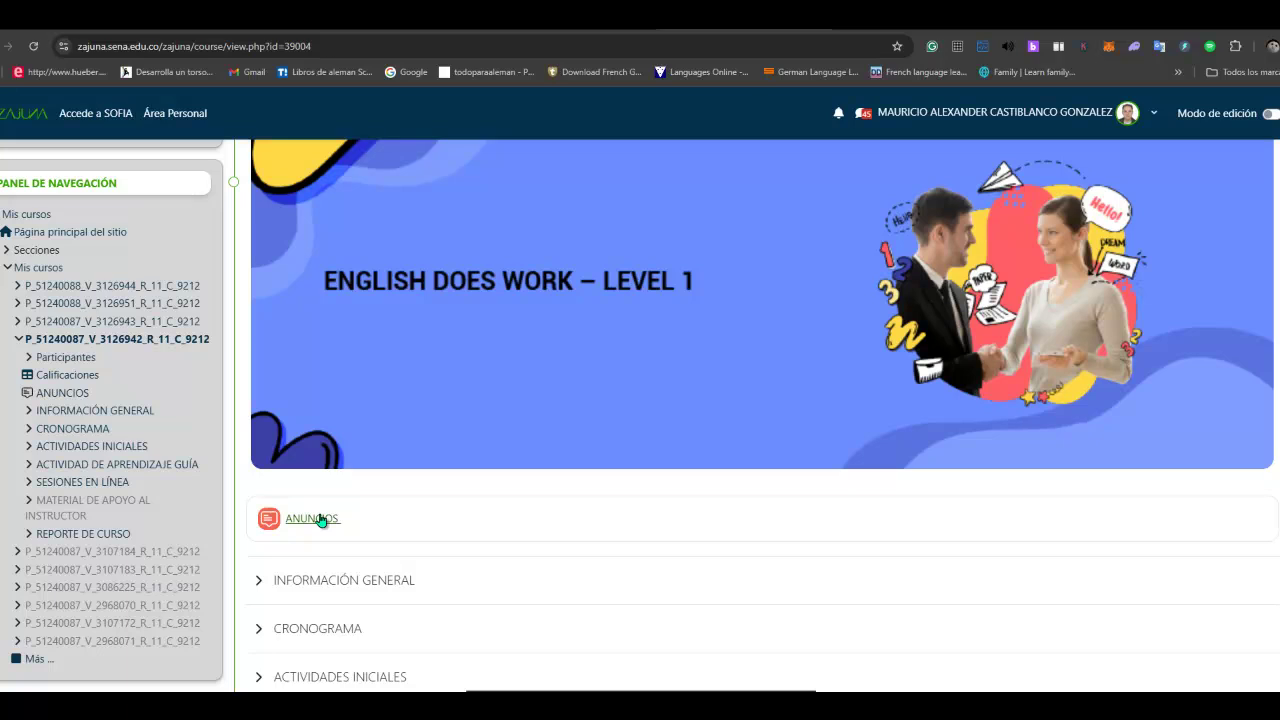
{"action": "left_click", "coordinate": [302, 524]}
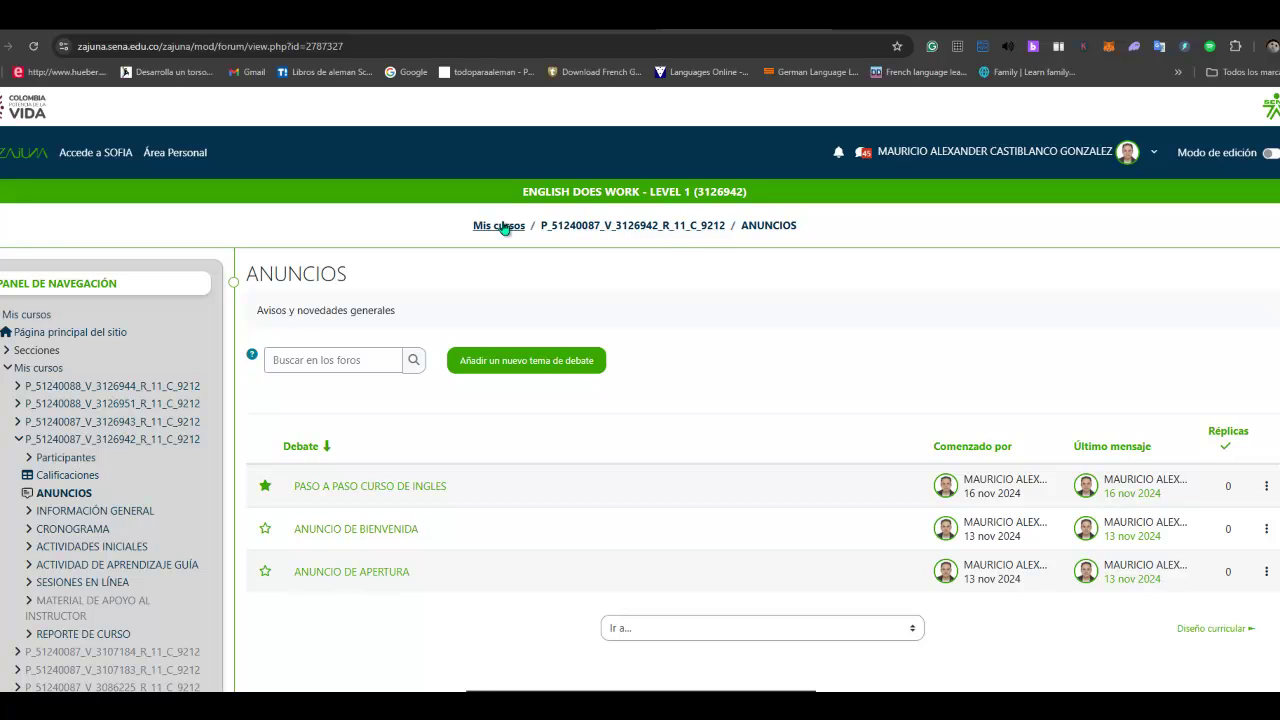
Return to the course main page and collapse the ACTIVIDAD DE APRENDIZAJE GUÍA and MATERIAL DE APOYO AL INSTRUCTOR sections.
{"action": "left_click", "coordinate": [576, 228]}
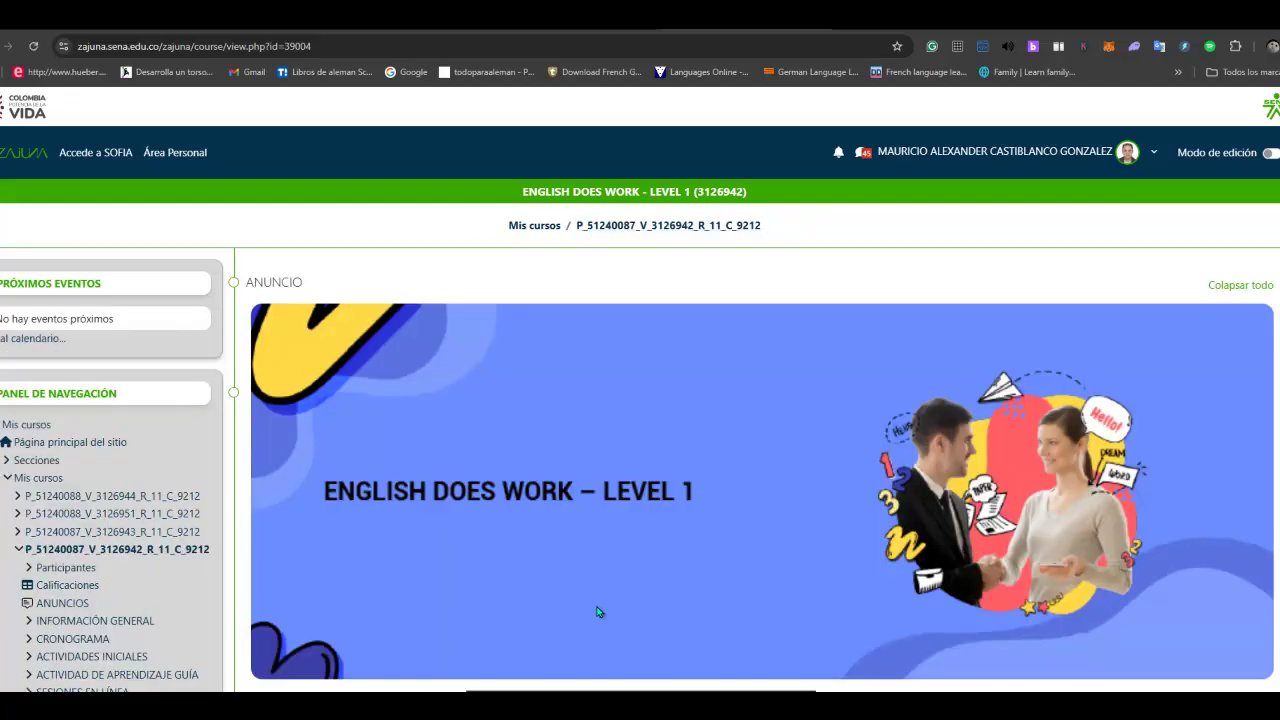
{"action": "scroll", "coordinate": [598, 611], "scroll_direction": "down", "scroll_amount": 5}
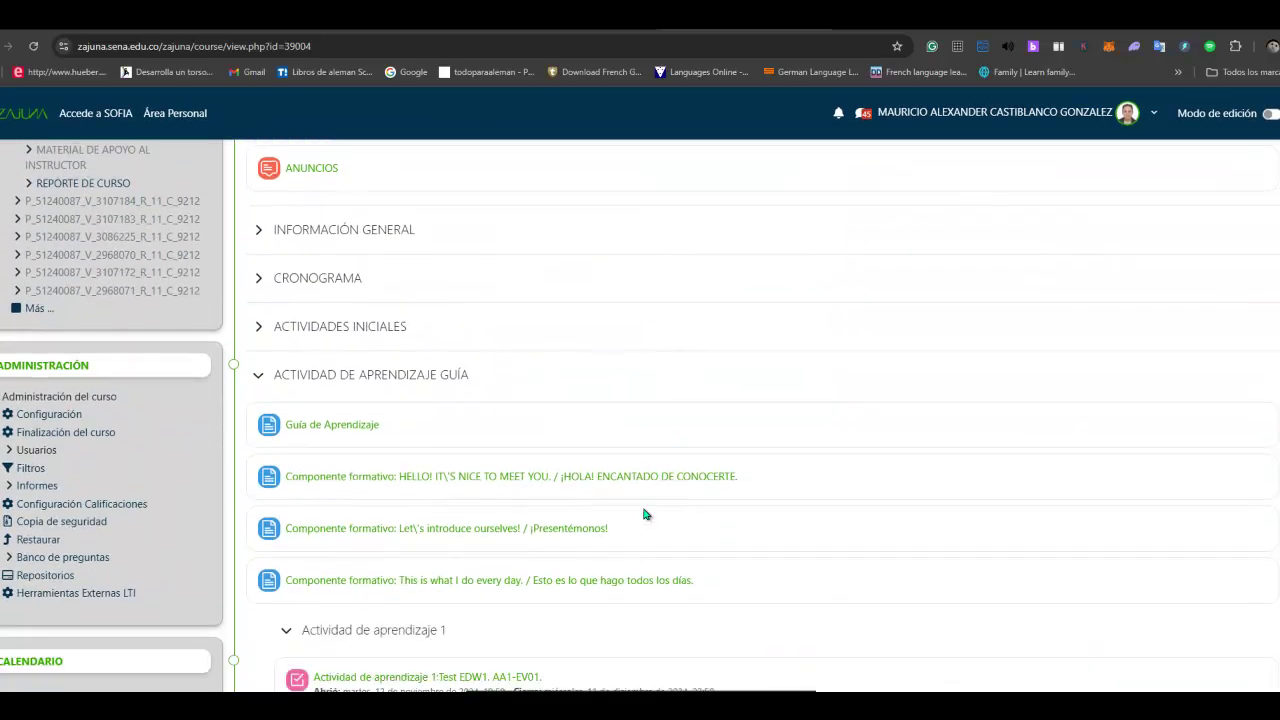
{"action": "scroll", "coordinate": [480, 403], "scroll_direction": "down", "scroll_amount": 3}
{"action": "scroll", "coordinate": [480, 400], "scroll_direction": "up", "scroll_amount": 5}
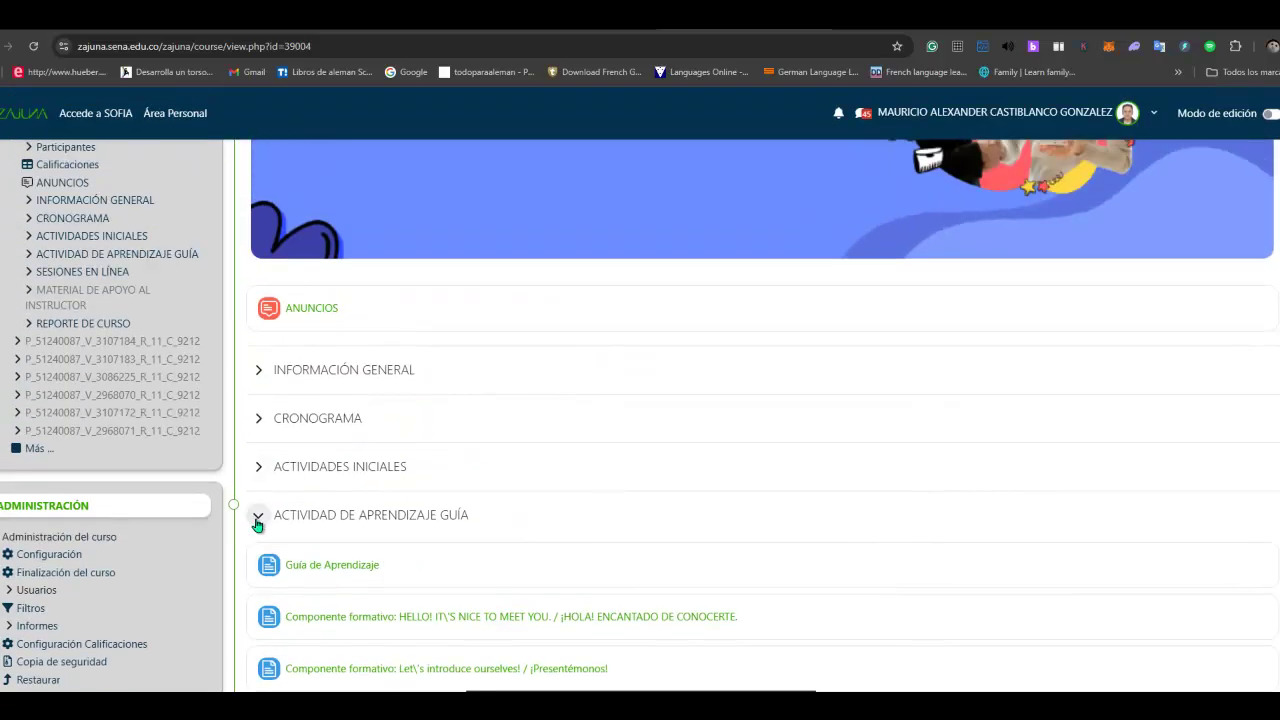
{"action": "left_click", "coordinate": [257, 521]}
{"action": "scroll", "coordinate": [451, 503], "scroll_direction": "down", "scroll_amount": 2}
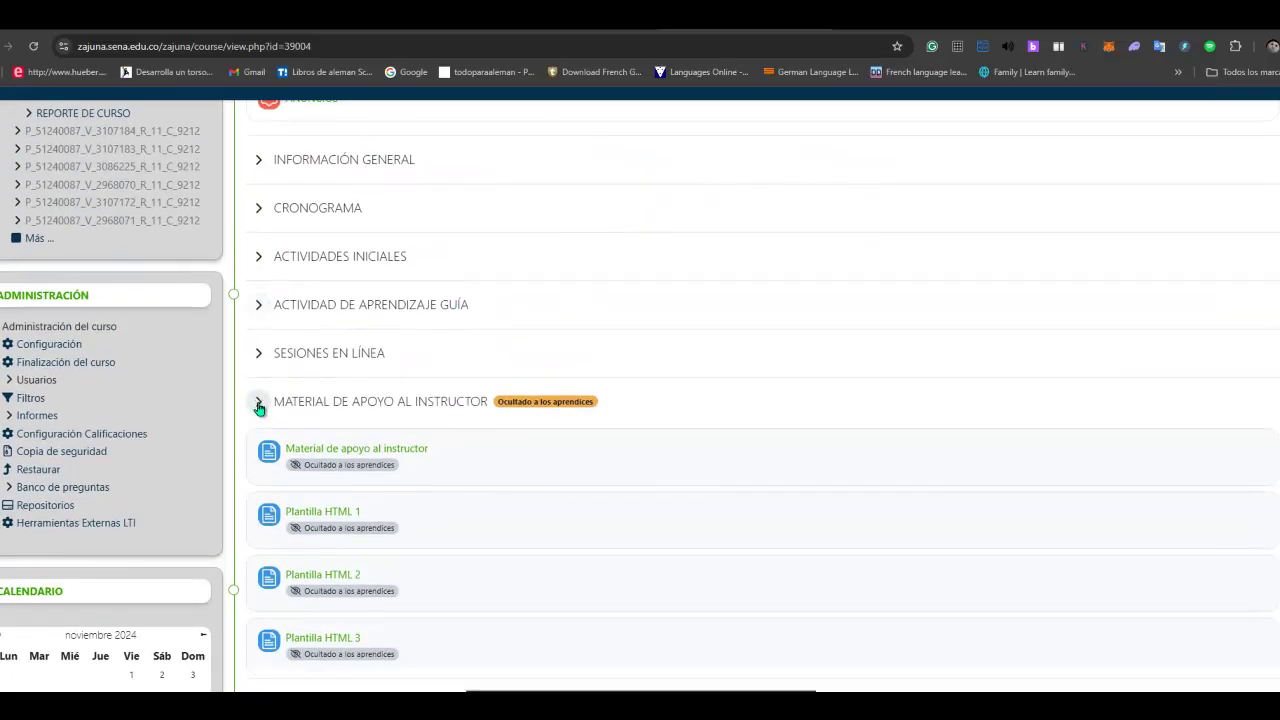
{"action": "left_click", "coordinate": [258, 405]}
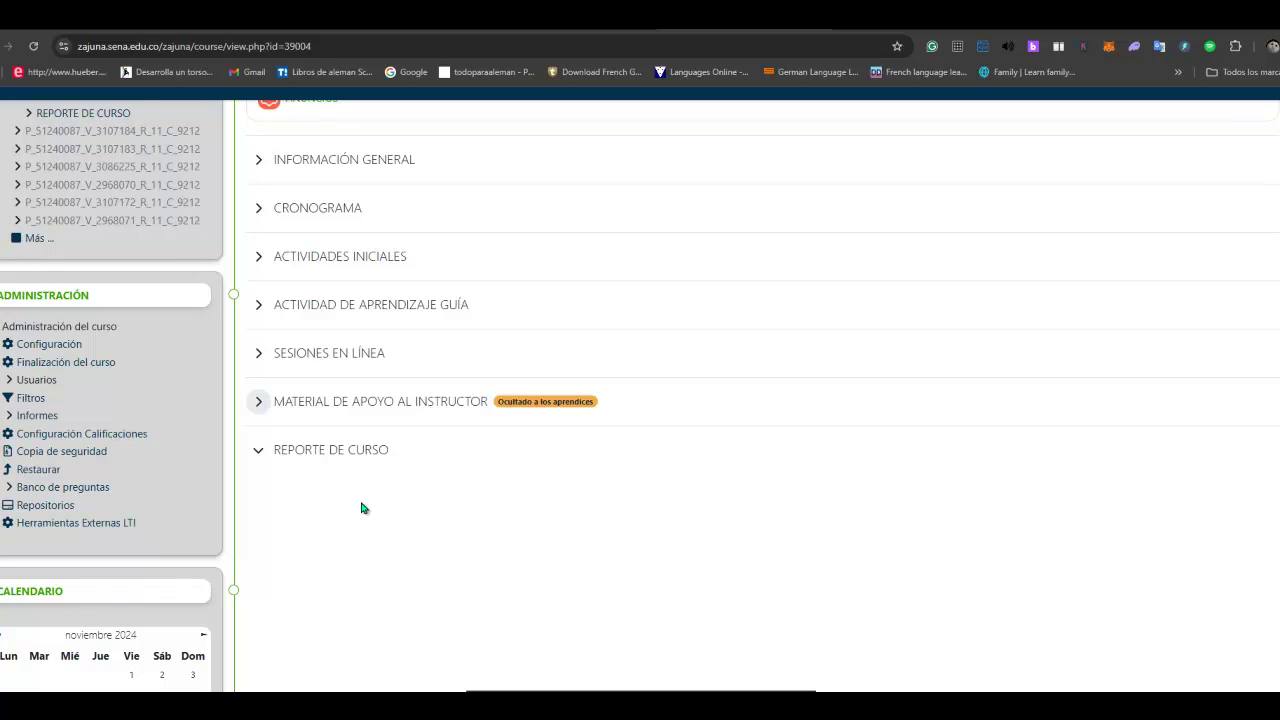
Expand the ACTIVIDAD DE APRENDIZAJE GUÍA section and show the evidences listed under Actividad de aprendizaje 1.
{"action": "scroll", "coordinate": [420, 489], "scroll_direction": "up", "scroll_amount": 1}
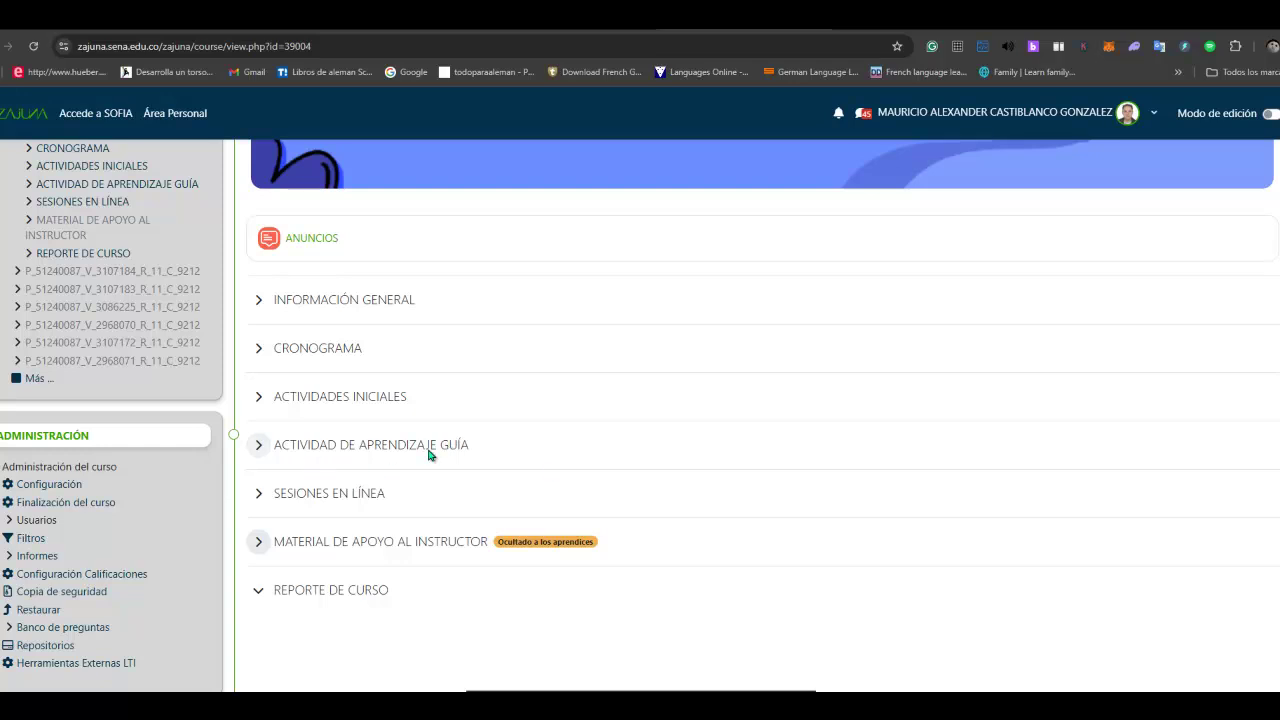
{"action": "left_click", "coordinate": [256, 447]}
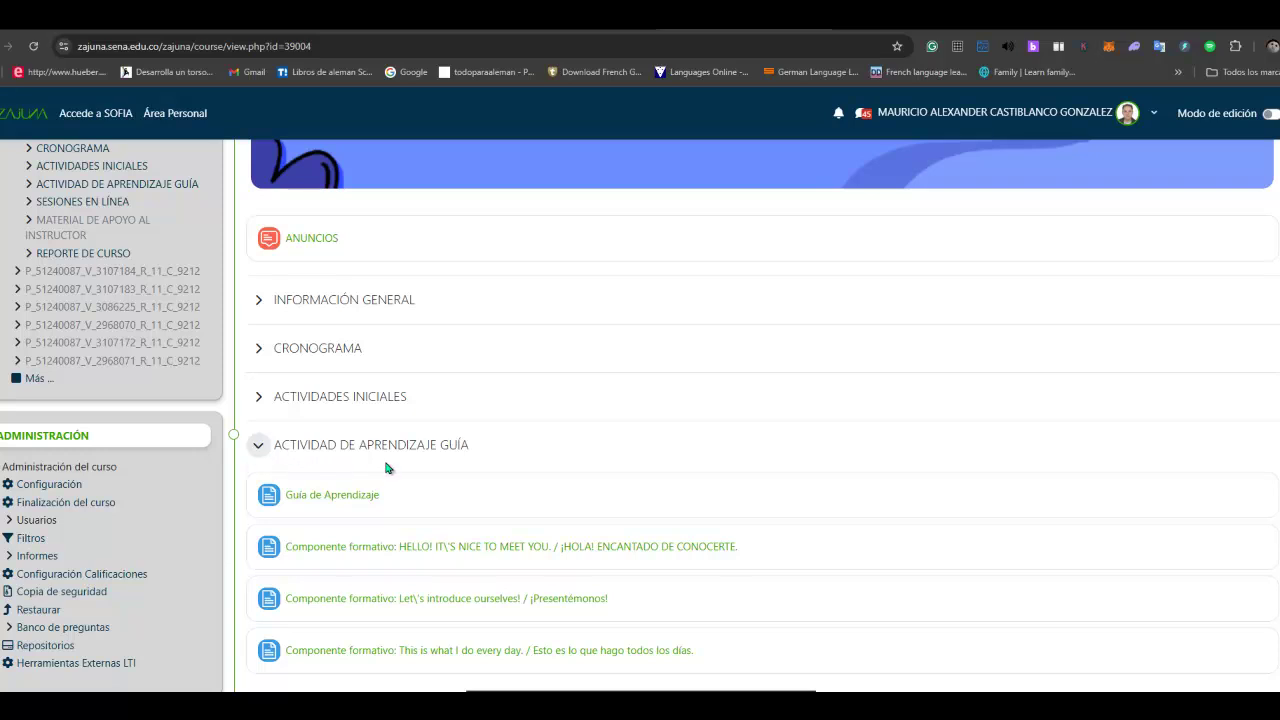
{"action": "scroll", "coordinate": [388, 468], "scroll_direction": "down", "scroll_amount": 2}
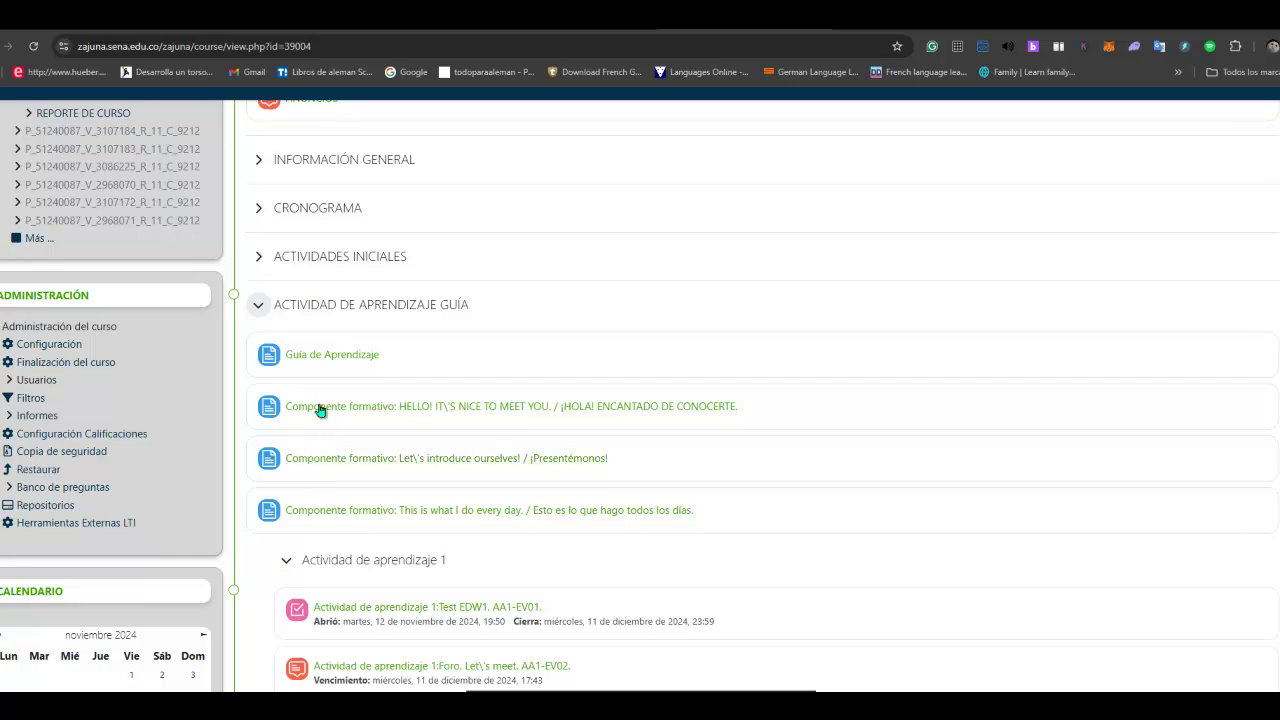
{"action": "scroll", "coordinate": [420, 463], "scroll_direction": "down", "scroll_amount": 3}
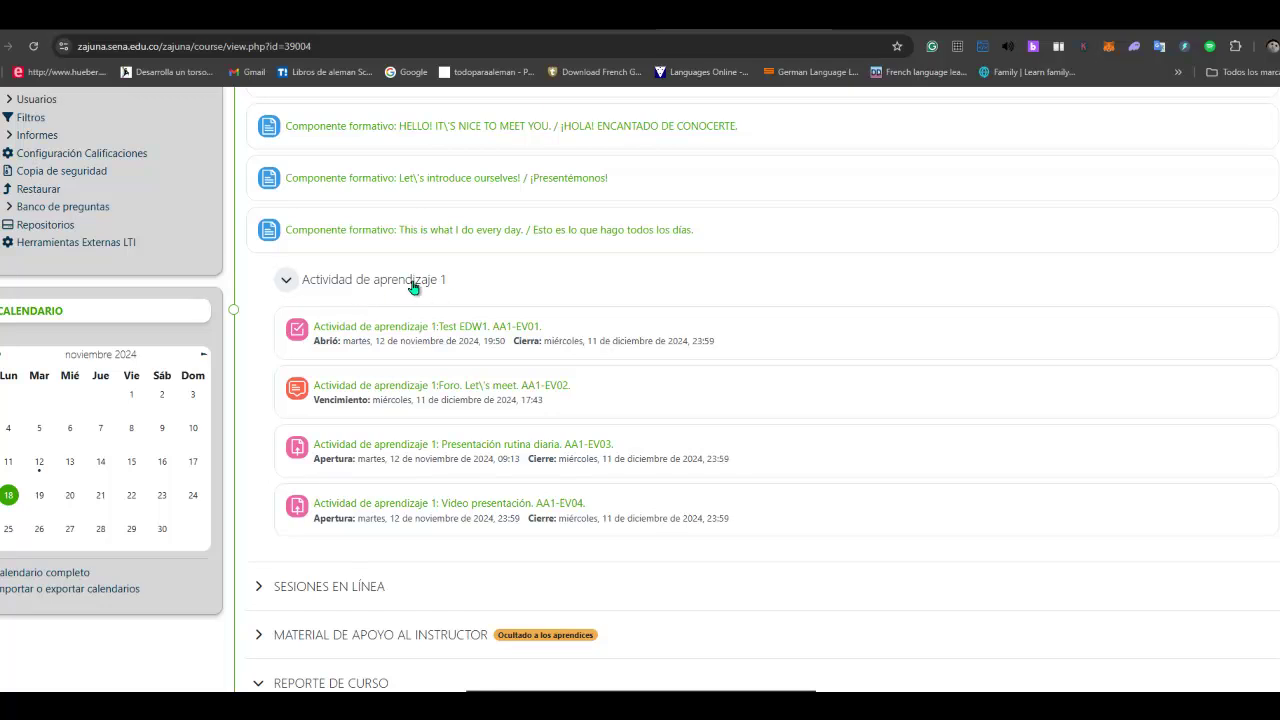
{"action": "left_click", "coordinate": [287, 281]}
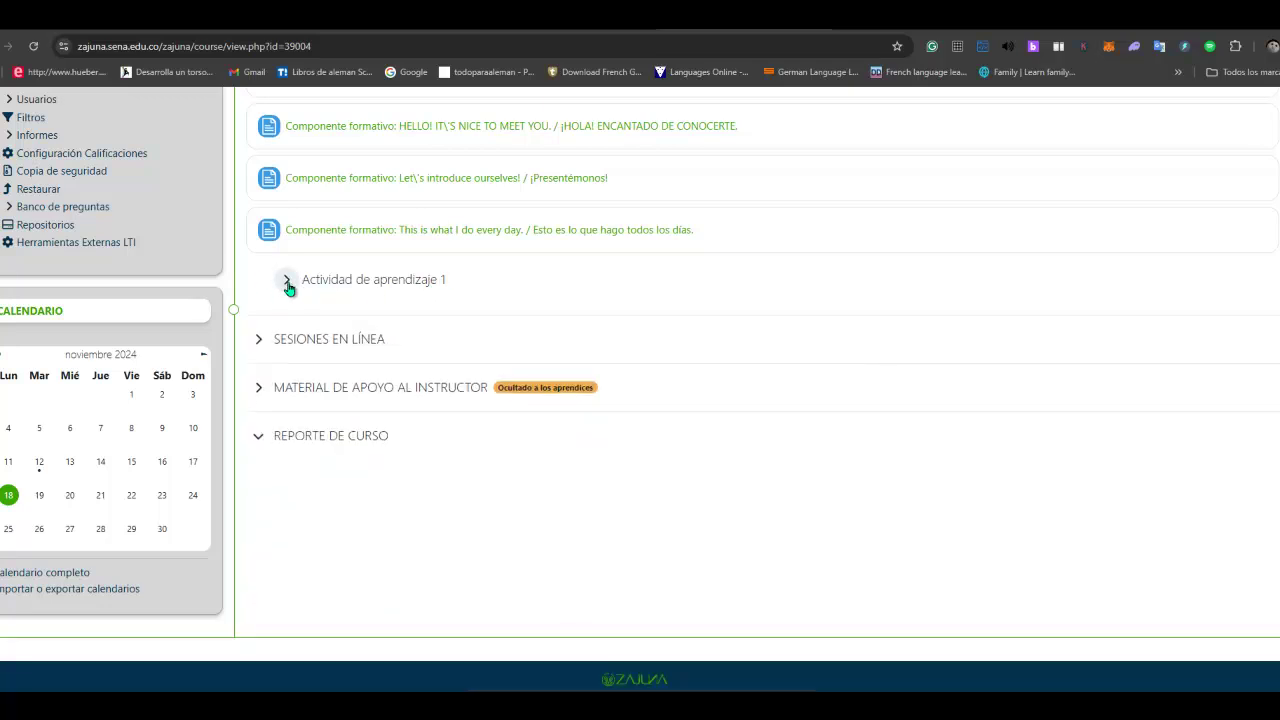
{"action": "left_click", "coordinate": [287, 283]}
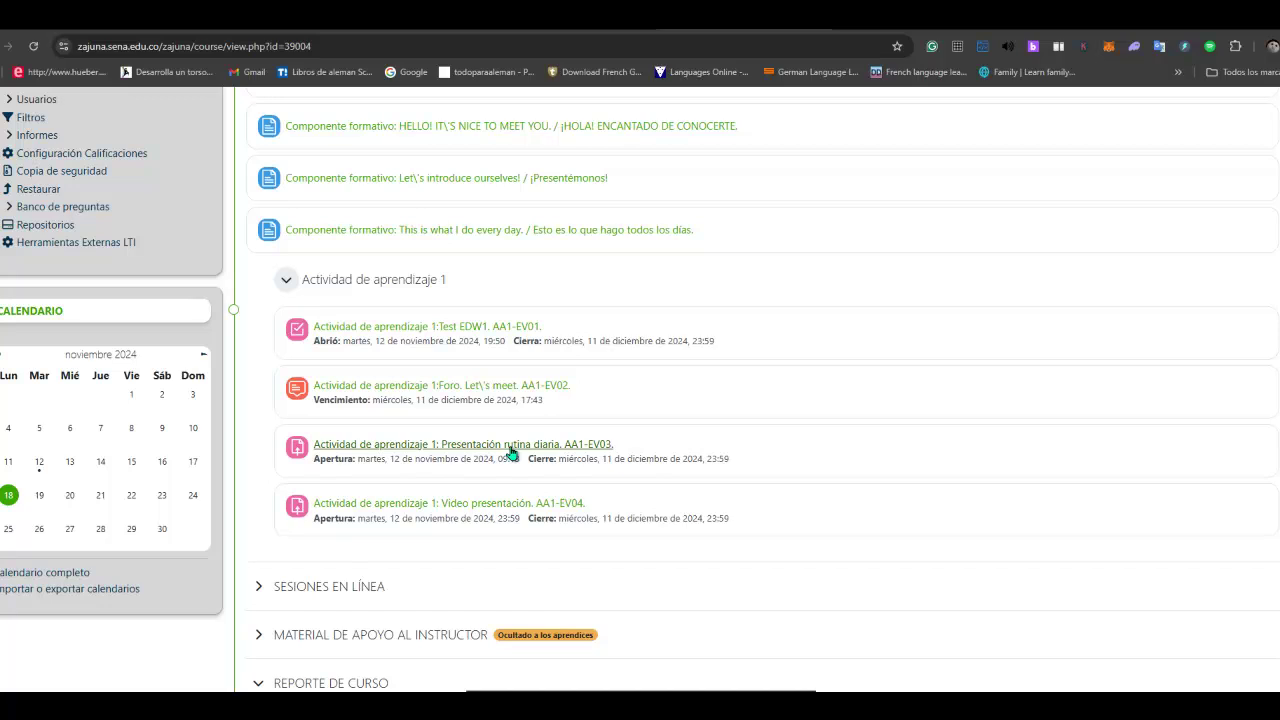
Switch to the Google Meet call and the Google Calendar event, and return to the Zajuna course page.
{"action": "key", "text": "ctrl+Tab"}
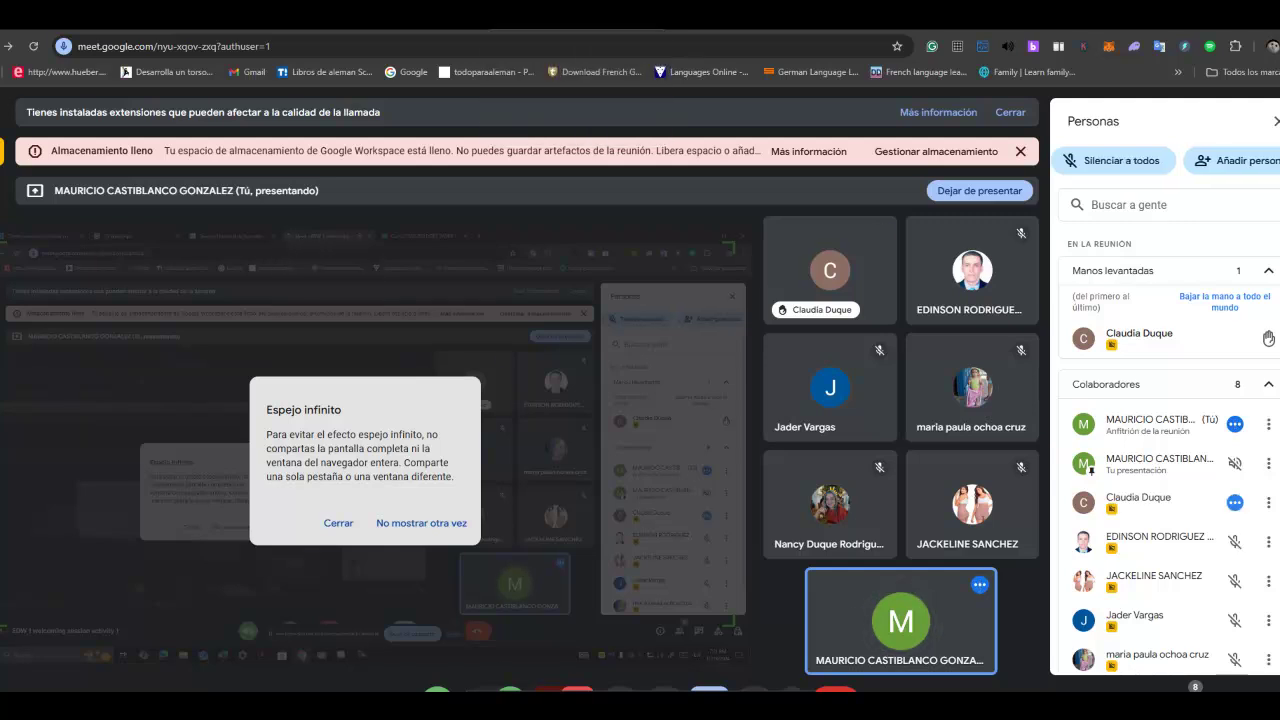
{"action": "key", "text": "ctrl+Tab"}
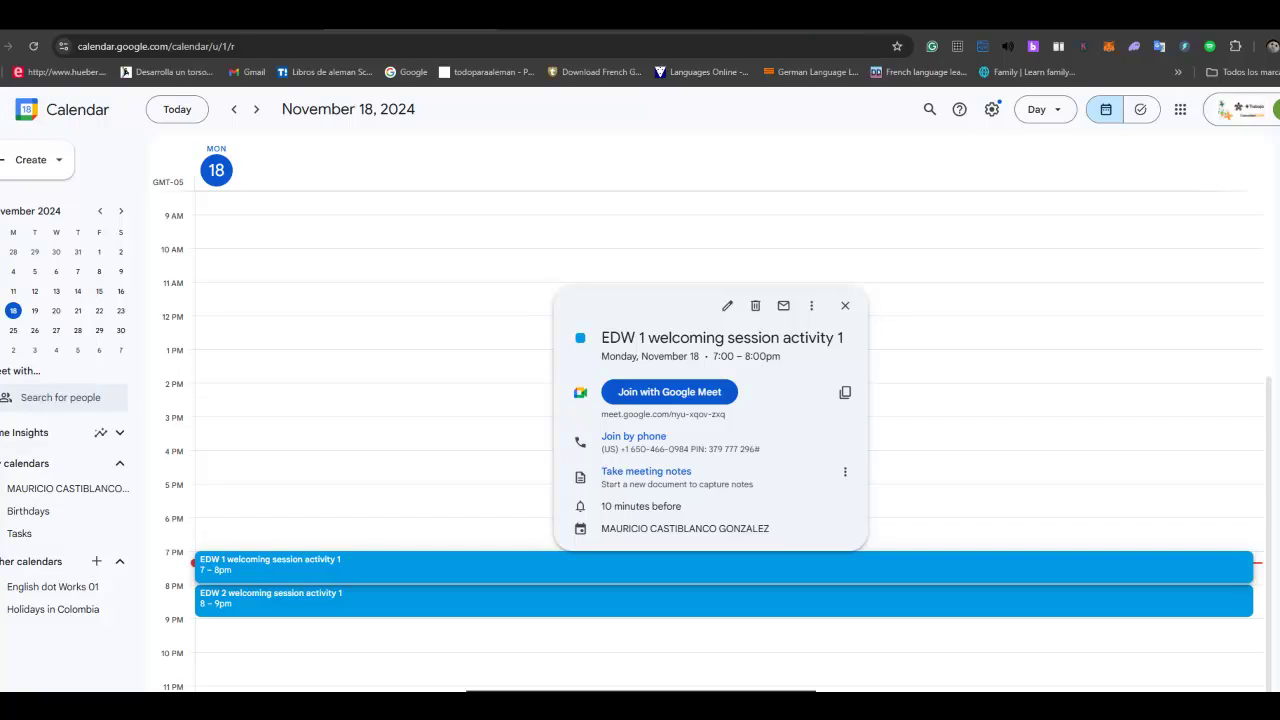
{"action": "key", "text": "ctrl+Tab"}
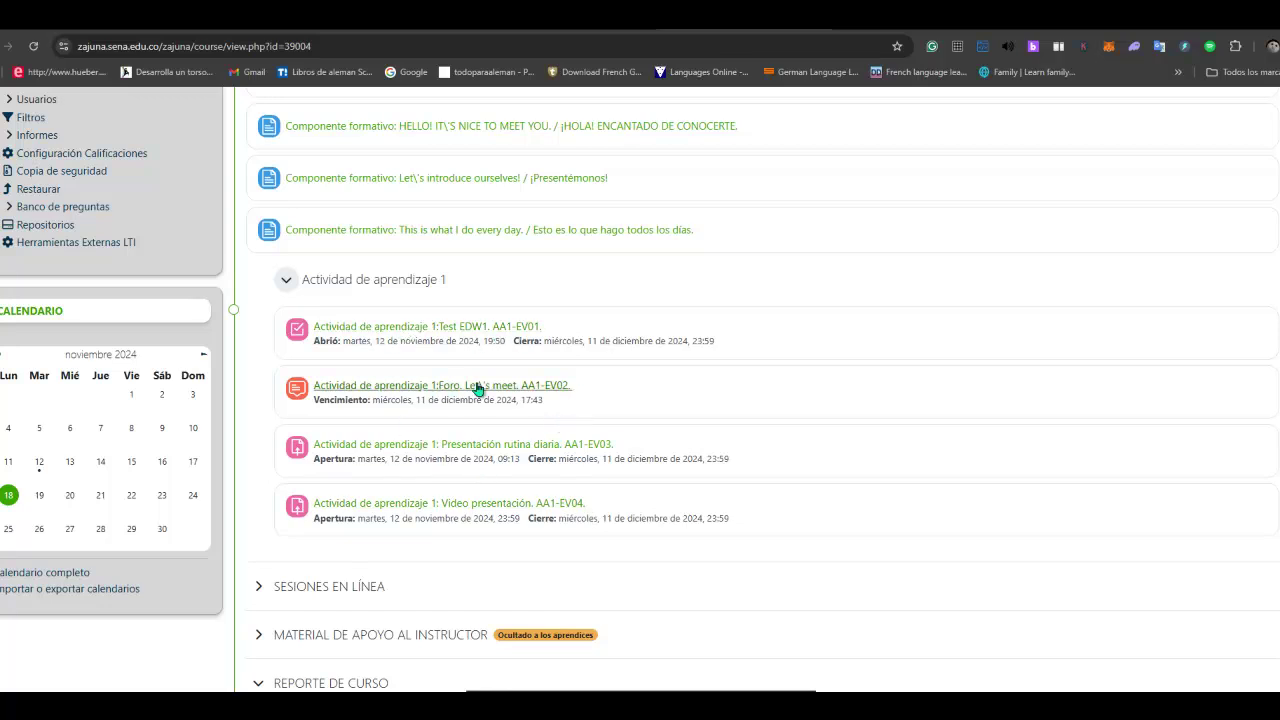
Turn on edit mode for the course and switch the viewing role to Aprendiz.
{"action": "scroll", "coordinate": [985, 441], "scroll_direction": "up", "scroll_amount": 1}
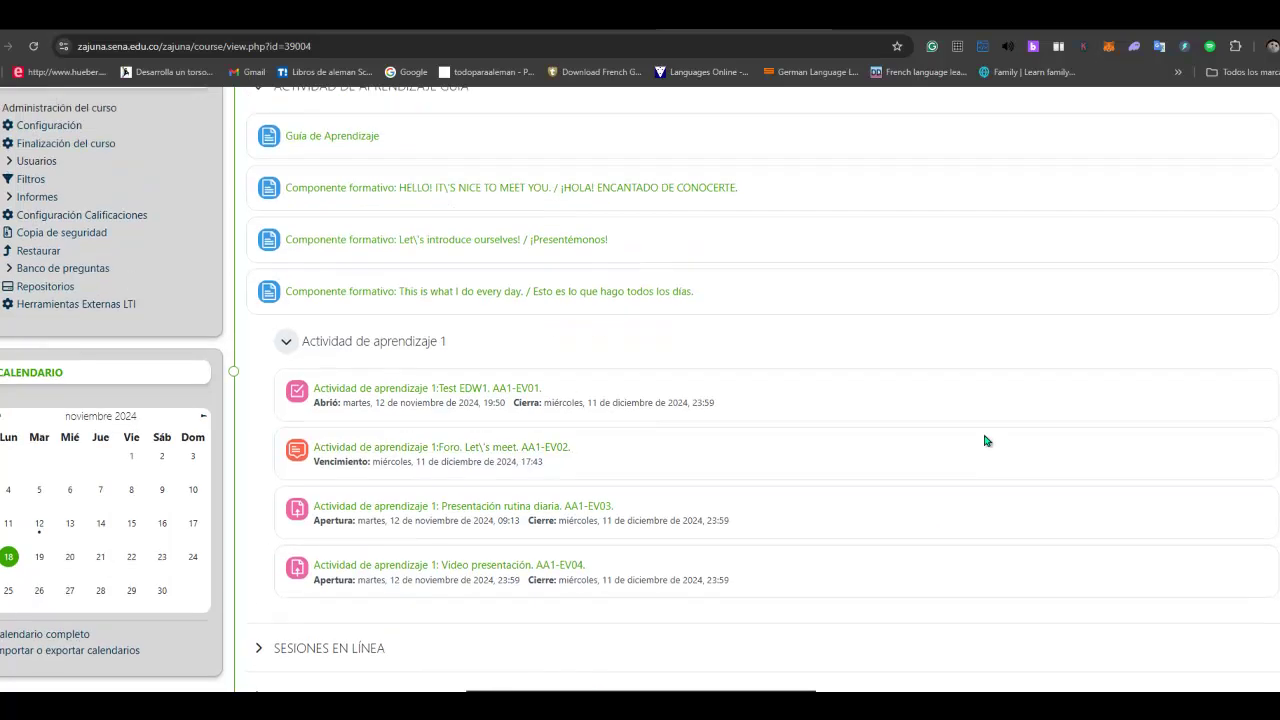
{"action": "scroll", "coordinate": [985, 441], "scroll_direction": "up", "scroll_amount": 10}
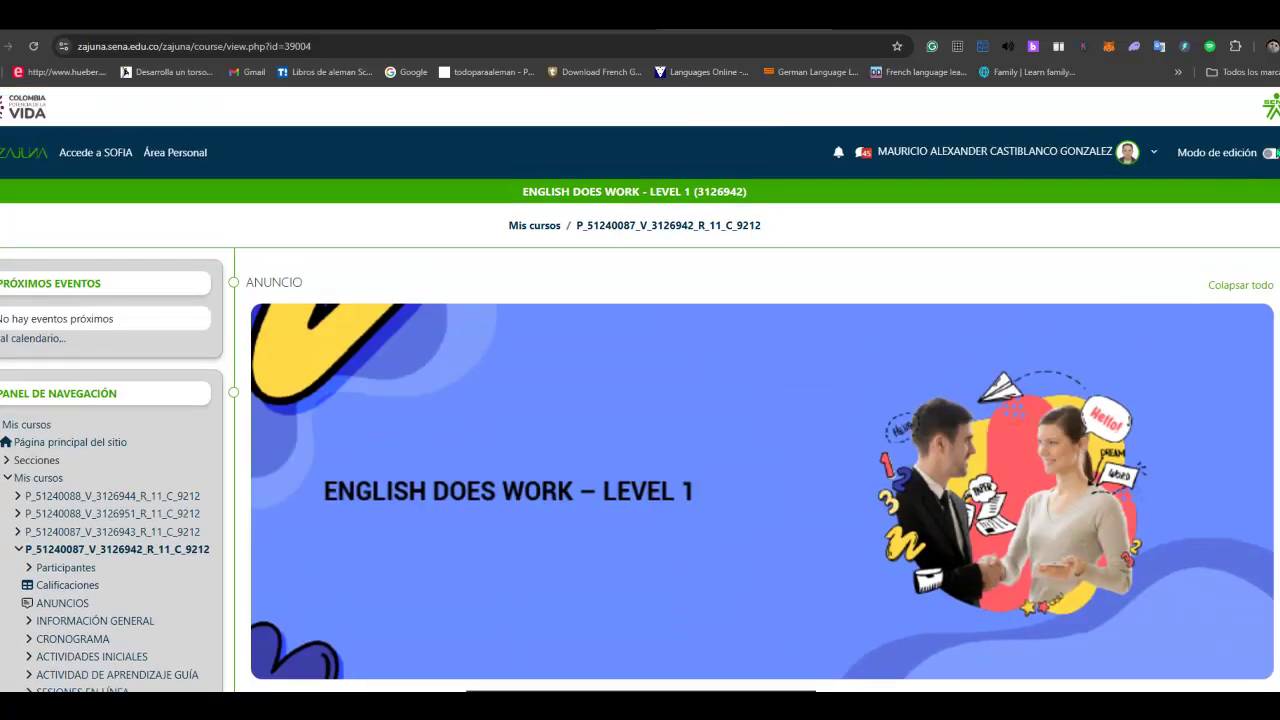
{"action": "left_click", "coordinate": [1269, 154]}
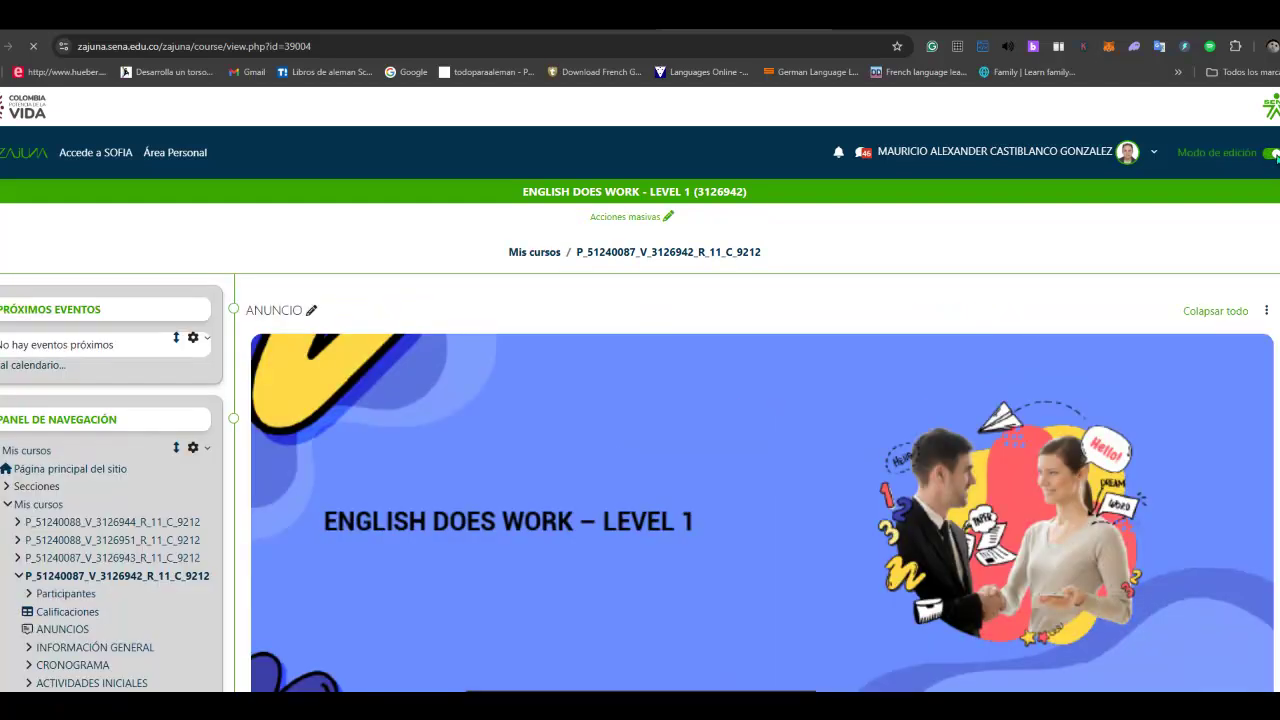
{"action": "left_click", "coordinate": [1154, 155]}
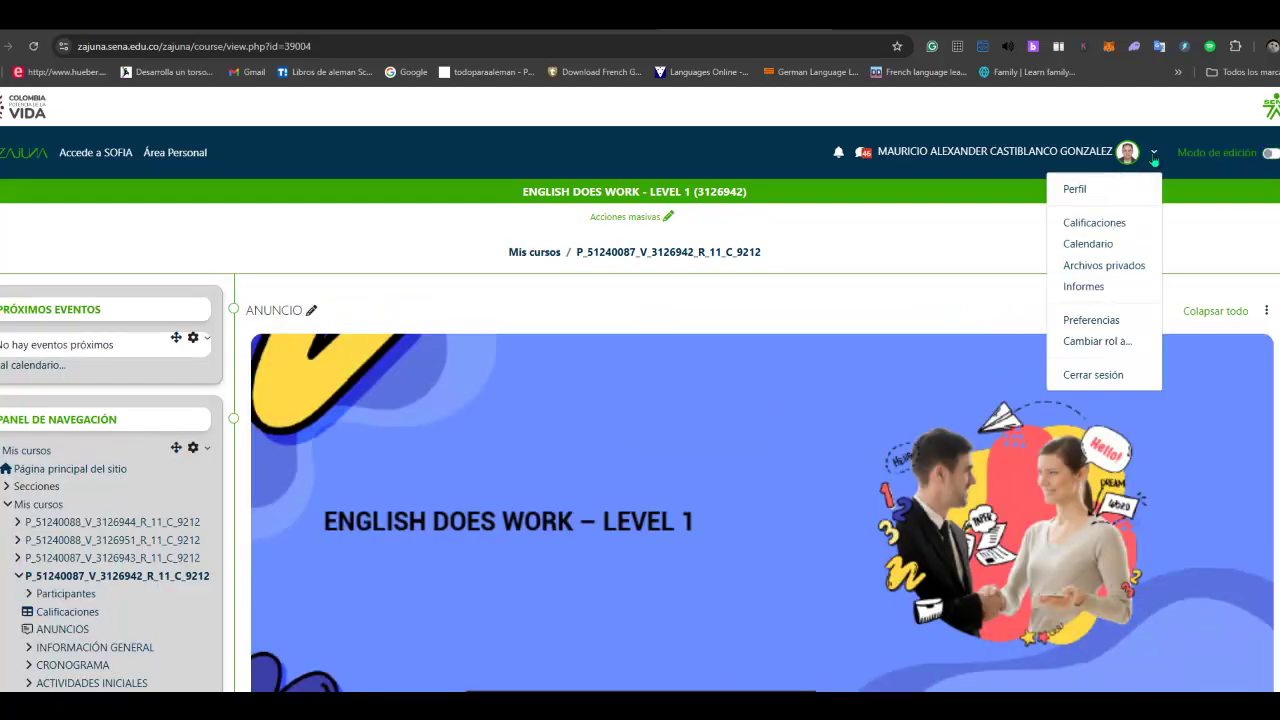
{"action": "left_click", "coordinate": [1112, 342]}
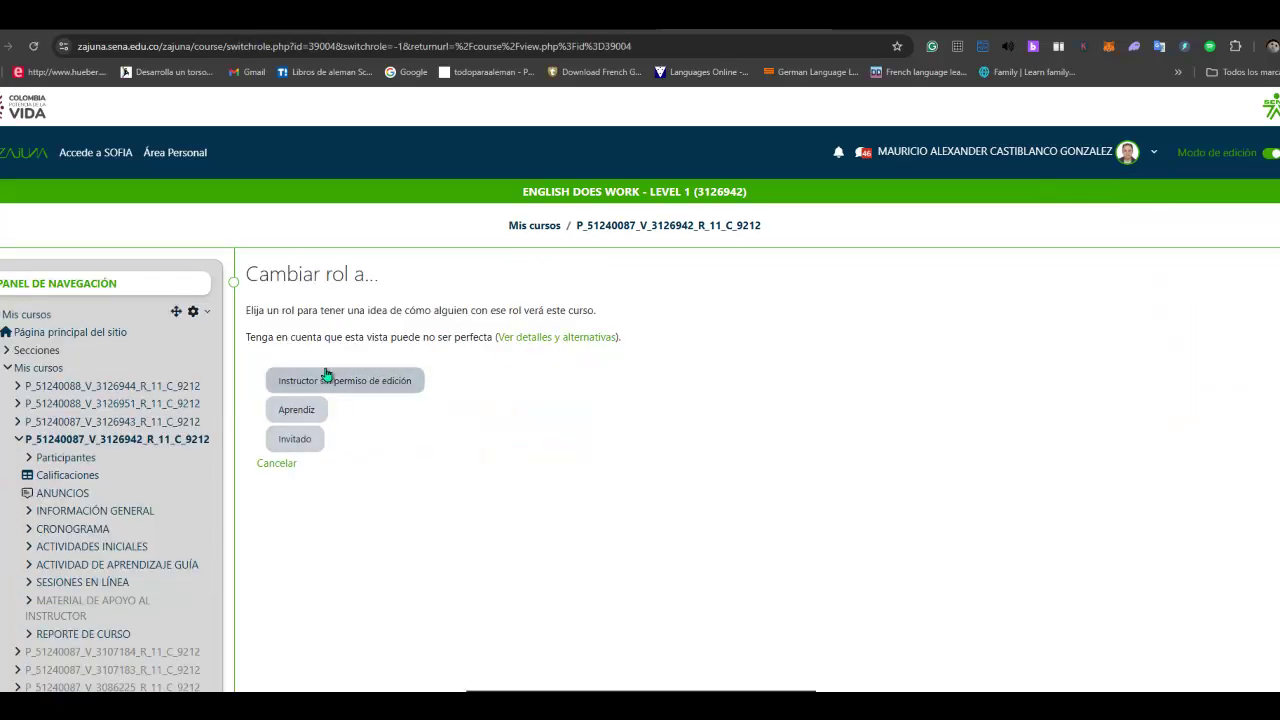
{"action": "left_click", "coordinate": [305, 414]}
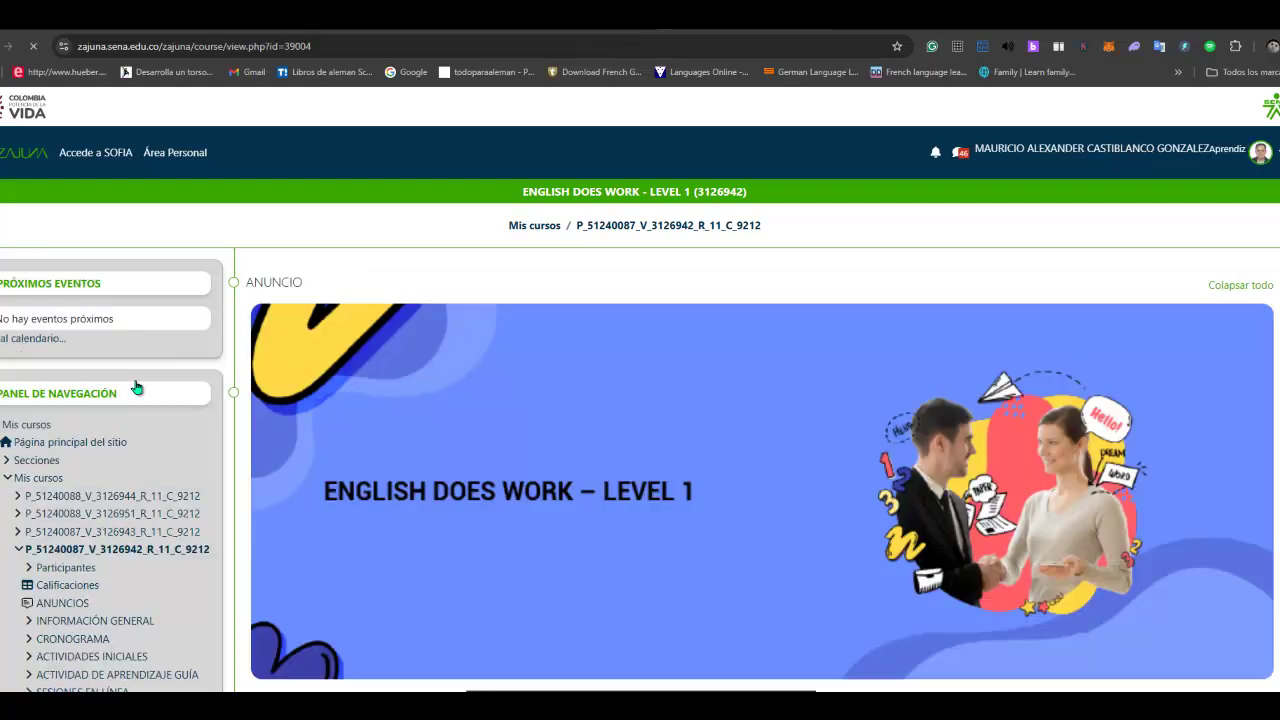
Expand Actividad de aprendizaje 1 in the learning guide section and open the Foro. Let's meet. AA1-EV02 forum.
{"action": "scroll", "coordinate": [20, 410], "scroll_direction": "down", "scroll_amount": 3}
{"action": "scroll", "coordinate": [20, 410], "scroll_direction": "up", "scroll_amount": 1}
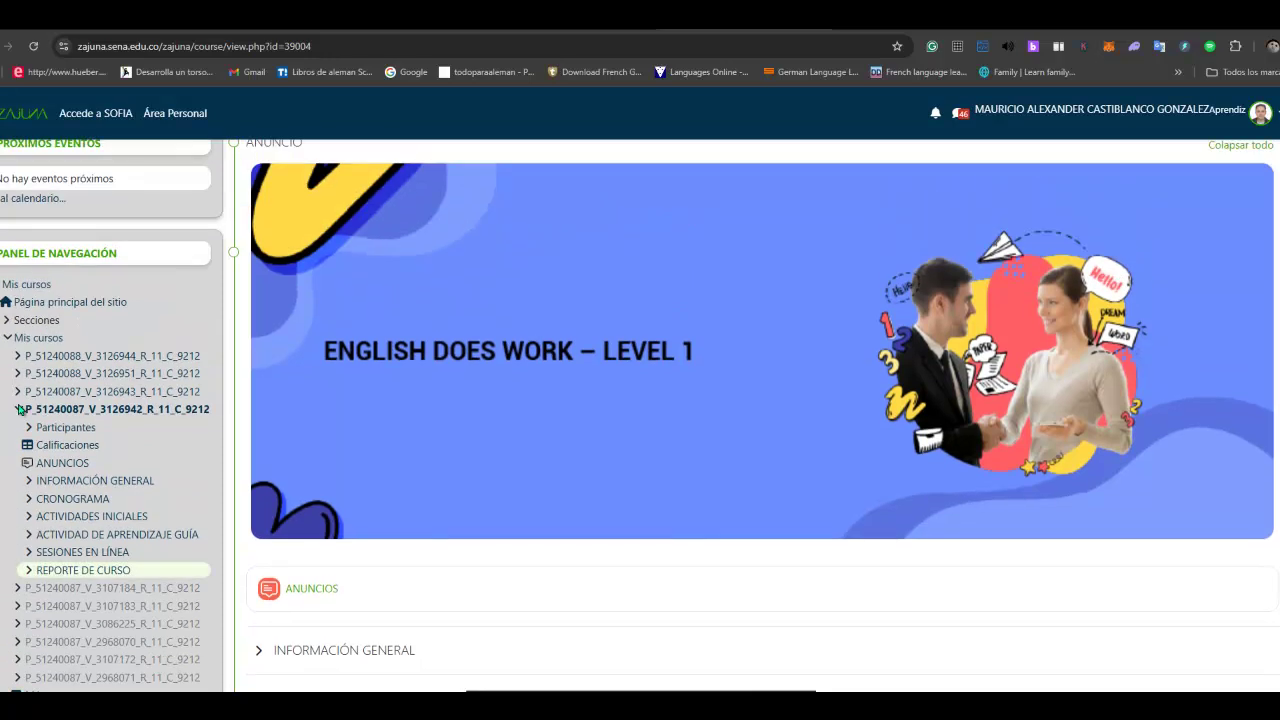
{"action": "scroll", "coordinate": [157, 540], "scroll_direction": "down", "scroll_amount": 4}
{"action": "scroll", "coordinate": [157, 537], "scroll_direction": "up", "scroll_amount": 4}
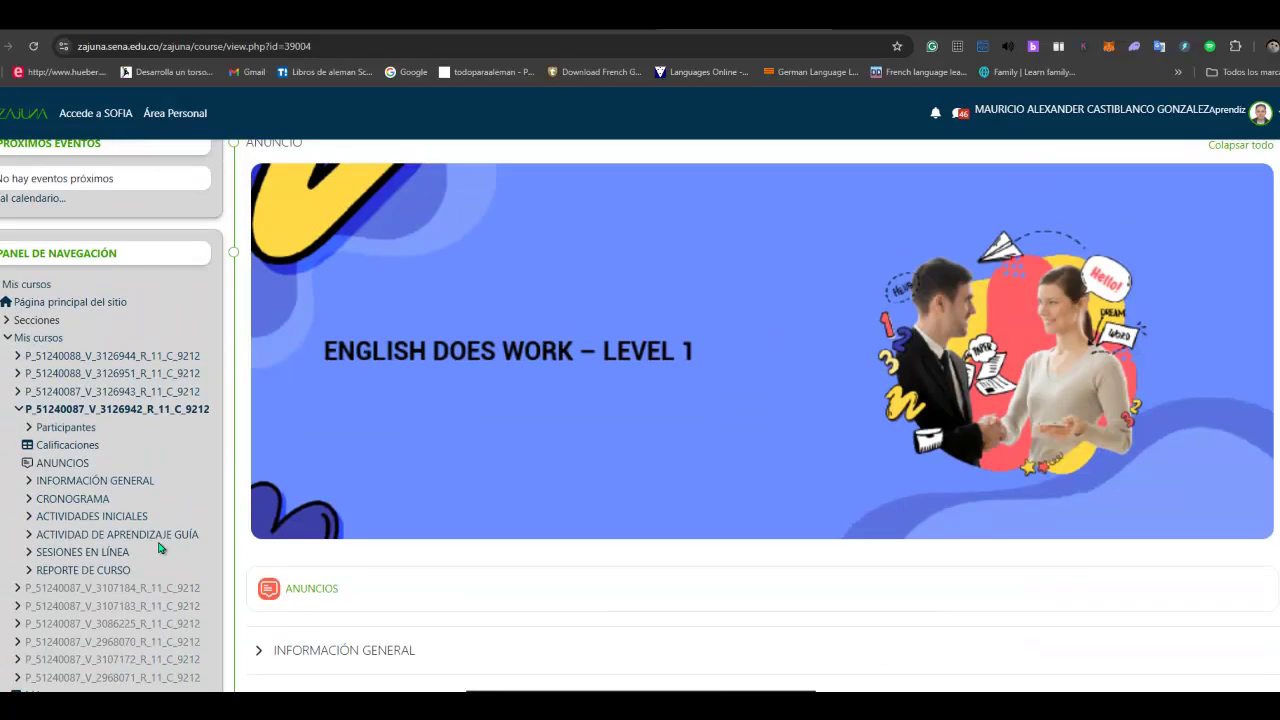
{"action": "scroll", "coordinate": [517, 546], "scroll_direction": "down", "scroll_amount": 5}
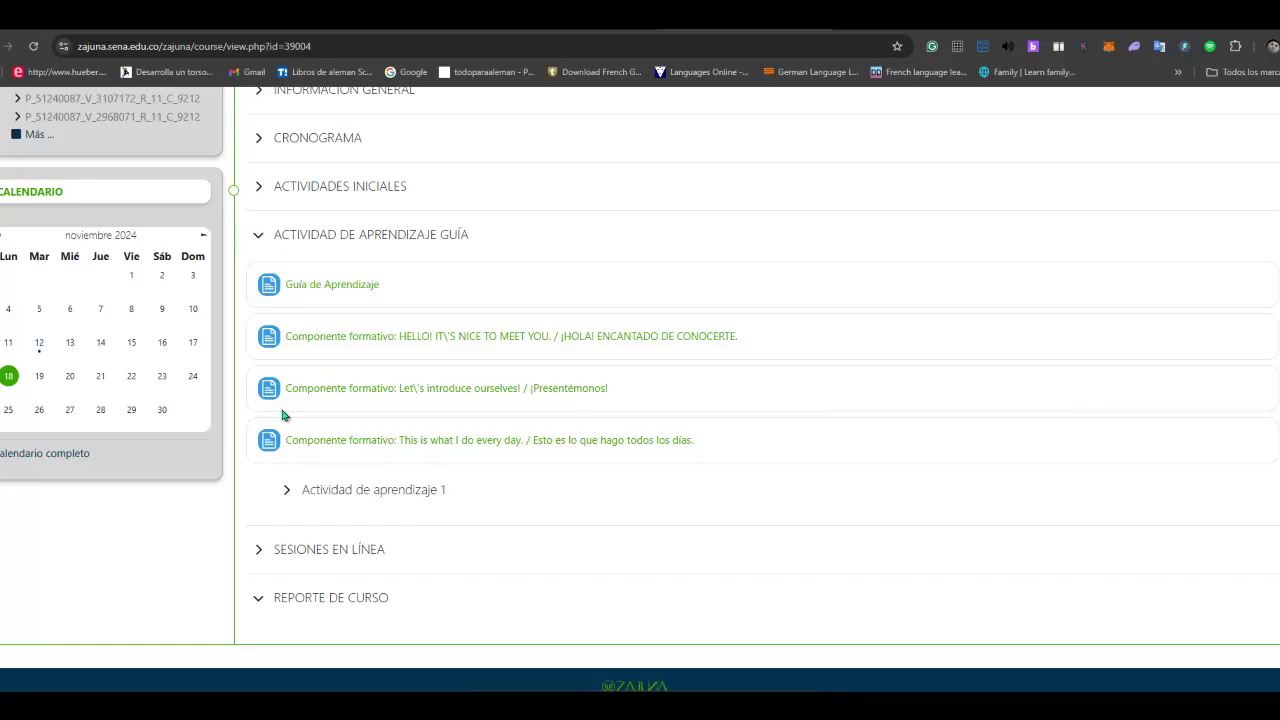
{"action": "left_click", "coordinate": [286, 496]}
{"action": "scroll", "coordinate": [520, 511], "scroll_direction": "down", "scroll_amount": 2}
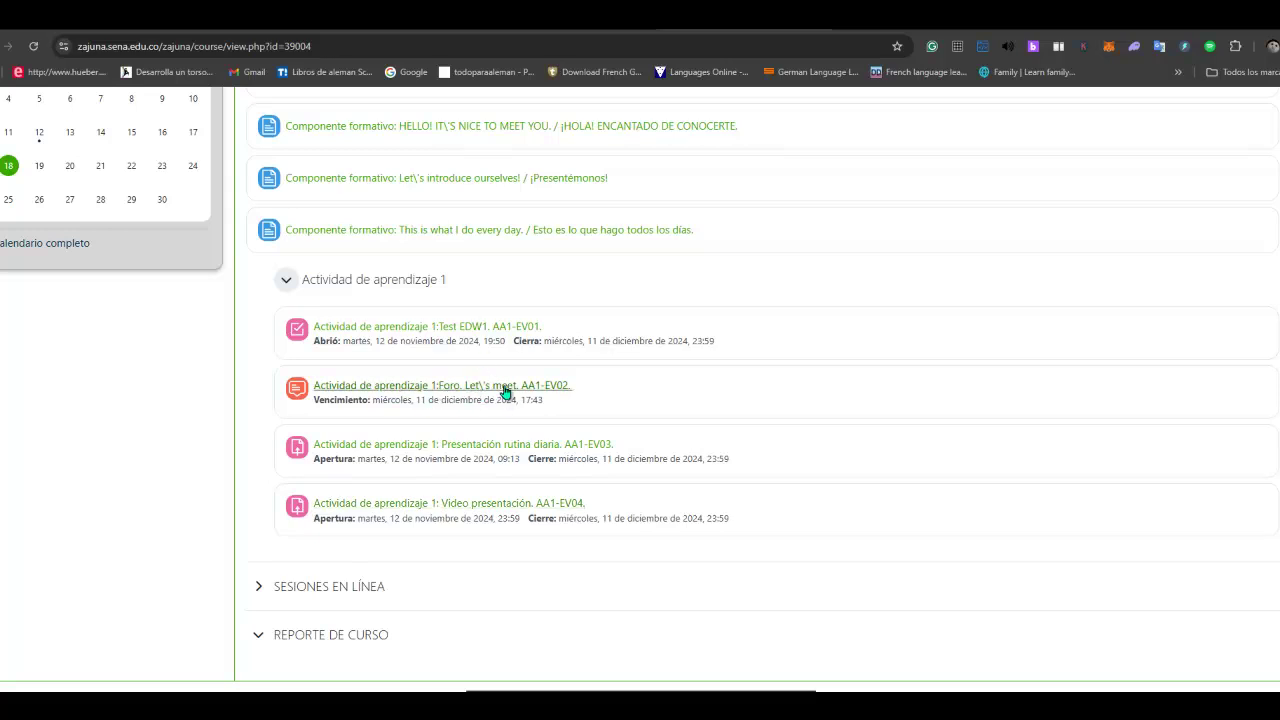
{"action": "left_click", "coordinate": [443, 388]}
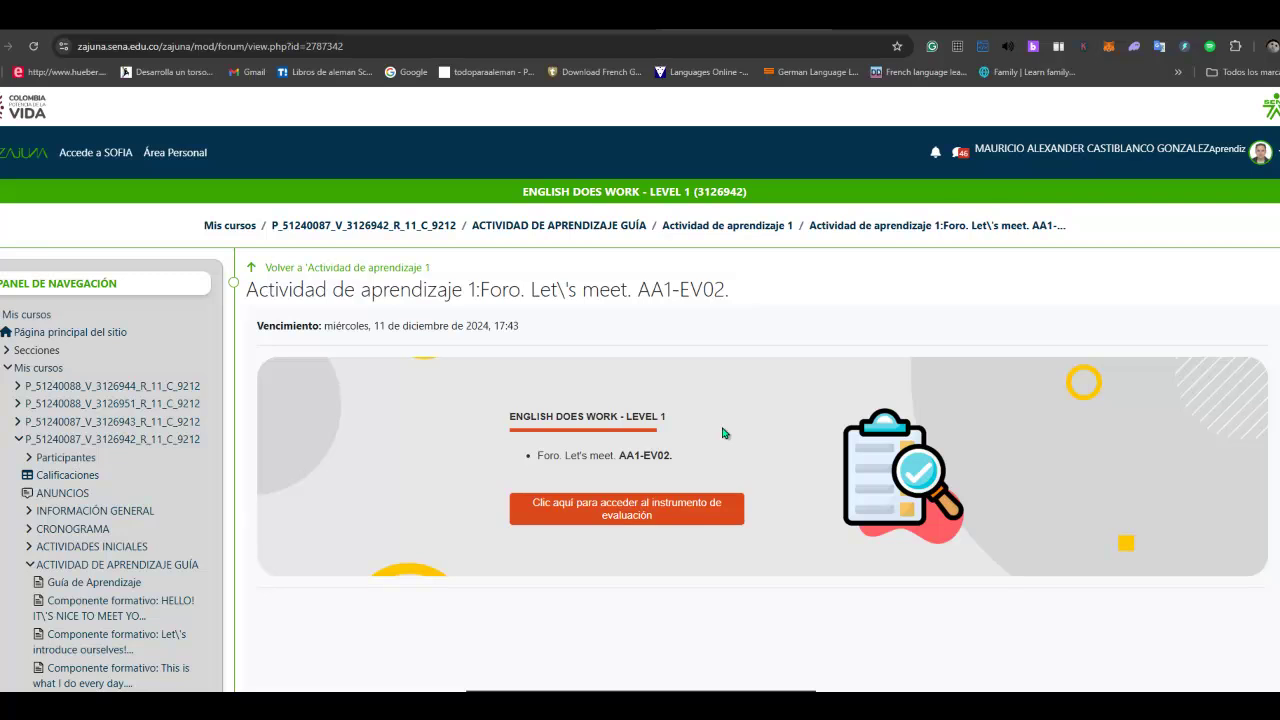
Open the APERTURA FORO LET'S MEET (CALIFICABLE) discussion and start a reply to its opening post.
{"action": "scroll", "coordinate": [700, 435], "scroll_direction": "down", "scroll_amount": 3}
{"action": "scroll", "coordinate": [547, 514], "scroll_direction": "down", "scroll_amount": 1}
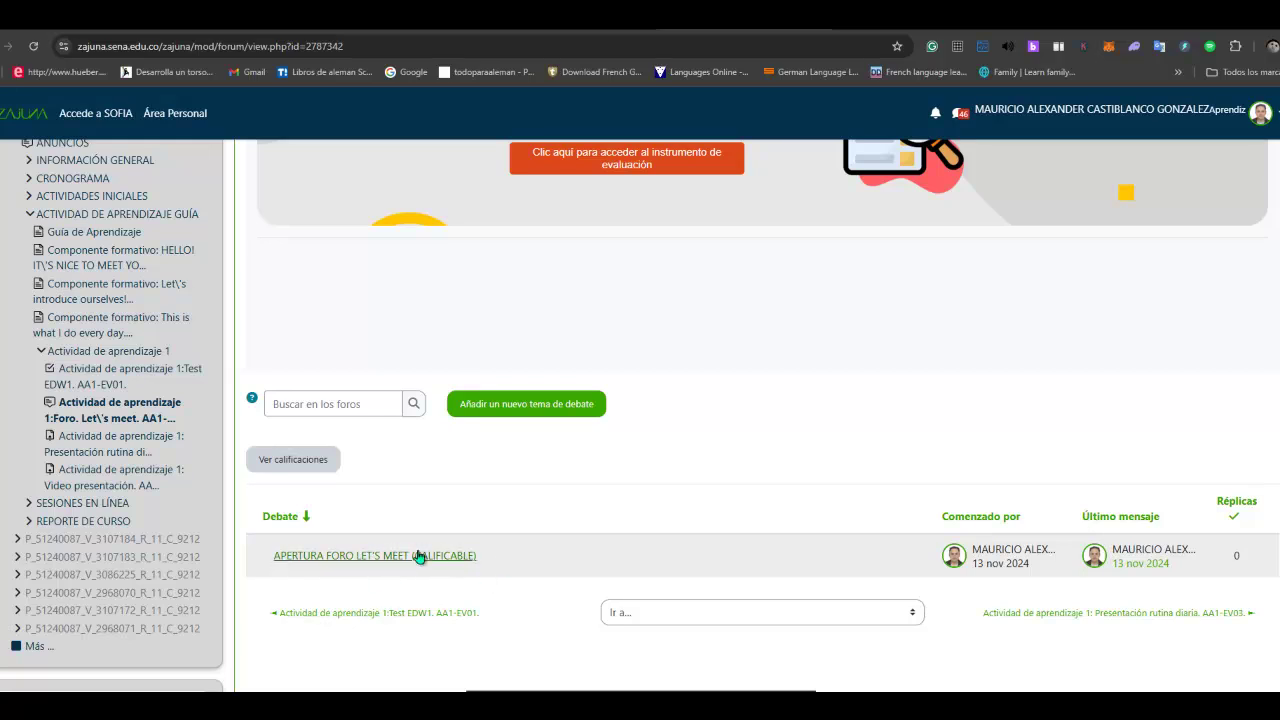
{"action": "left_click", "coordinate": [346, 563]}
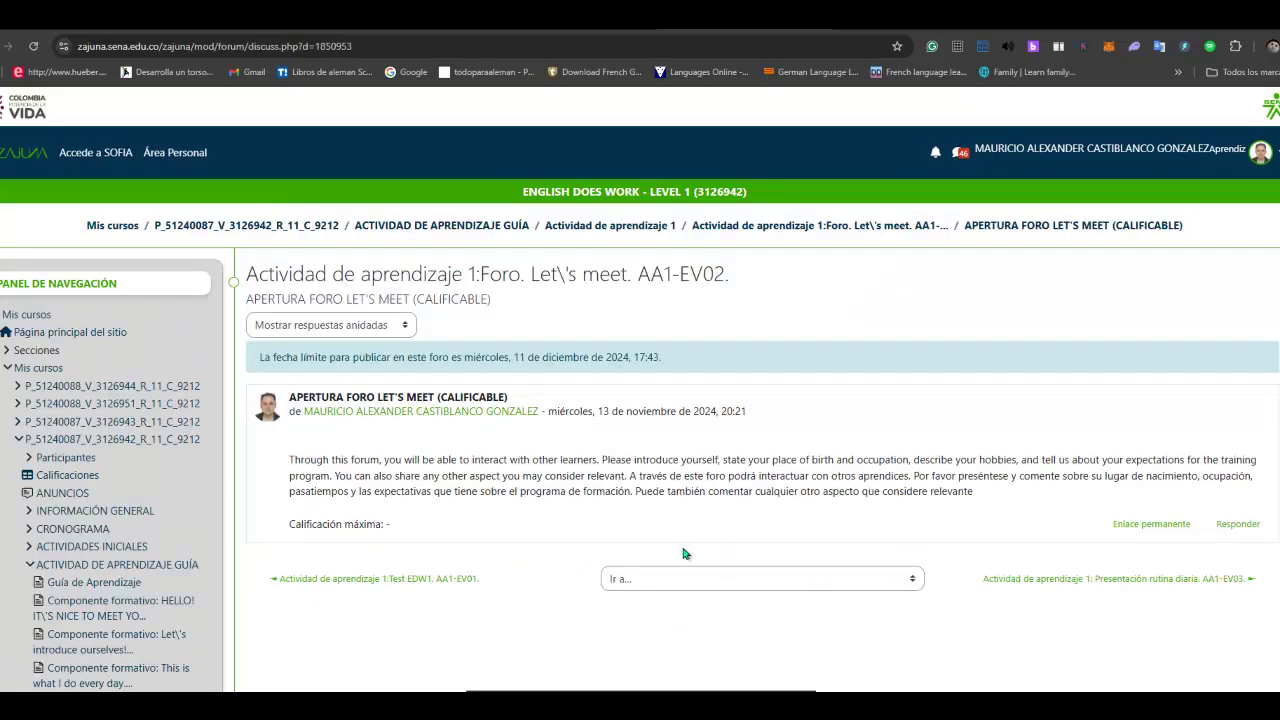
{"action": "left_click", "coordinate": [1231, 531]}
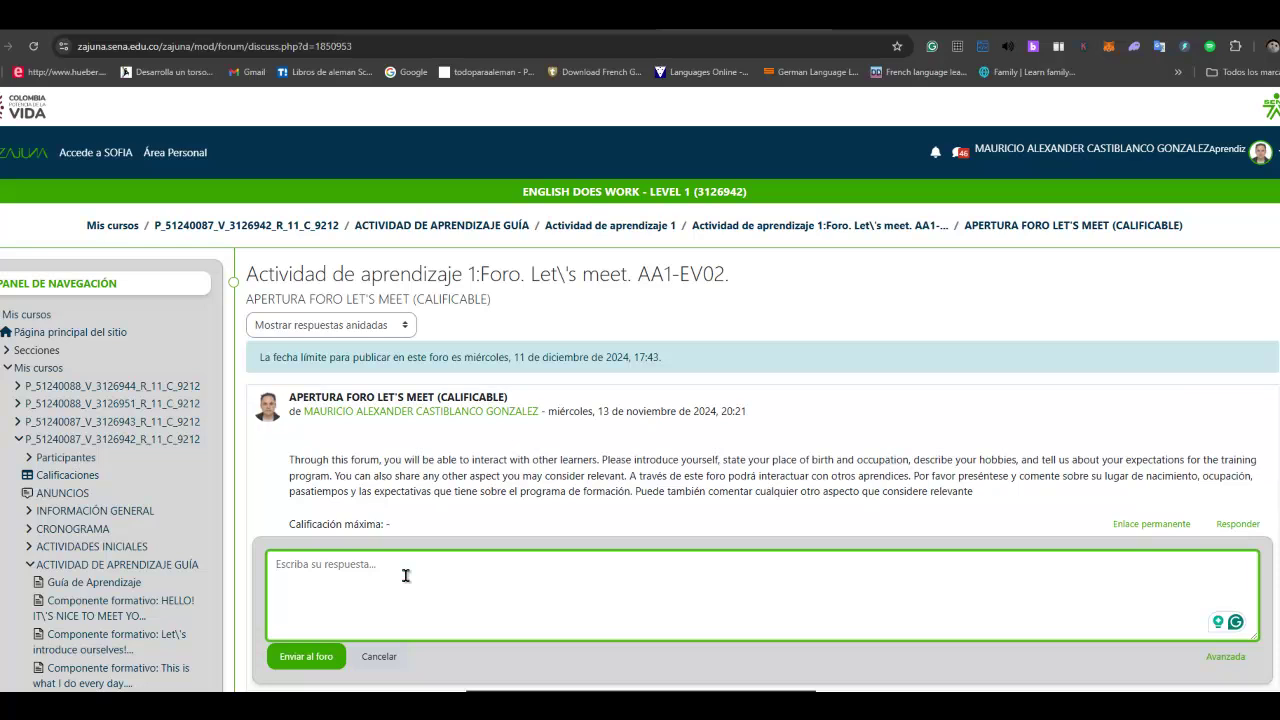
Fill the forum reply with meaningless sample text and erase it without posting.
{"action": "type", "text": "coj"}
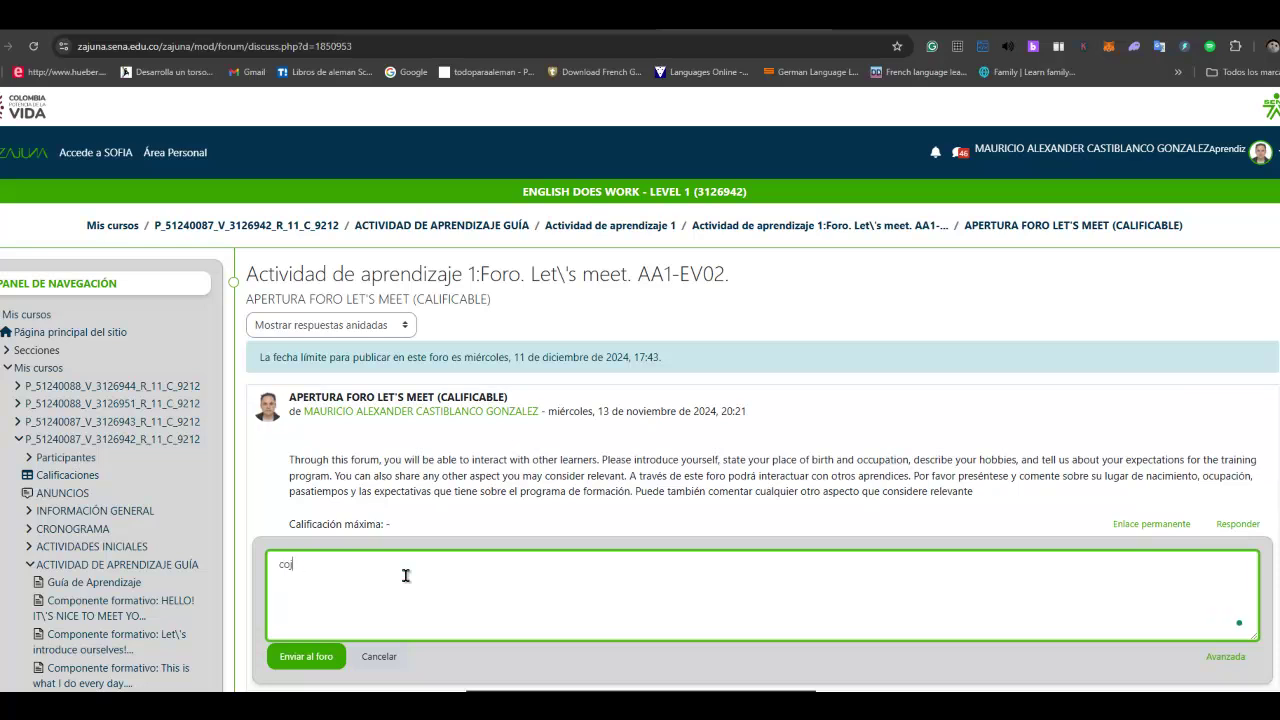
{"action": "type", "text": "sndvok sdvpuabd ñjrgbañfkk bfjoj bfj boá"}
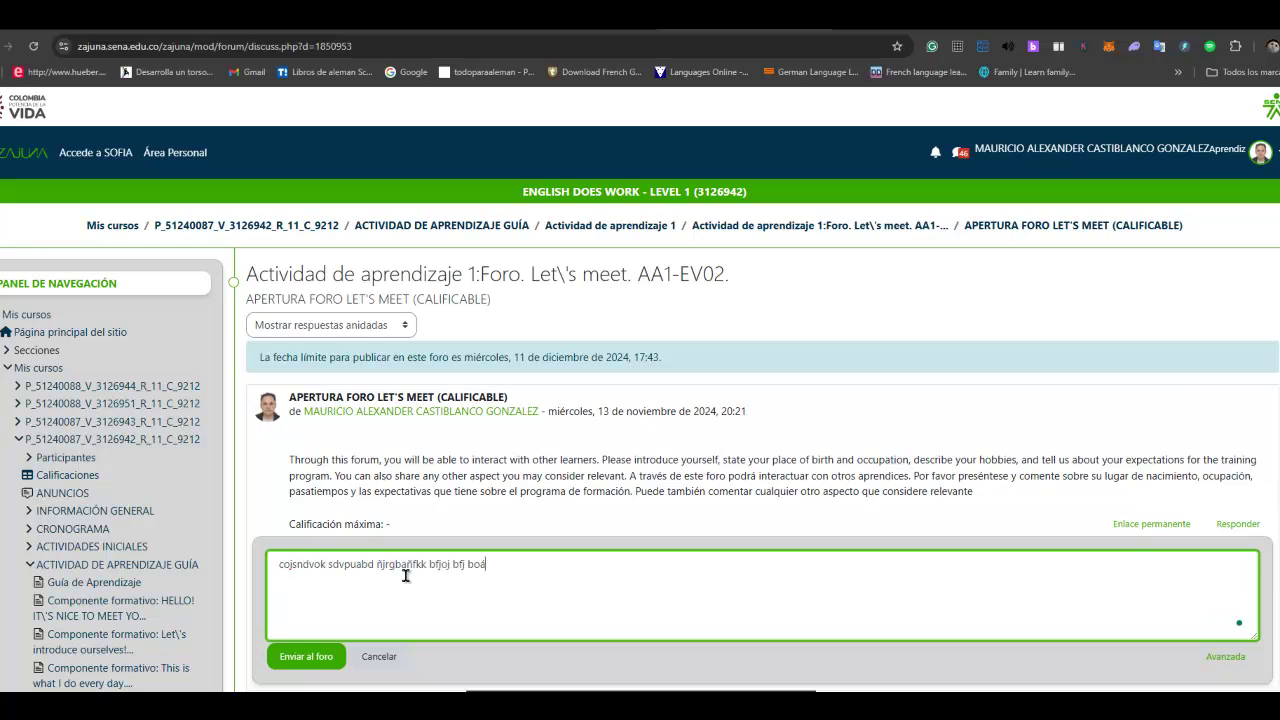
{"action": "type", "text": "efgbapsñlpivjfbñks fgóbner'bpikl."}
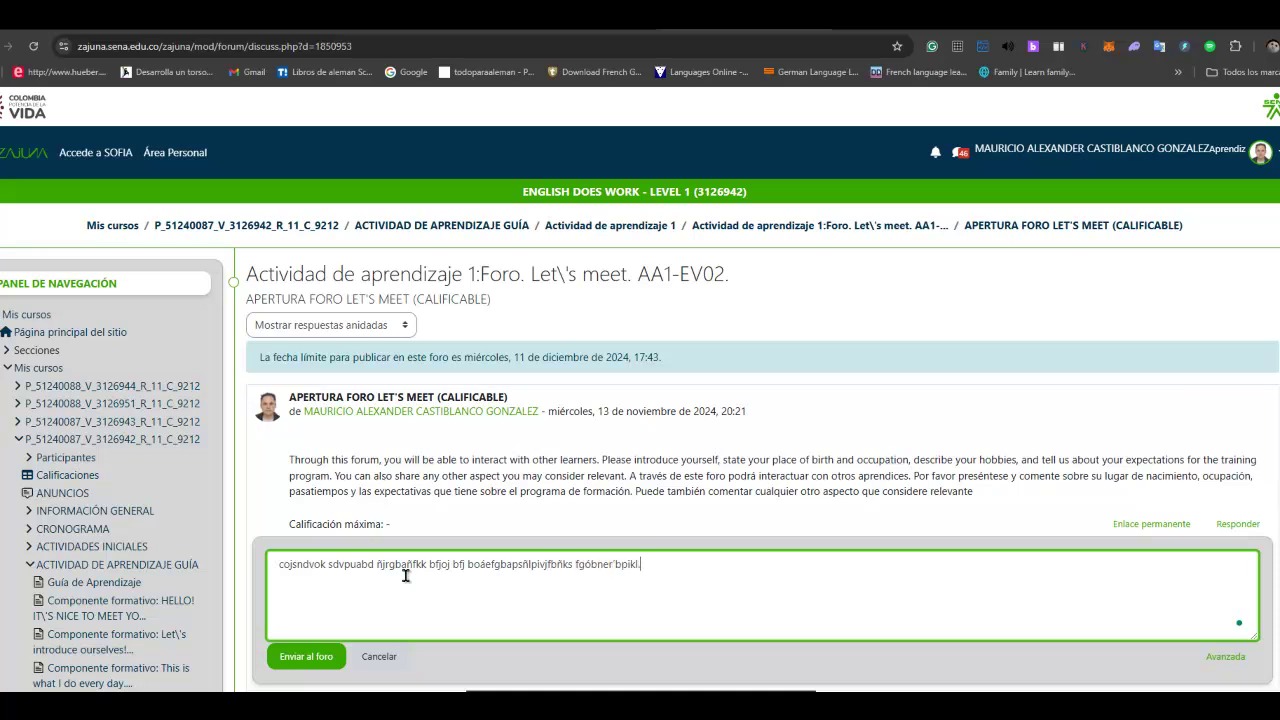
{"action": "type", "text": "ifjqnañvlknw'nórinóeifnbóefib( glk adofjb {adf"}
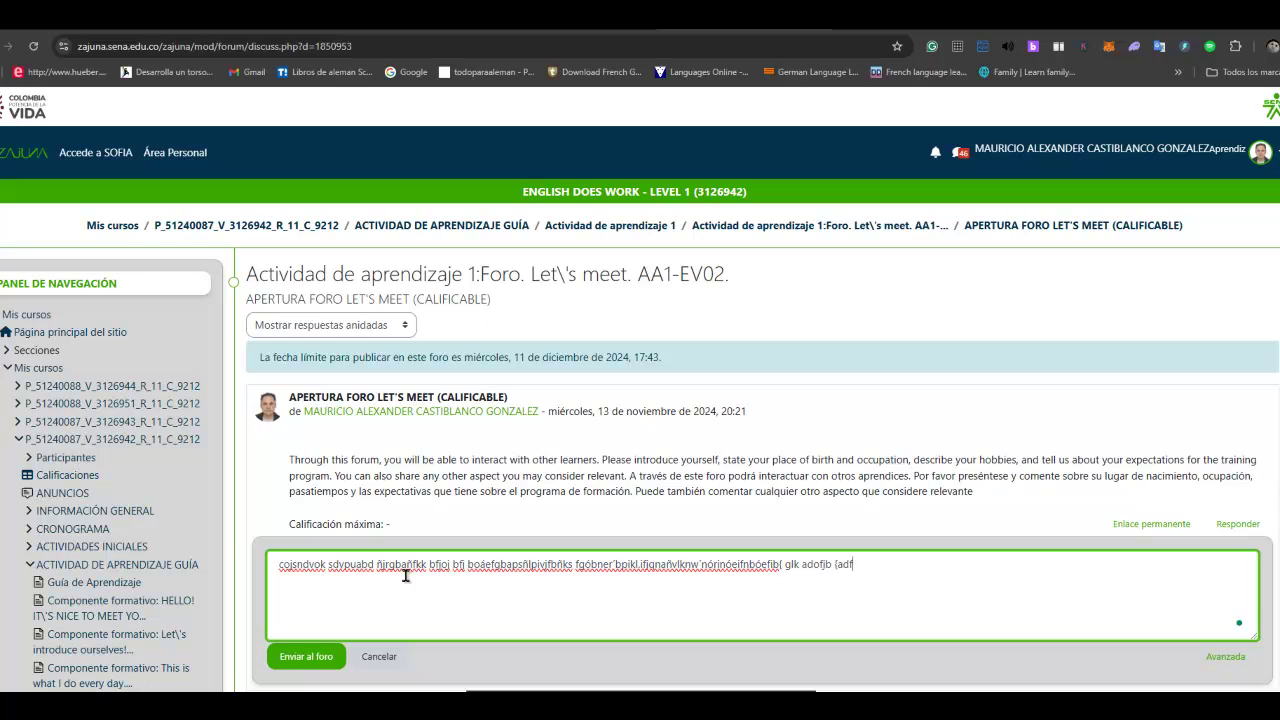
{"action": "type", "text": " {adfonbó("}
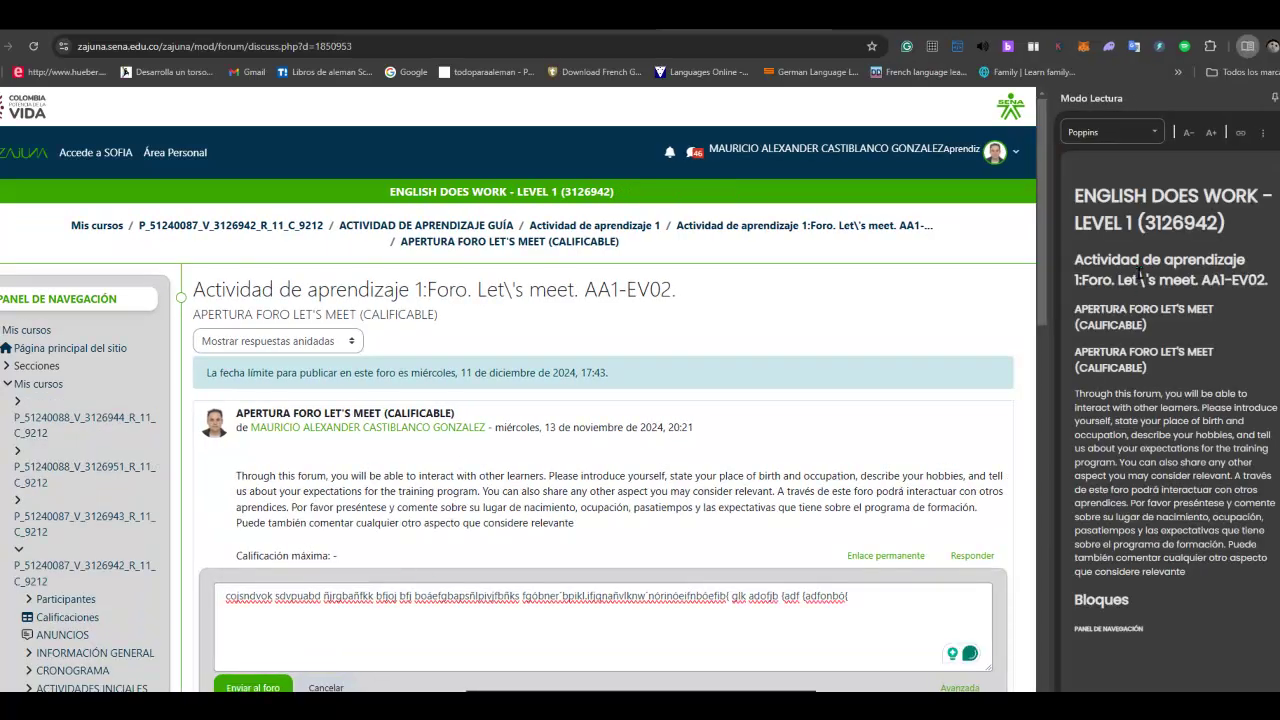
{"action": "left_click", "coordinate": [1247, 46]}
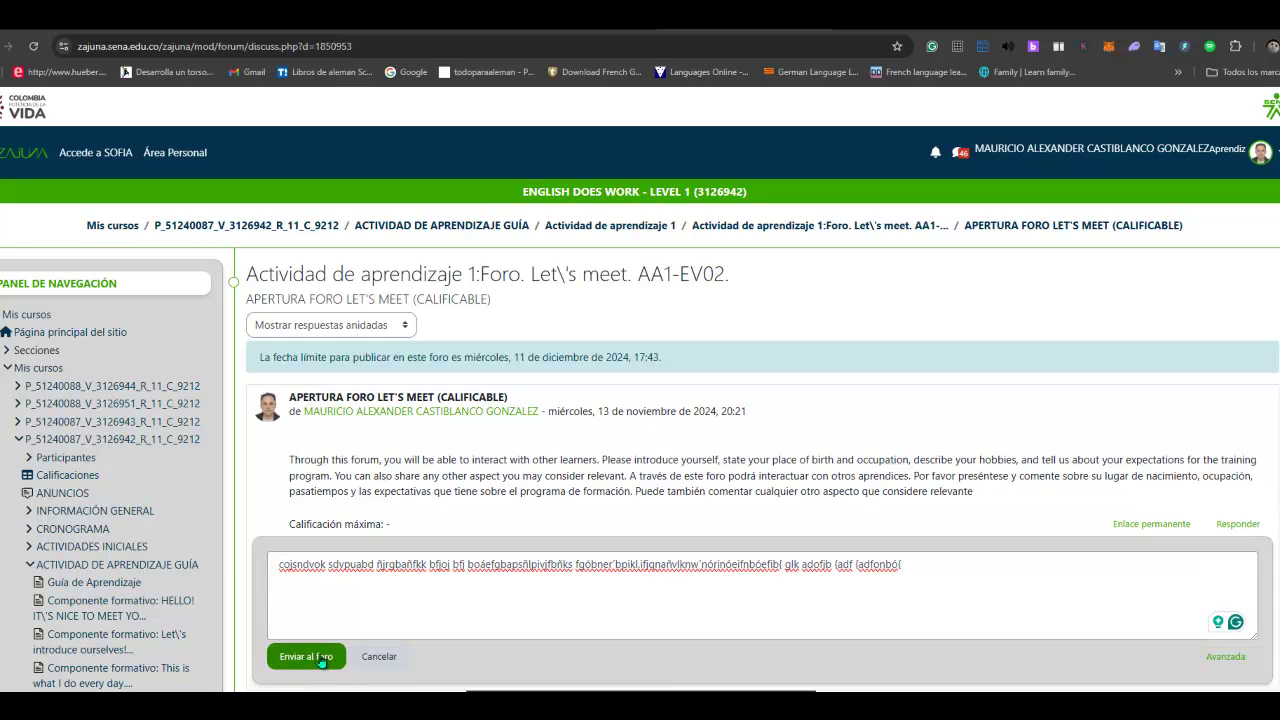
{"action": "left_click_drag", "start_coordinate": [903, 566], "coordinate": [251, 565]}
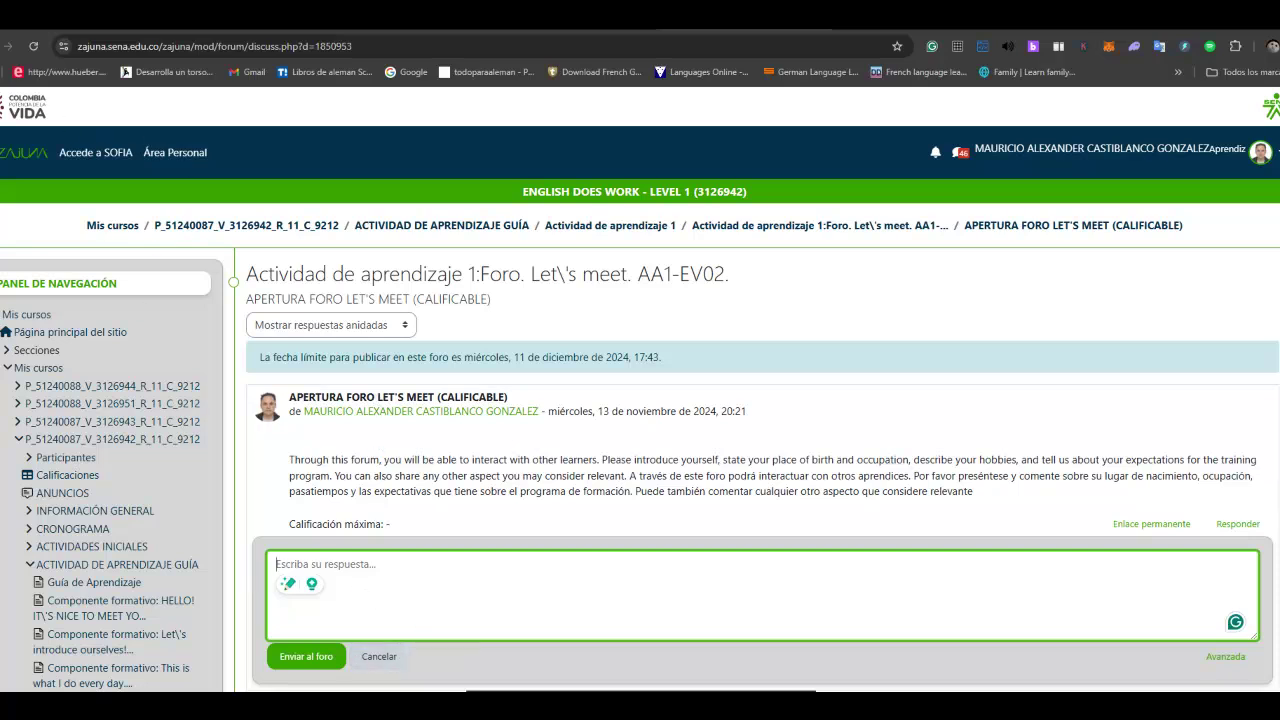
Highlight the opening post's English and Spanish instructions on what learners should write, and return to the empty reply.
{"action": "left_click_drag", "start_coordinate": [616, 453], "coordinate": [983, 517]}
{"action": "left_click", "coordinate": [872, 480]}
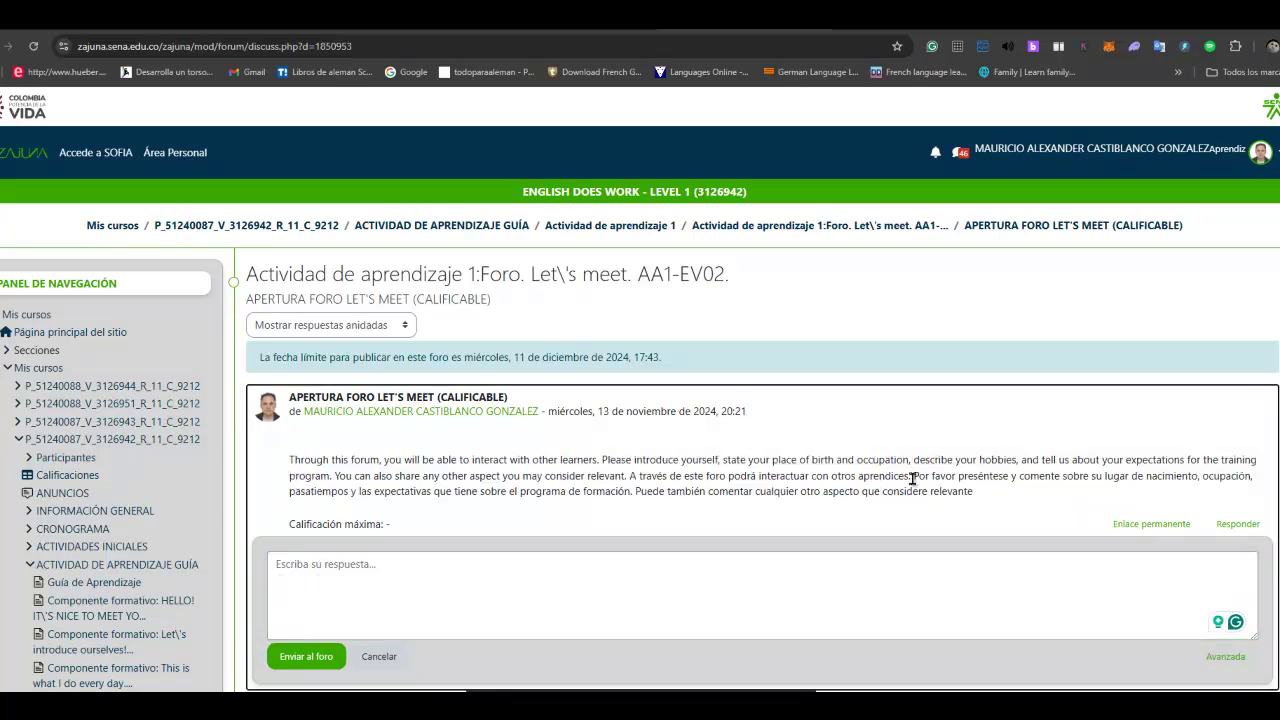
{"action": "left_click_drag", "start_coordinate": [830, 460], "coordinate": [995, 496]}
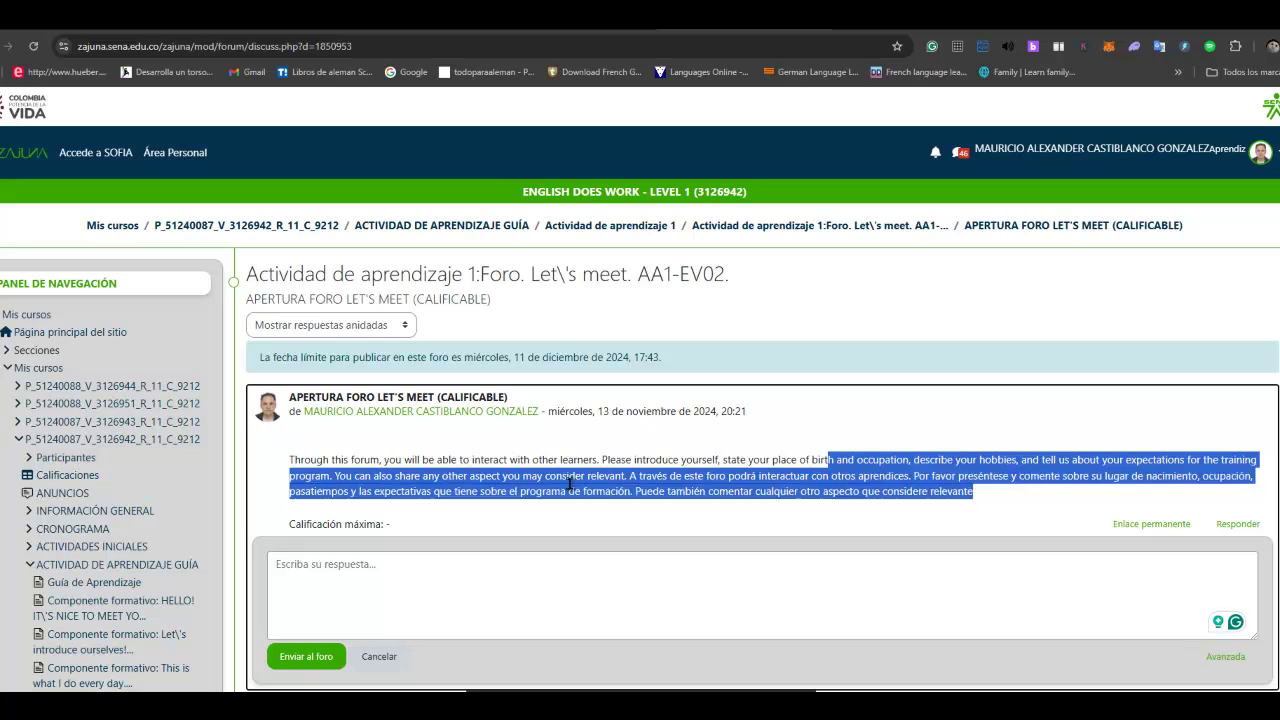
{"action": "left_click", "coordinate": [554, 624]}
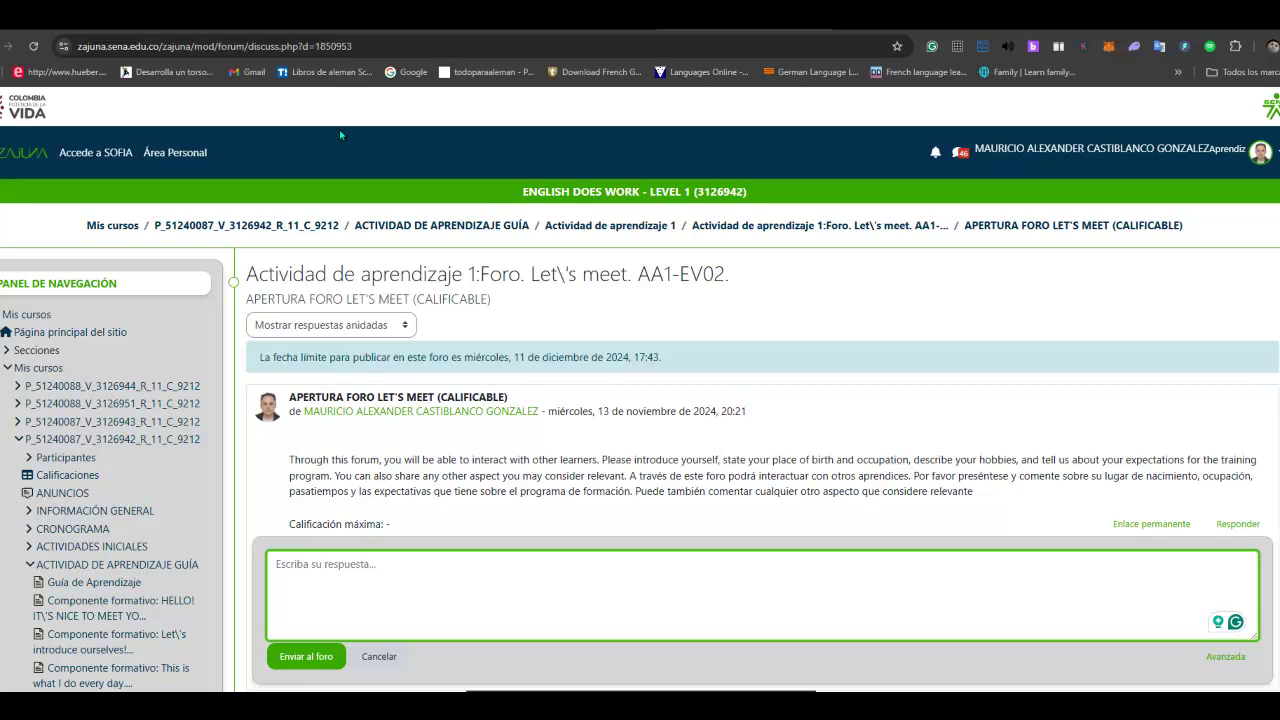
Return to the course page and open the Presentación rutina diaria. AA1-EV03 assignment under Actividad de aprendizaje 1.
{"action": "left_click", "coordinate": [239, 228]}
{"action": "left_click", "coordinate": [706, 140]}
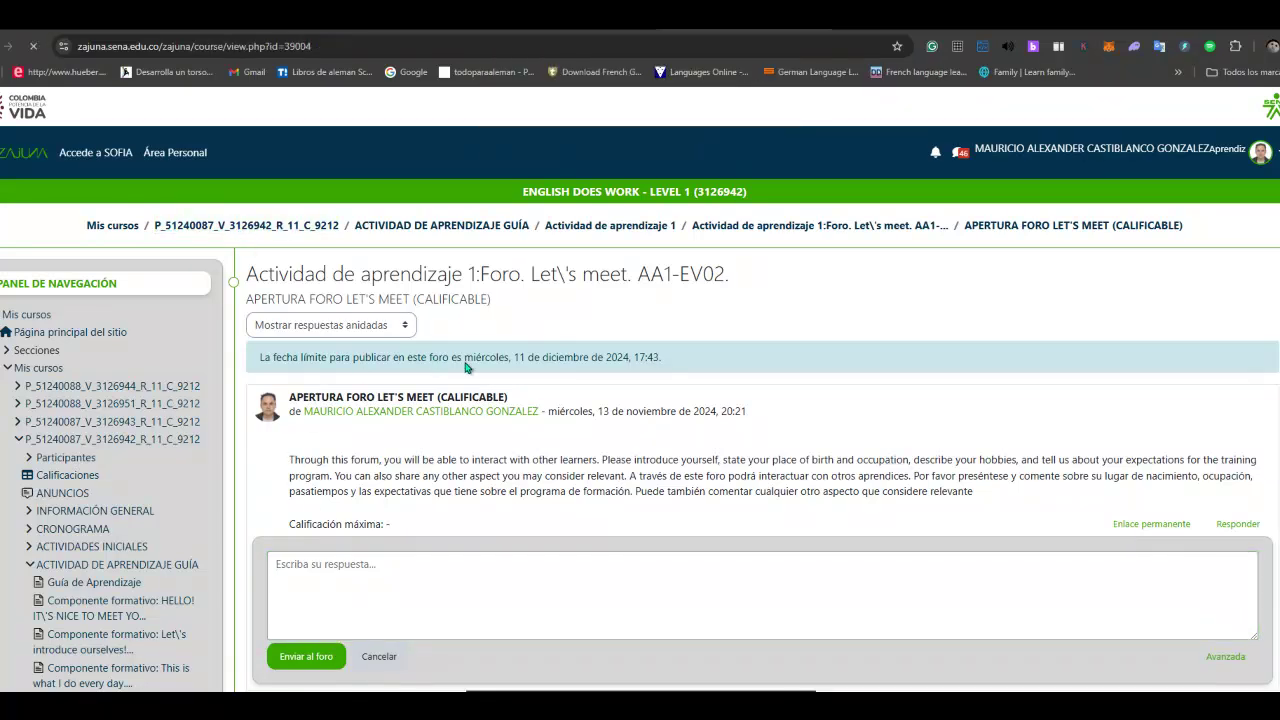
{"action": "scroll", "coordinate": [508, 541], "scroll_direction": "down", "scroll_amount": 3}
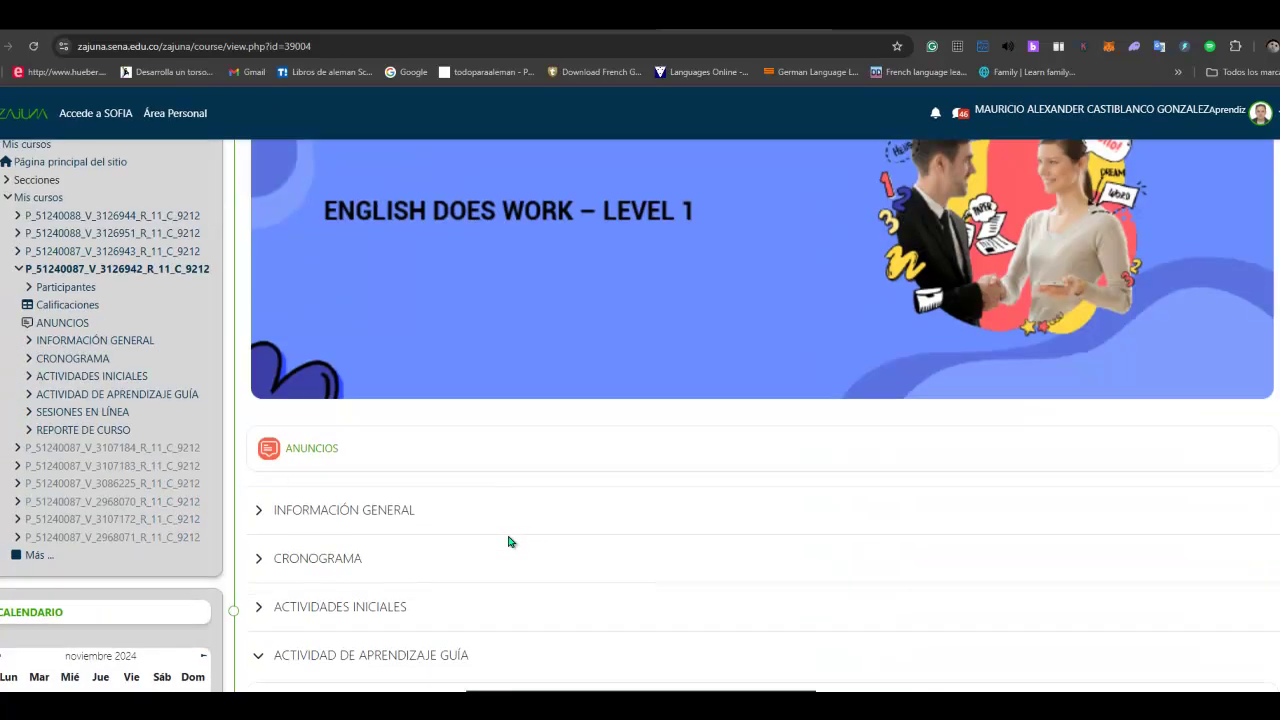
{"action": "scroll", "coordinate": [508, 541], "scroll_direction": "down", "scroll_amount": 4}
{"action": "scroll", "coordinate": [508, 537], "scroll_direction": "down", "scroll_amount": 2}
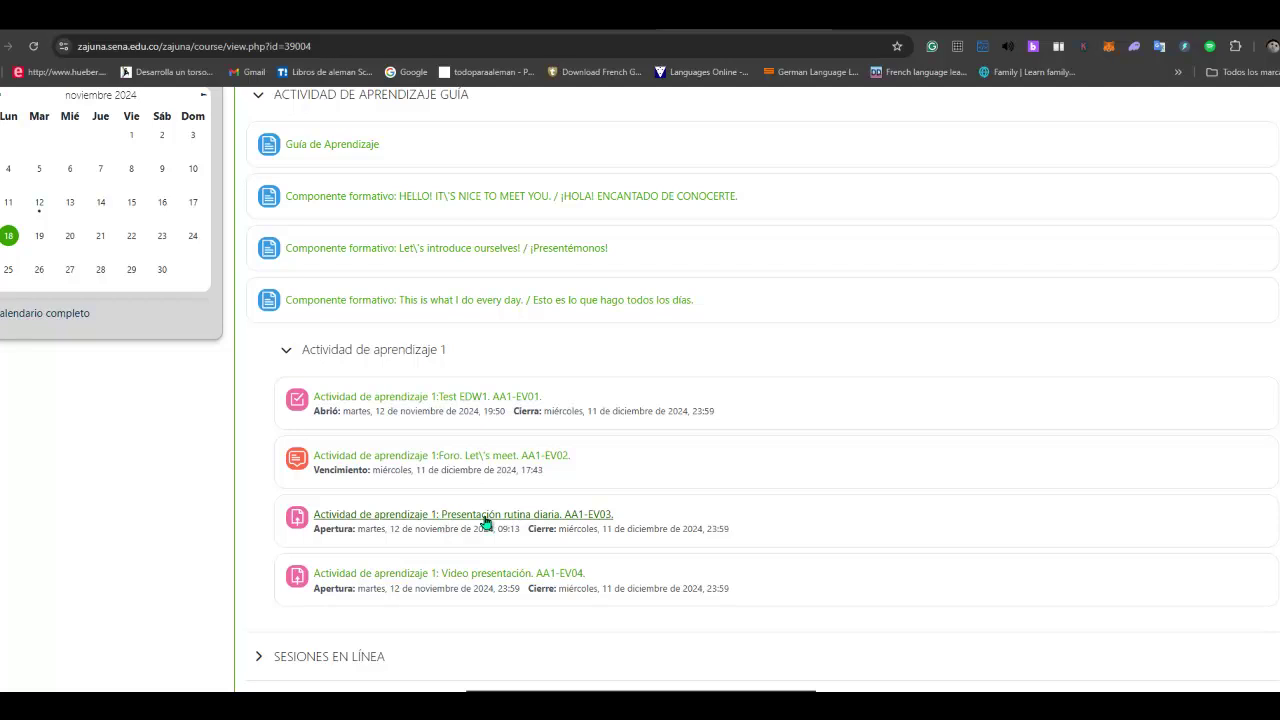
{"action": "left_click", "coordinate": [490, 518]}
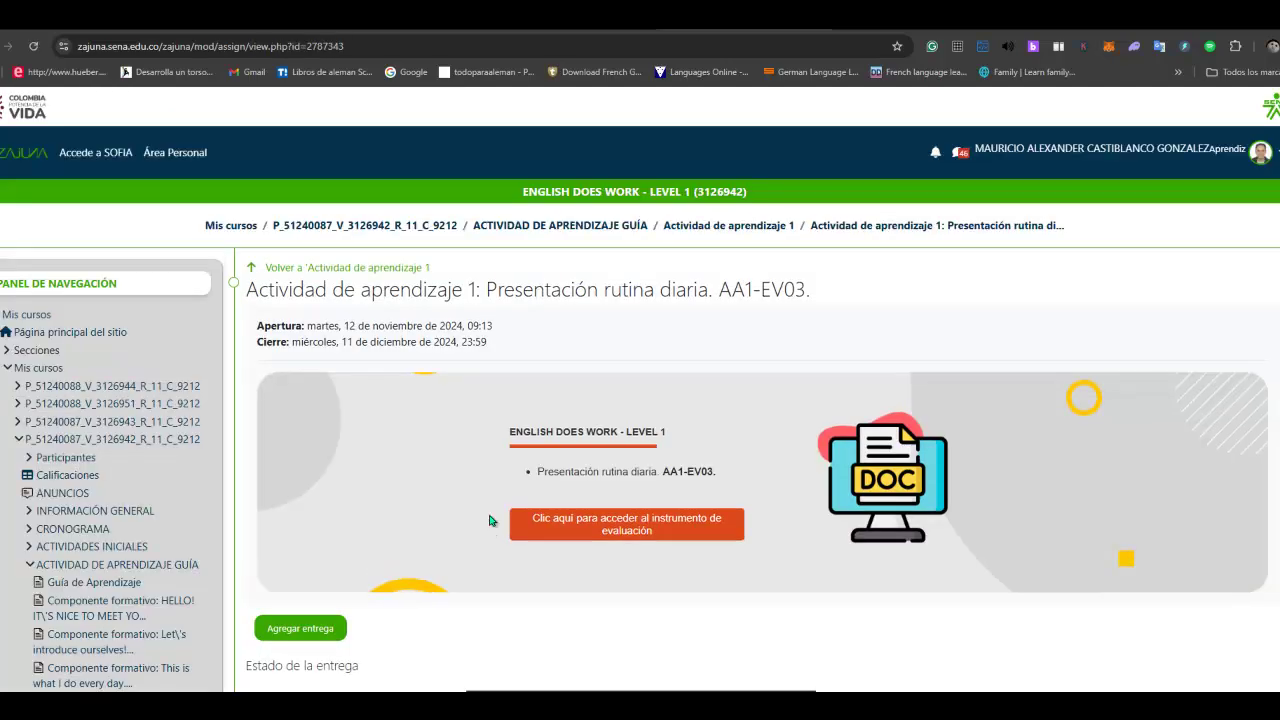
Start adding a submission to the Presentación rutina diaria assignment and bring its submission fields into view.
{"action": "scroll", "coordinate": [745, 513], "scroll_direction": "down", "scroll_amount": 3}
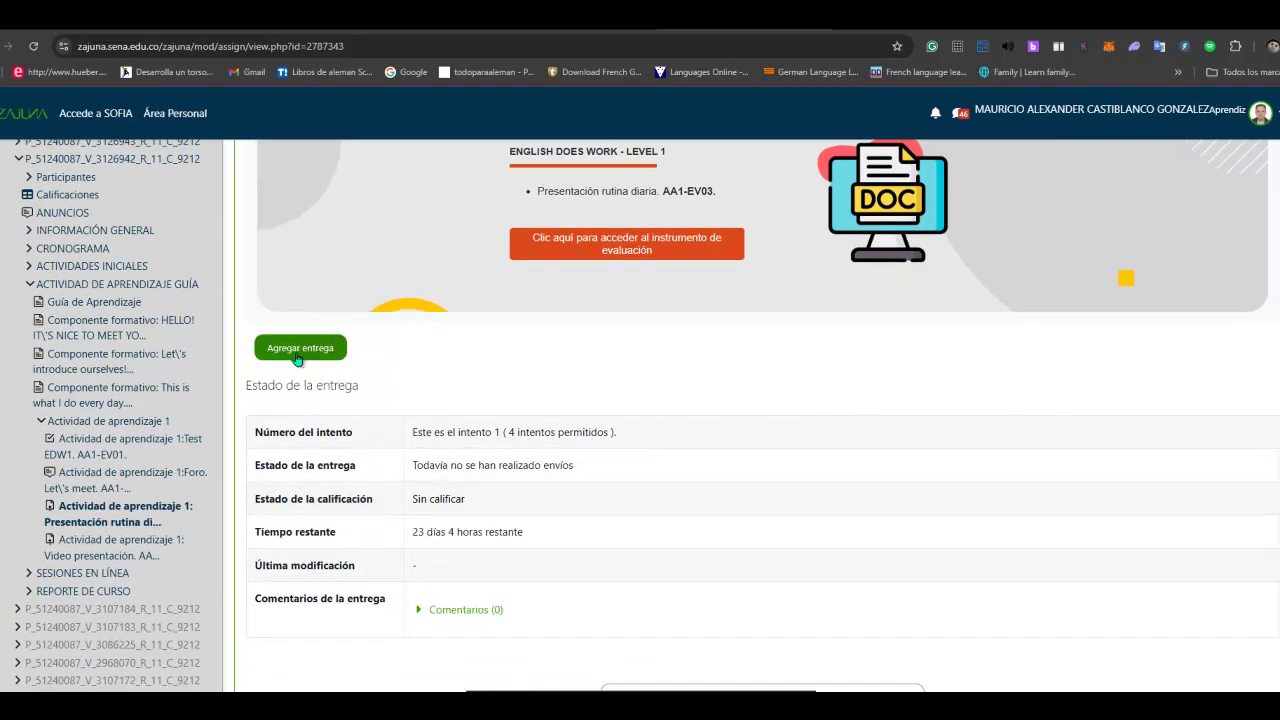
{"action": "left_click", "coordinate": [298, 352]}
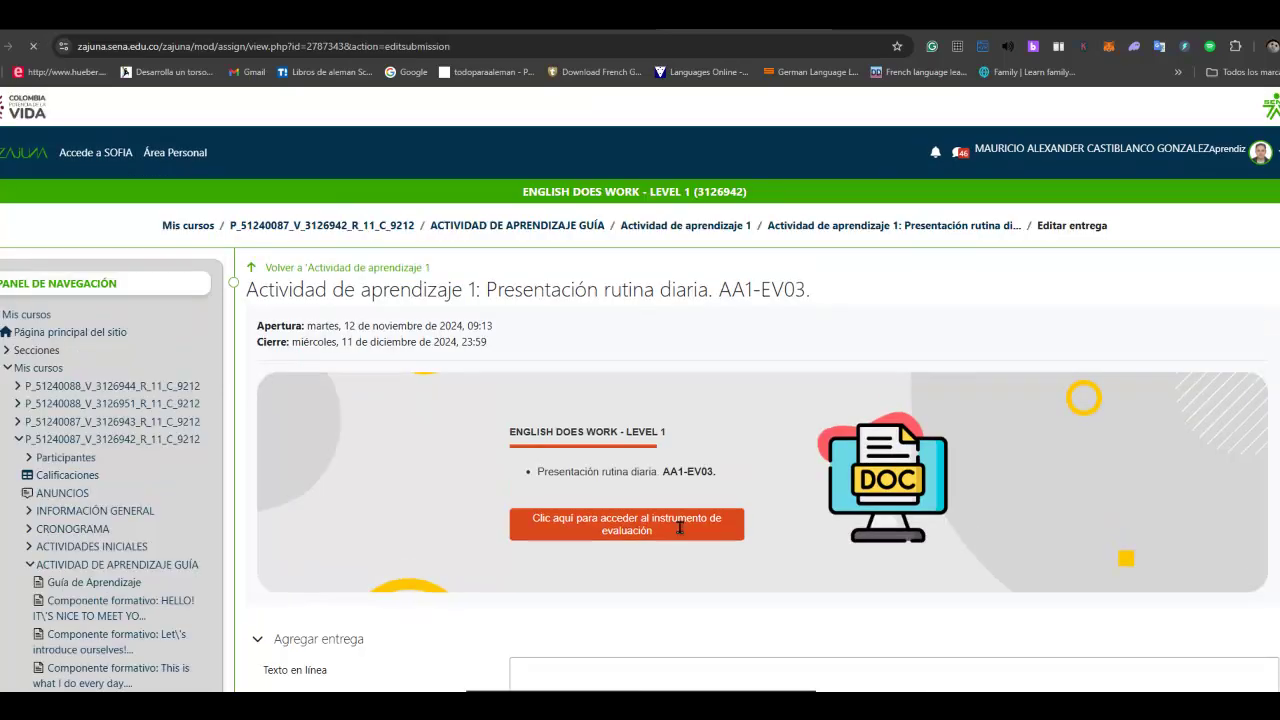
{"action": "scroll", "coordinate": [786, 518], "scroll_direction": "down", "scroll_amount": 4}
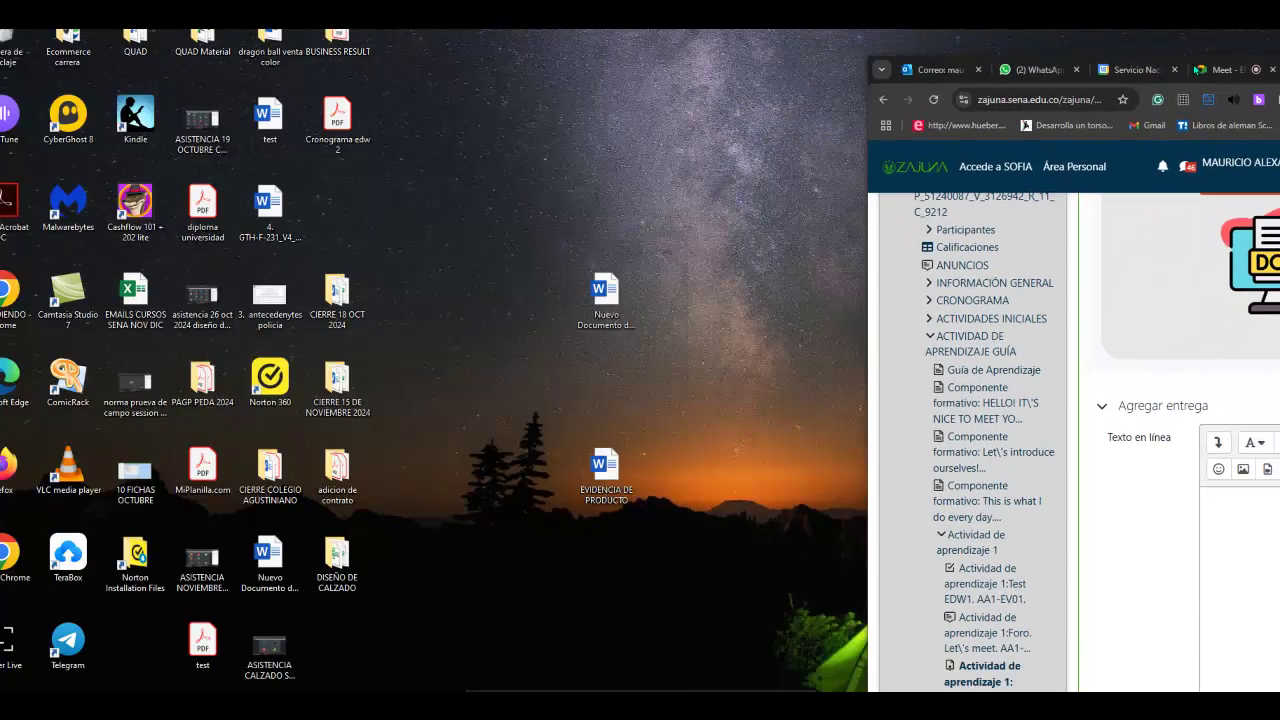
Place the browser beside the desktop files and add Nuevo Documento de Microsoft Word (2).docx to the submission's Archivos enviados.
{"action": "left_click_drag", "start_coordinate": [1201, 50], "coordinate": [400, 28]}
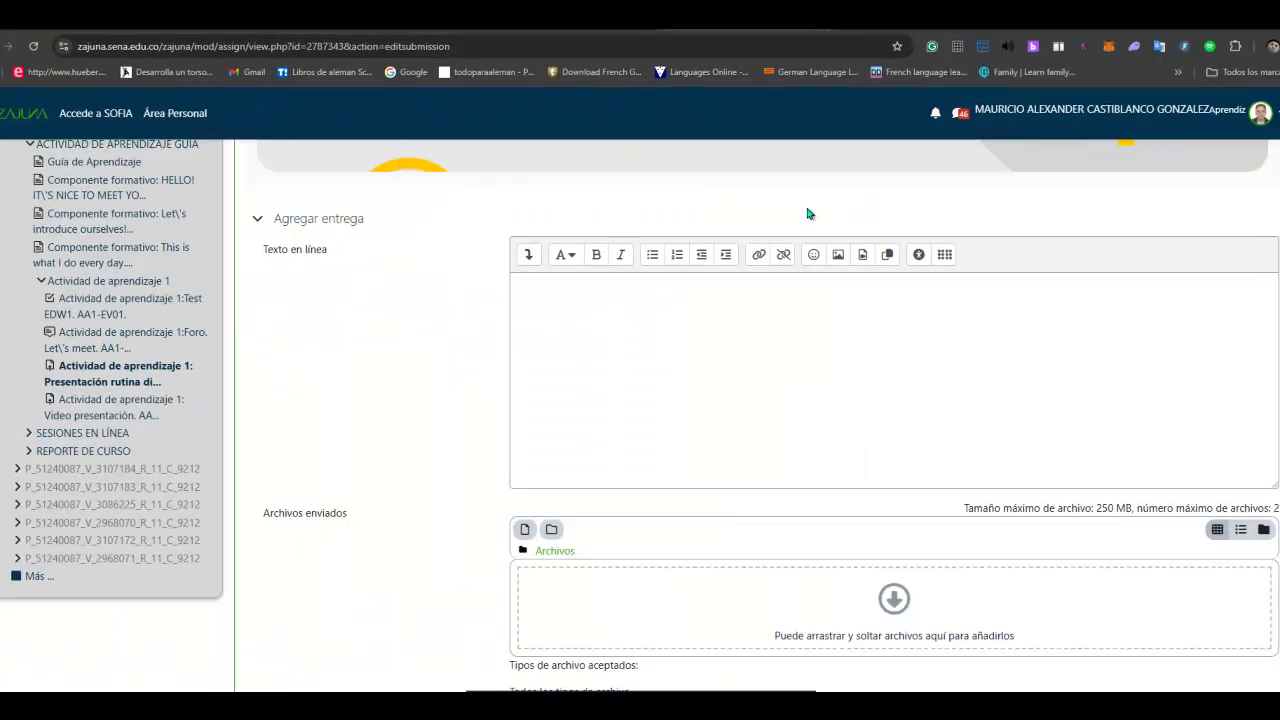
{"action": "left_click_drag", "start_coordinate": [753, 45], "coordinate": [258, 29]}
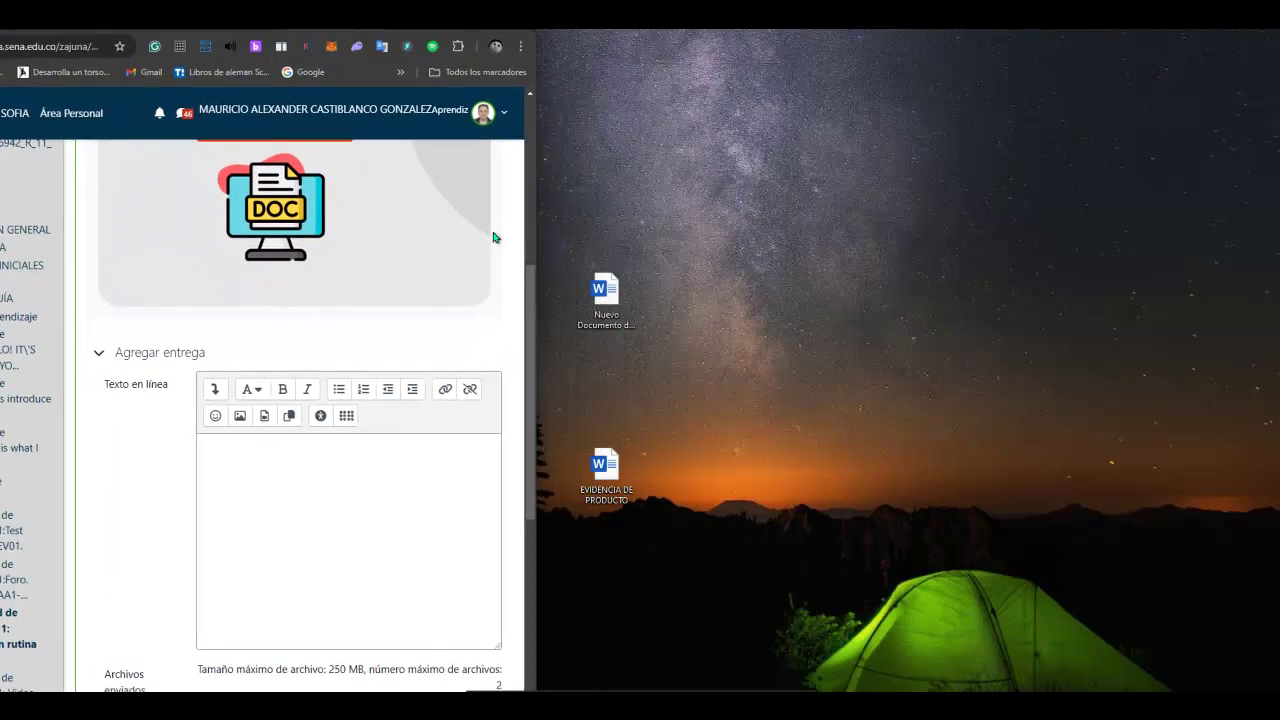
{"action": "left_click_drag", "start_coordinate": [590, 366], "coordinate": [348, 423]}
{"action": "scroll", "coordinate": [360, 414], "scroll_direction": "down", "scroll_amount": 4}
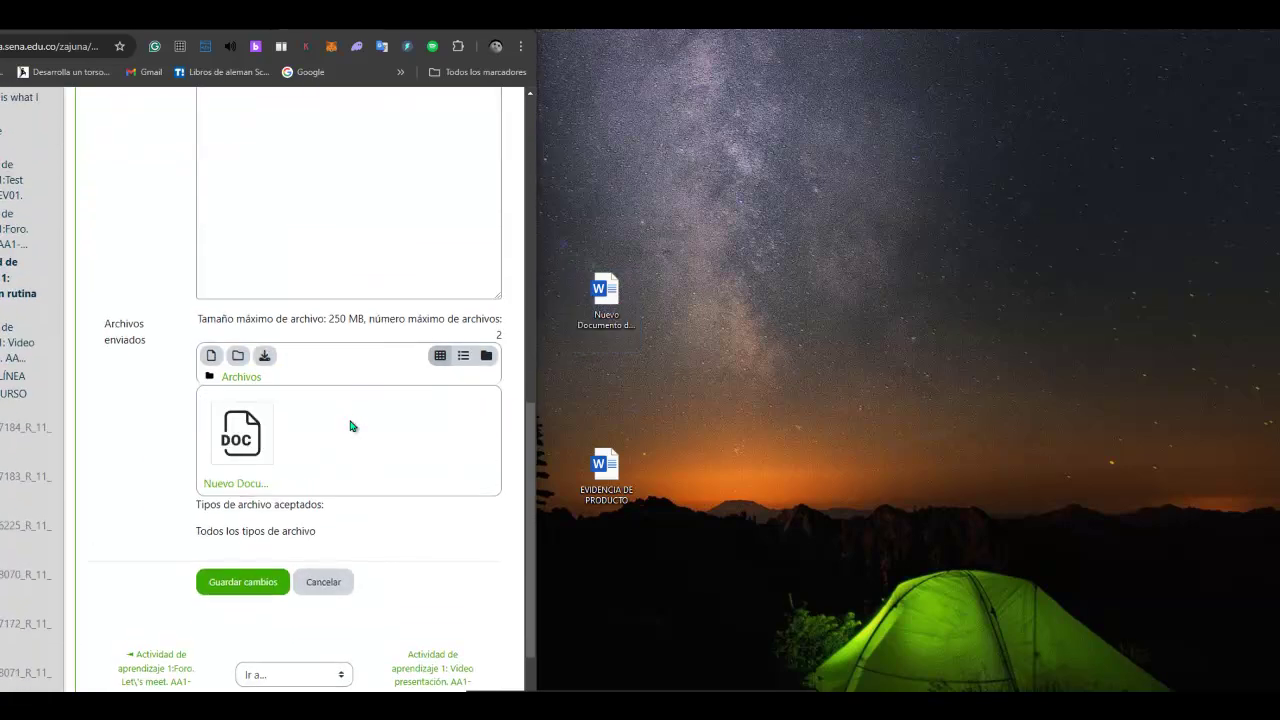
Enter short sample text in the submission's Texto en línea field and erase most of it.
{"action": "scroll", "coordinate": [360, 380], "scroll_direction": "up", "scroll_amount": 2}
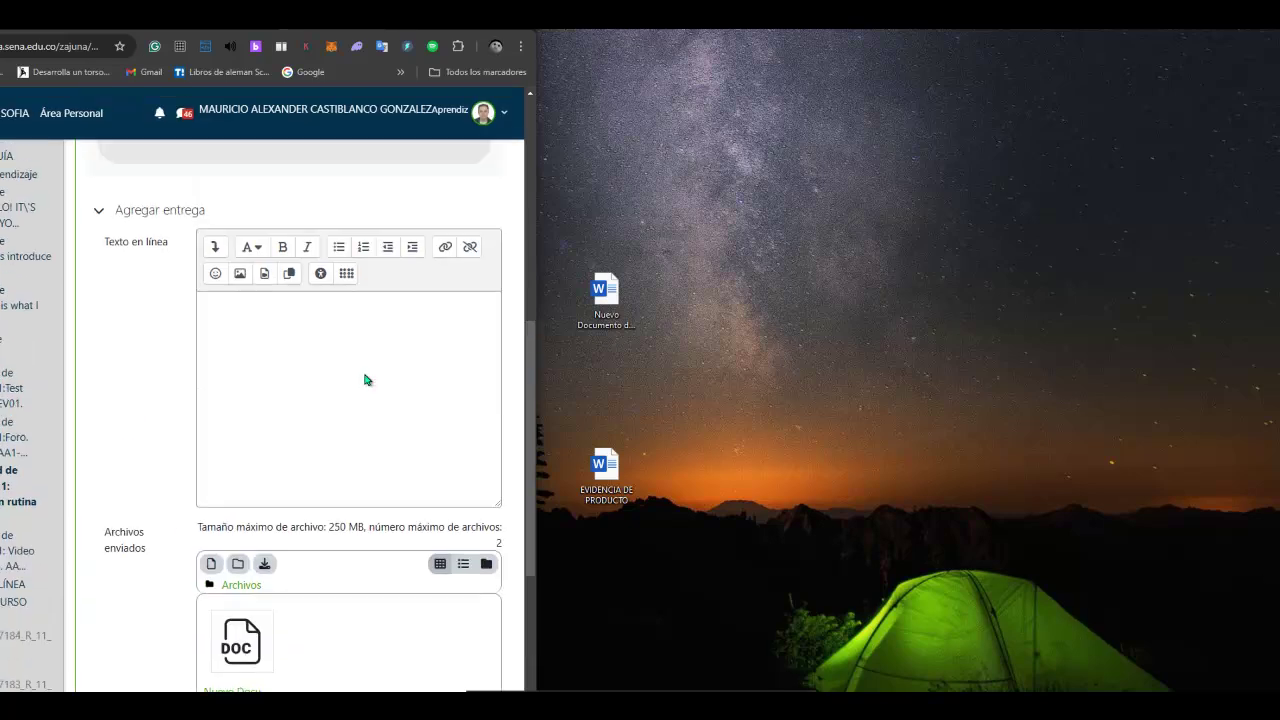
{"action": "left_click", "coordinate": [288, 359]}
{"action": "type", "text": "hdcidsc"}
{"action": "key", "text": "BackSpace"}
{"action": "key", "text": "BackSpace"}
{"action": "key", "text": "BackSpace"}
{"action": "key", "text": "BackSpace"}
{"action": "key", "text": "BackSpace"}
{"action": "key", "text": "BackSpace"}
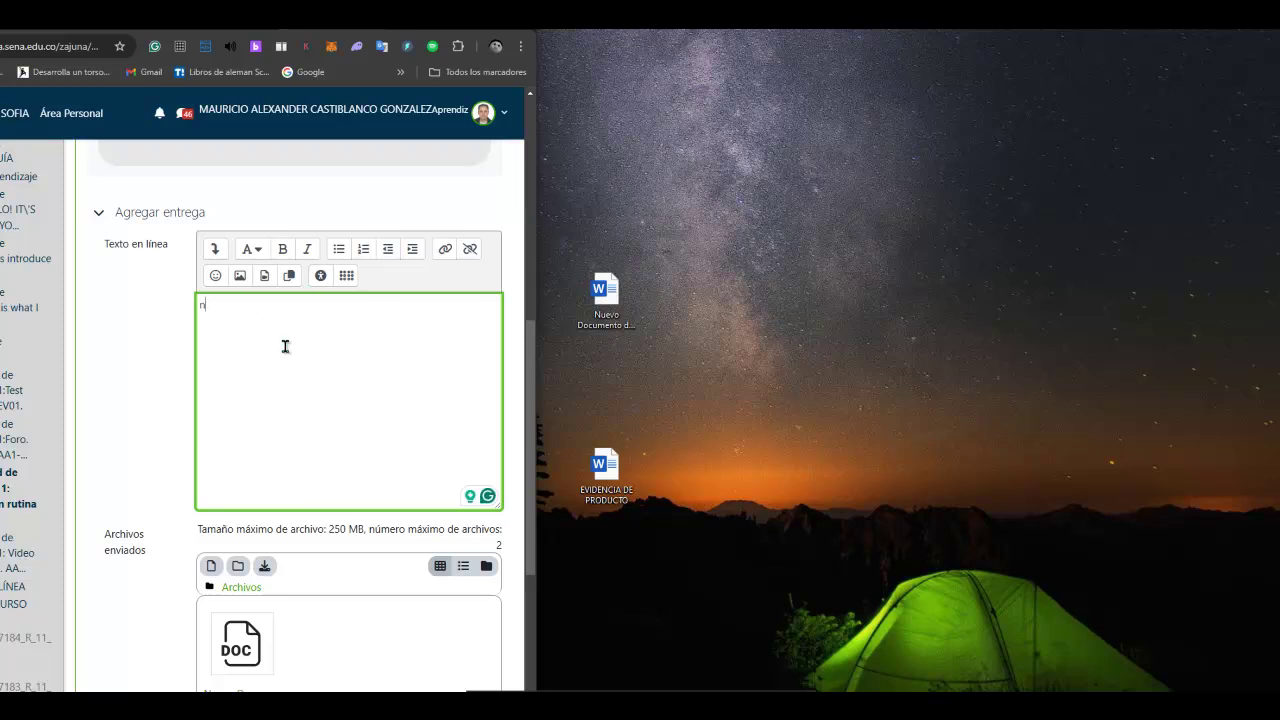
Check the attached Word document's details and cancel the AA1-EV03 submission without saving.
{"action": "scroll", "coordinate": [350, 474], "scroll_direction": "down", "scroll_amount": 4}
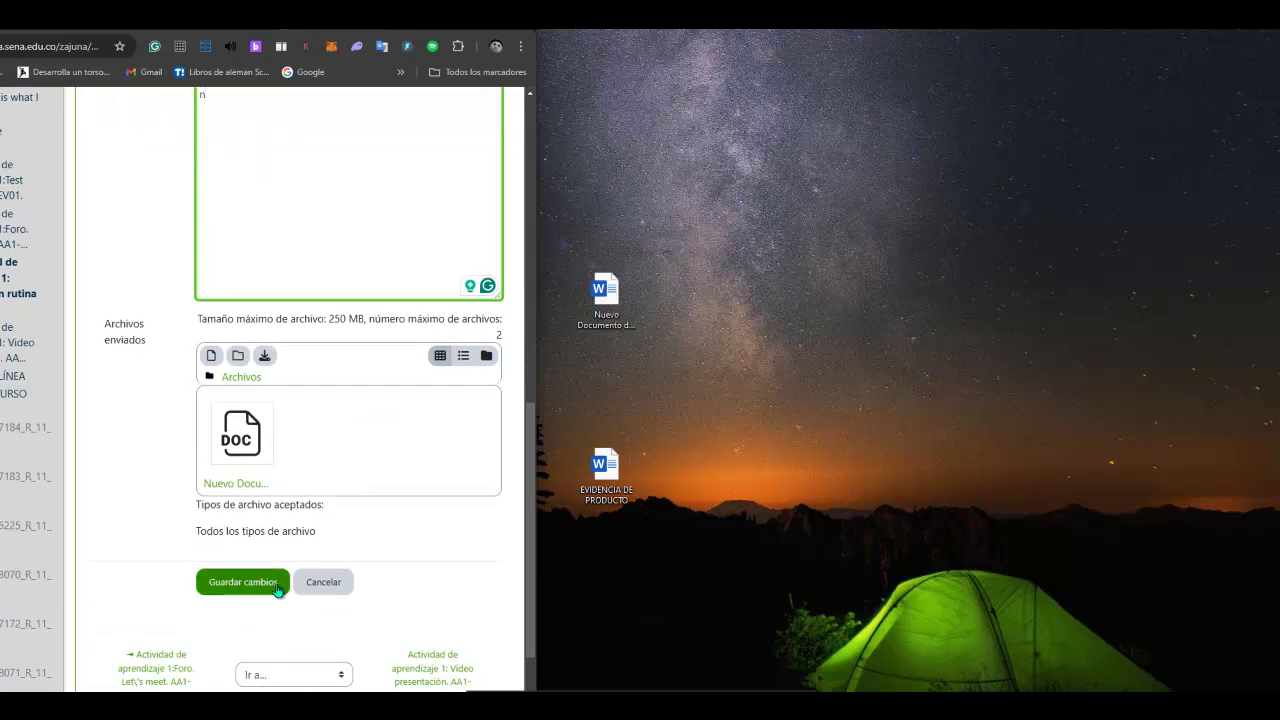
{"action": "left_click", "coordinate": [242, 434]}
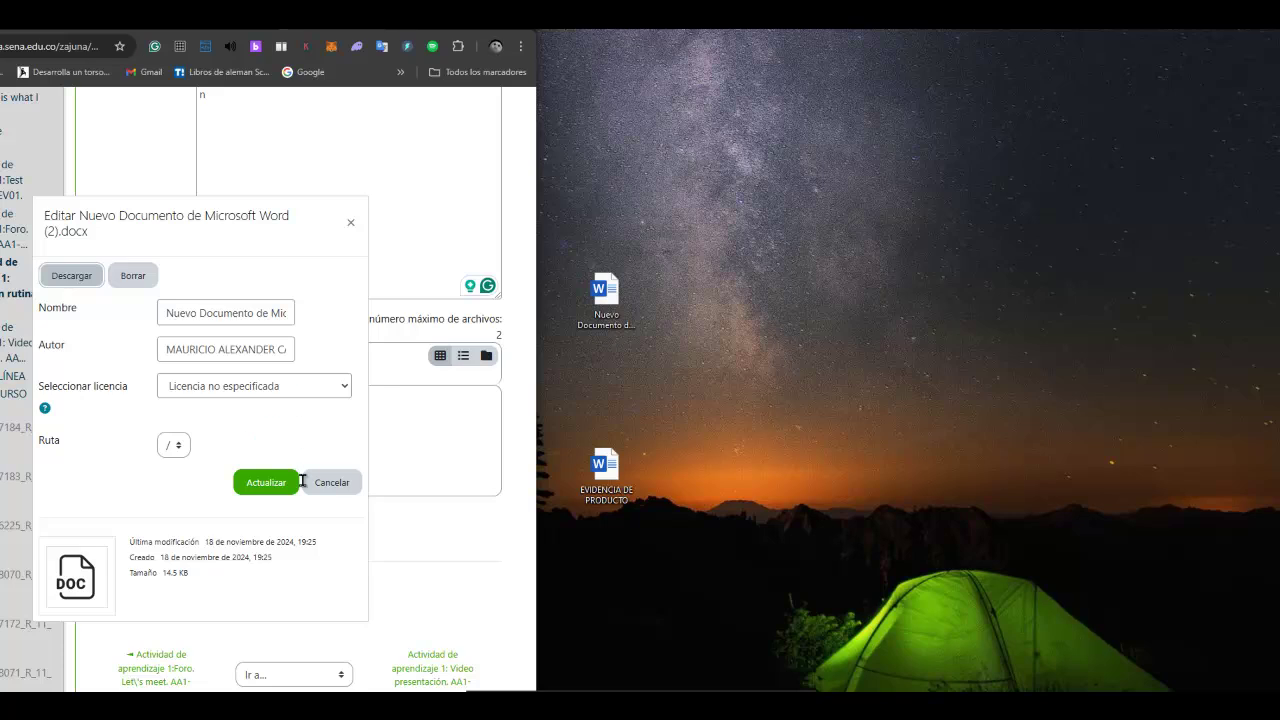
{"action": "left_click", "coordinate": [350, 222]}
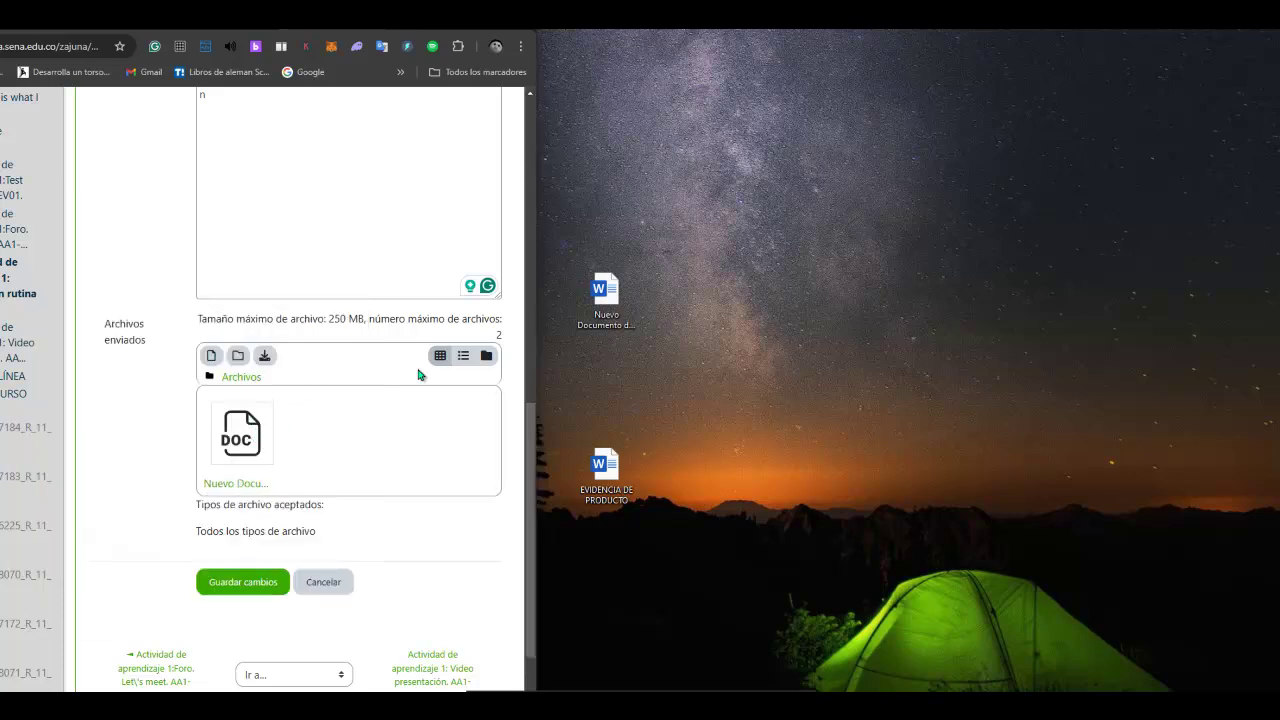
{"action": "left_click", "coordinate": [315, 584]}
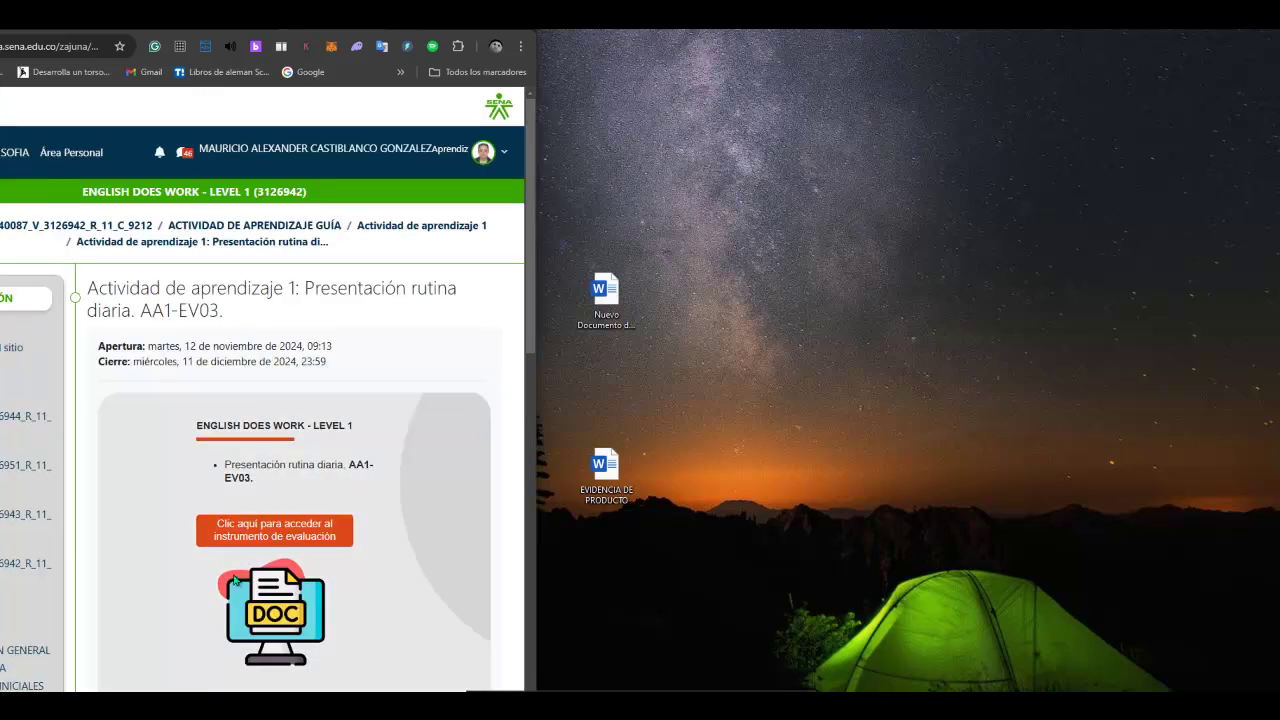
Restore the browser to full size and review the assignment's Estado de la entrega table.
{"action": "double_click", "coordinate": [483, 38]}
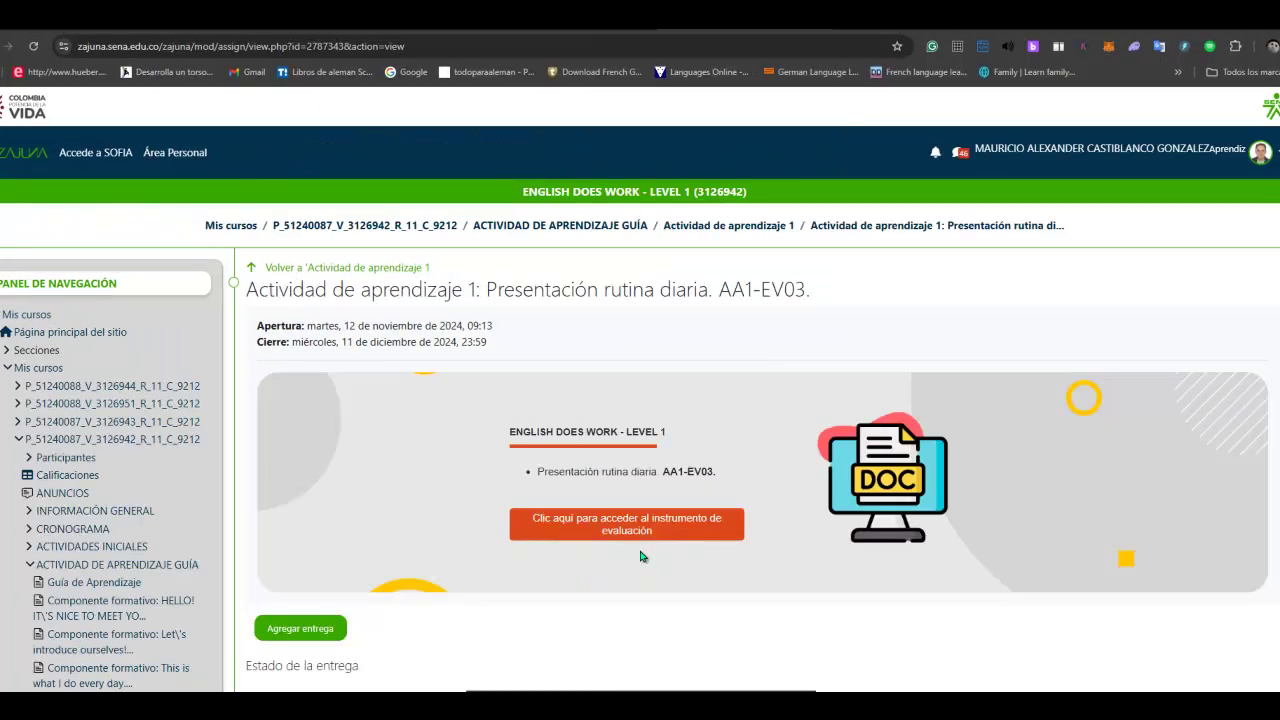
{"action": "scroll", "coordinate": [714, 541], "scroll_direction": "down", "scroll_amount": 2}
{"action": "scroll", "coordinate": [714, 541], "scroll_direction": "down", "scroll_amount": 2}
{"action": "scroll", "coordinate": [714, 539], "scroll_direction": "up", "scroll_amount": 4}
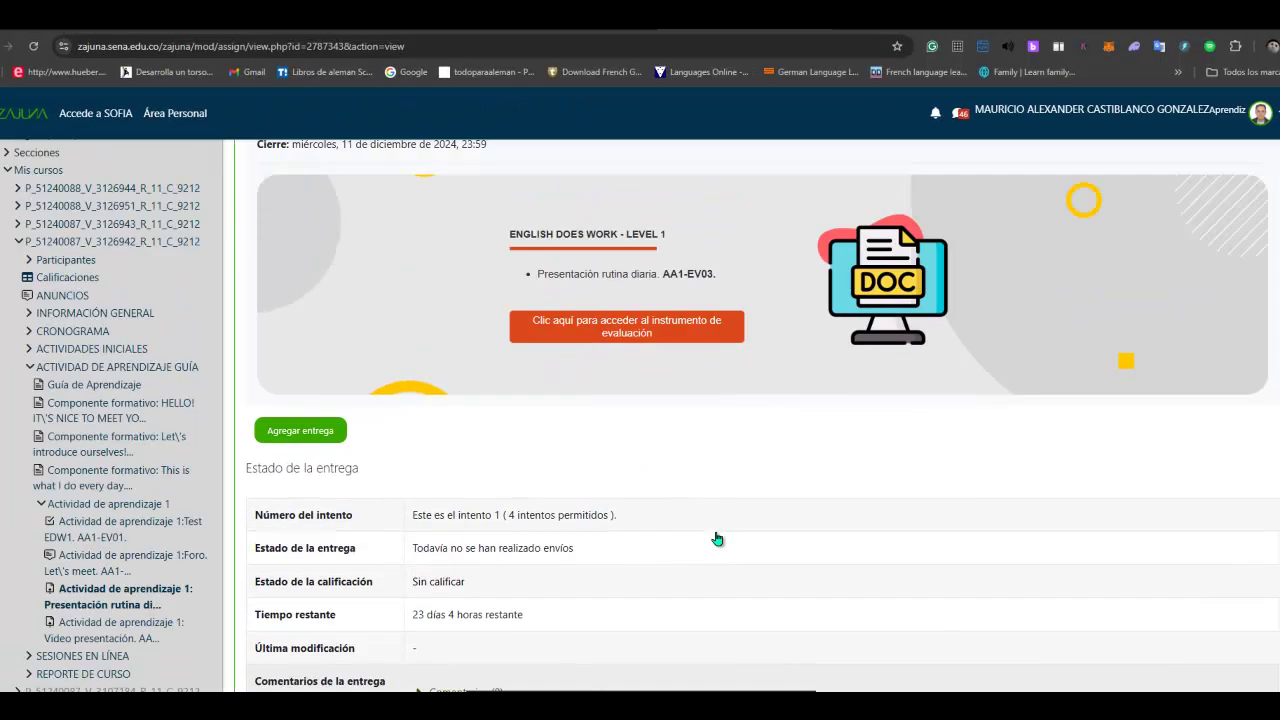
Return to the course page, open the Video presentación. AA1-EV04 assignment and show its submission status.
{"action": "left_click", "coordinate": [325, 228]}
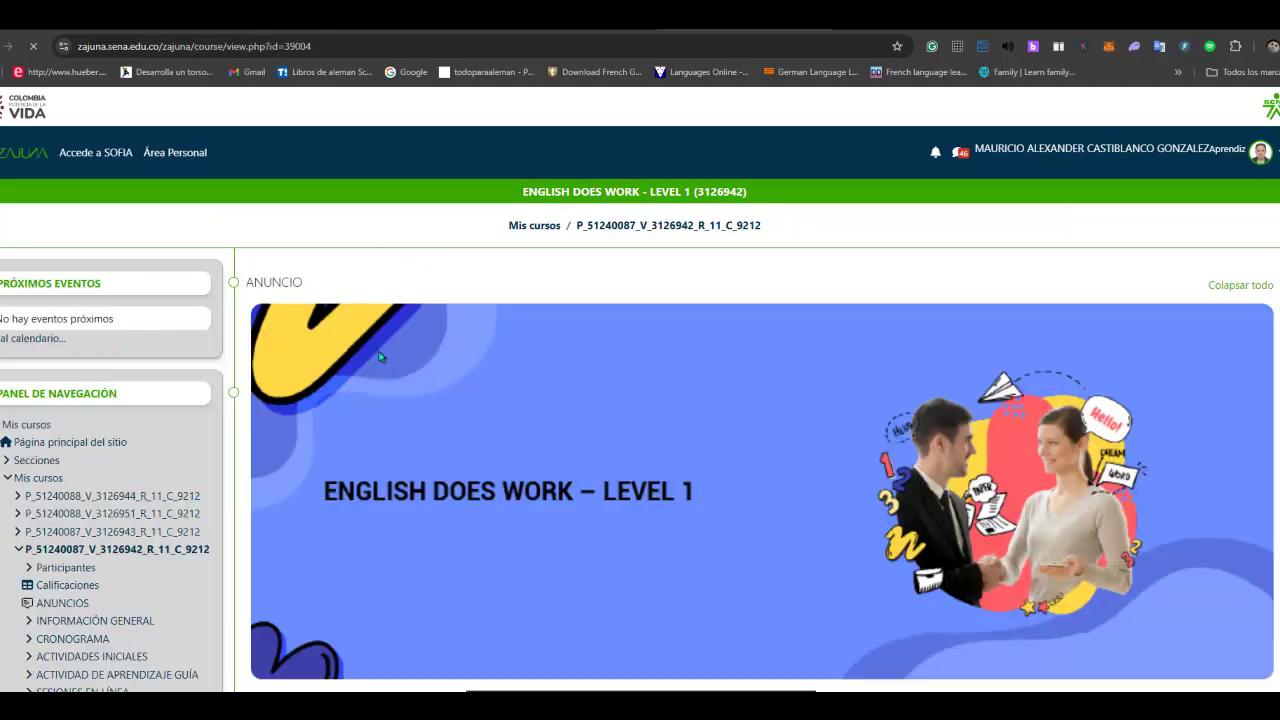
{"action": "scroll", "coordinate": [480, 355], "scroll_direction": "down", "scroll_amount": 15}
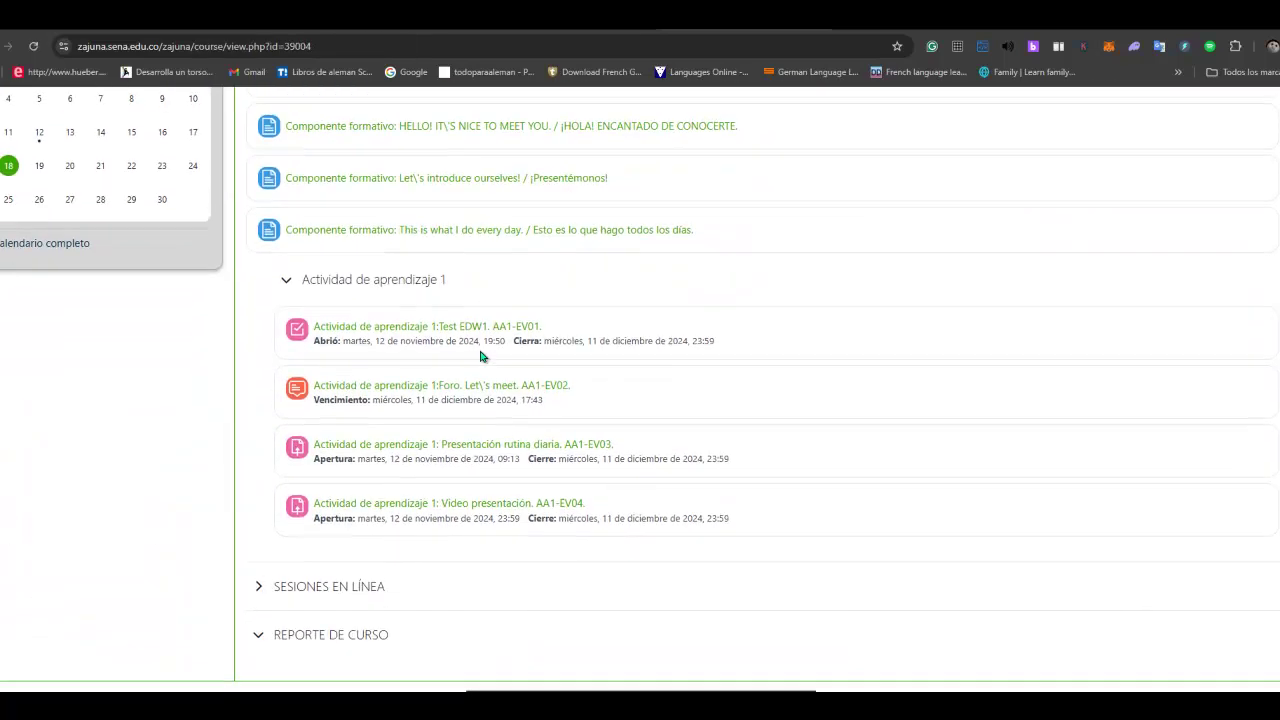
{"action": "scroll", "coordinate": [480, 355], "scroll_direction": "down", "scroll_amount": 1}
{"action": "left_click", "coordinate": [458, 440]}
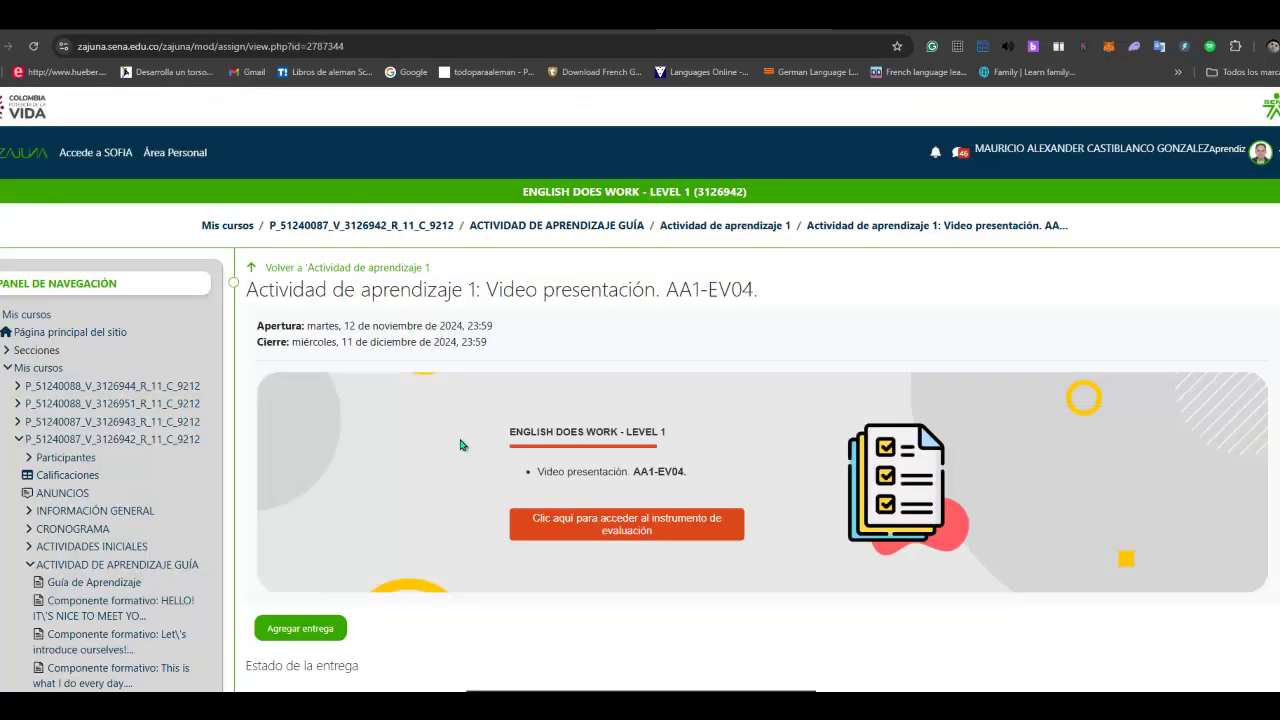
{"action": "scroll", "coordinate": [462, 444], "scroll_direction": "down", "scroll_amount": 2}
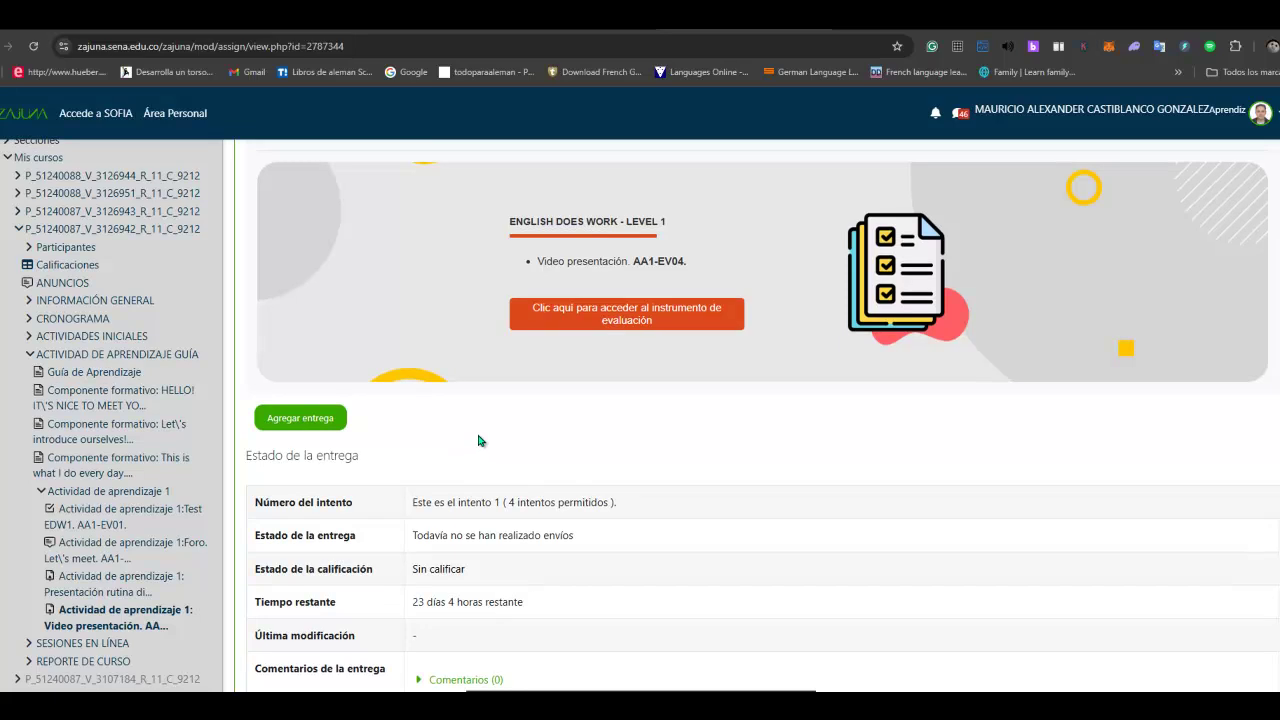
Open the AA1-EV04 submission form and examine its Texto en línea field and the maximum size for Archivos enviados.
{"action": "left_click", "coordinate": [301, 425]}
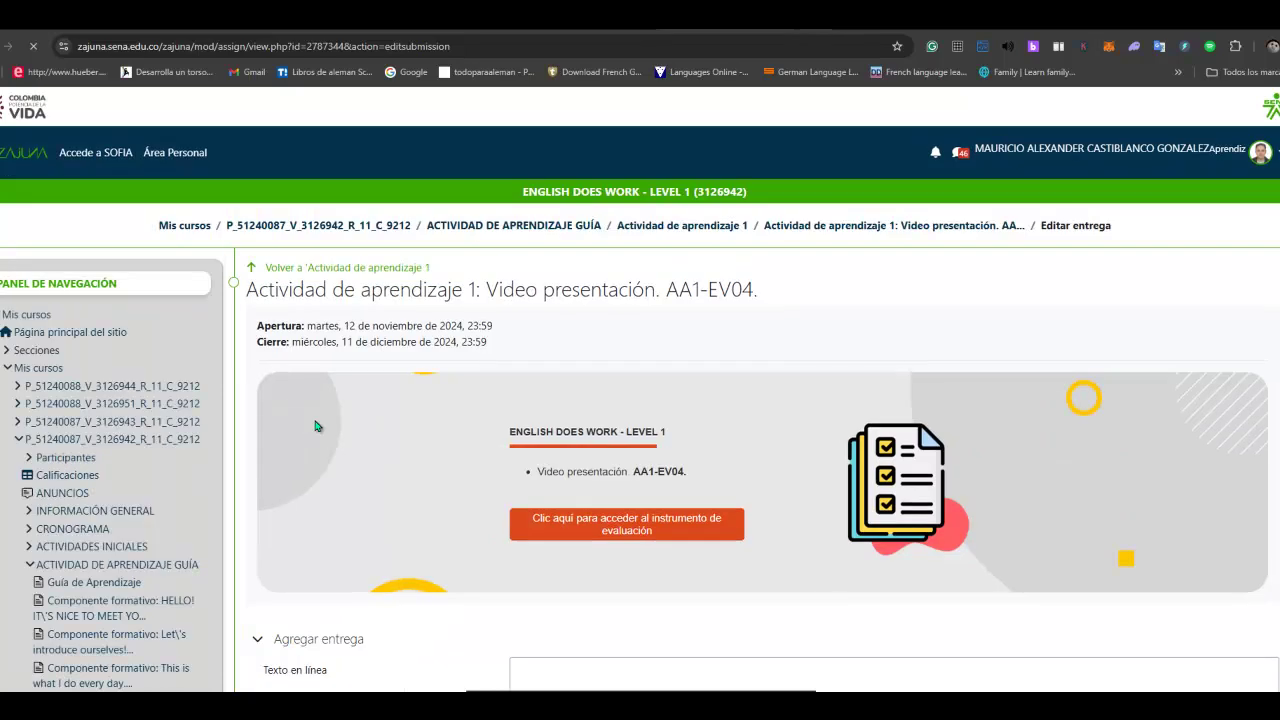
{"action": "scroll", "coordinate": [750, 422], "scroll_direction": "down", "scroll_amount": 3}
{"action": "scroll", "coordinate": [750, 422], "scroll_direction": "down", "scroll_amount": 2}
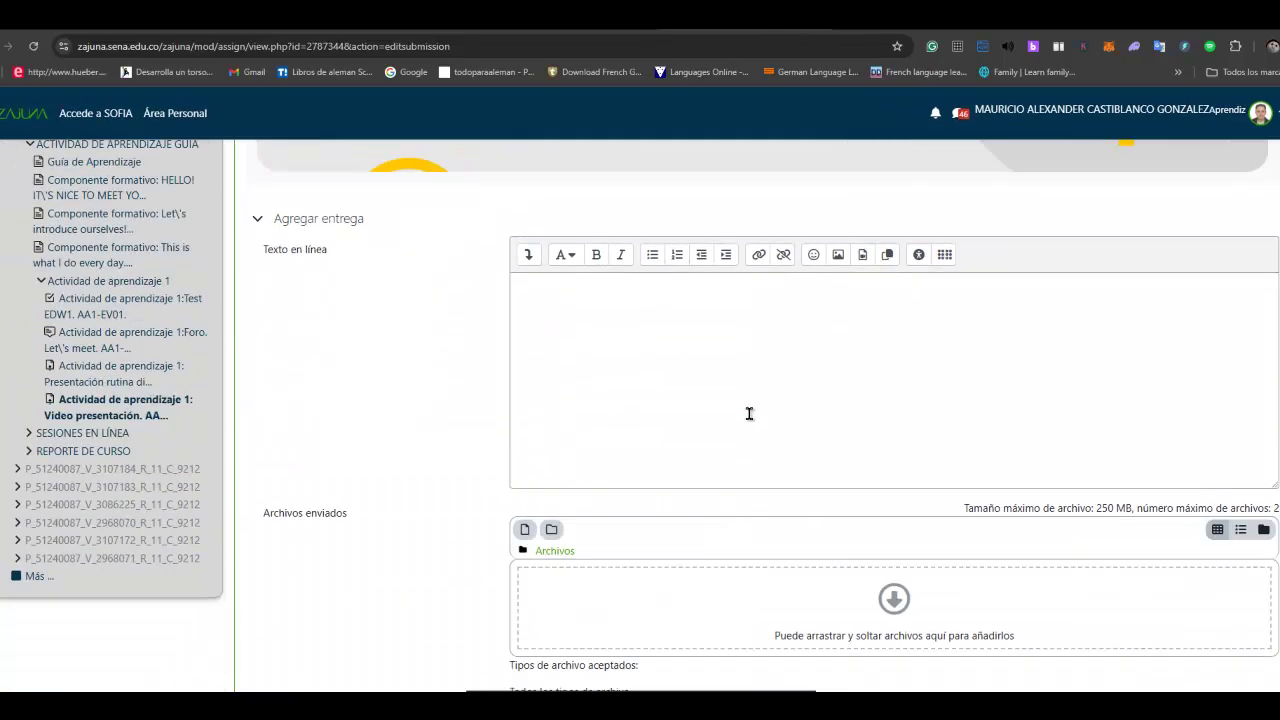
{"action": "left_click", "coordinate": [580, 310]}
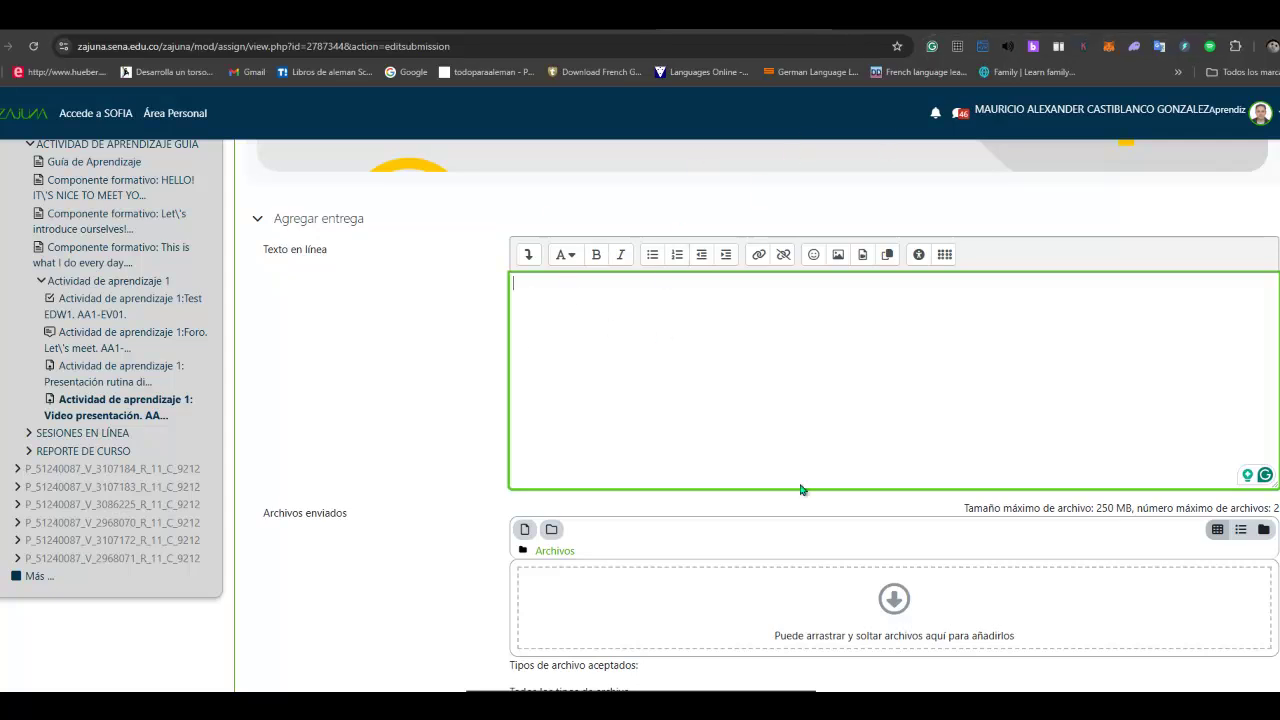
{"action": "scroll", "coordinate": [720, 432], "scroll_direction": "down", "scroll_amount": 2}
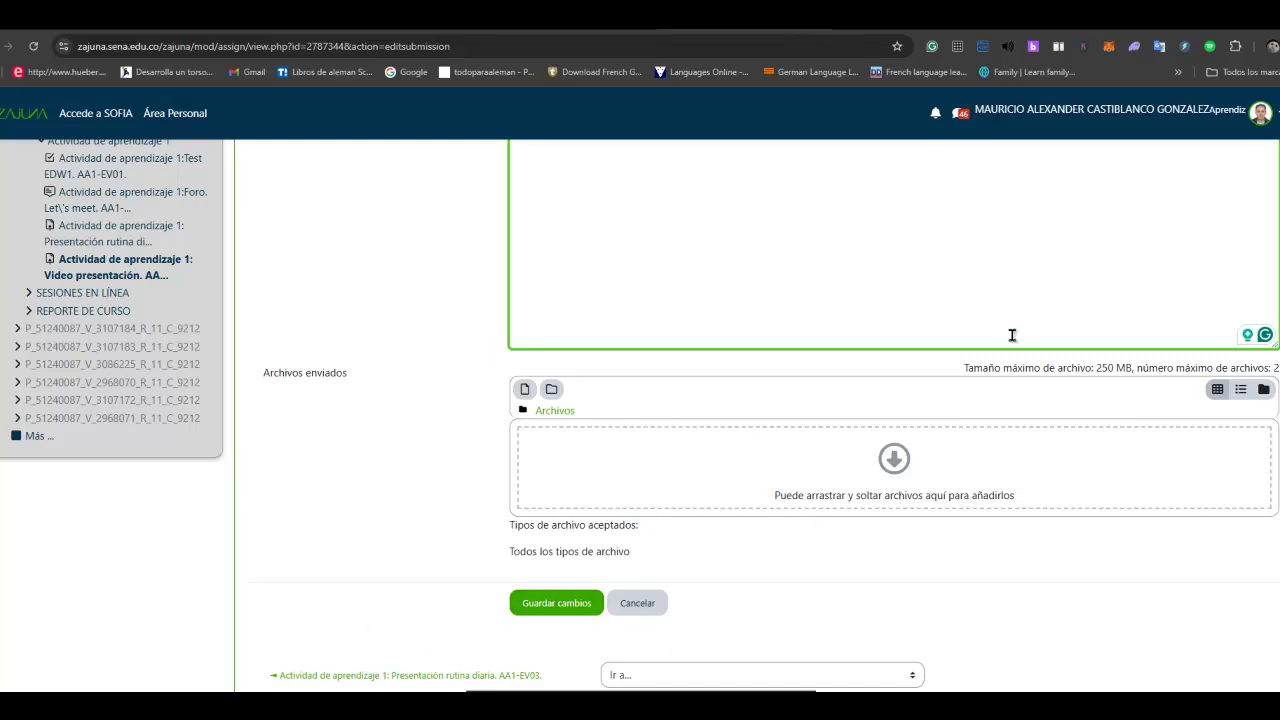
{"action": "left_click_drag", "start_coordinate": [1096, 368], "coordinate": [1181, 362]}
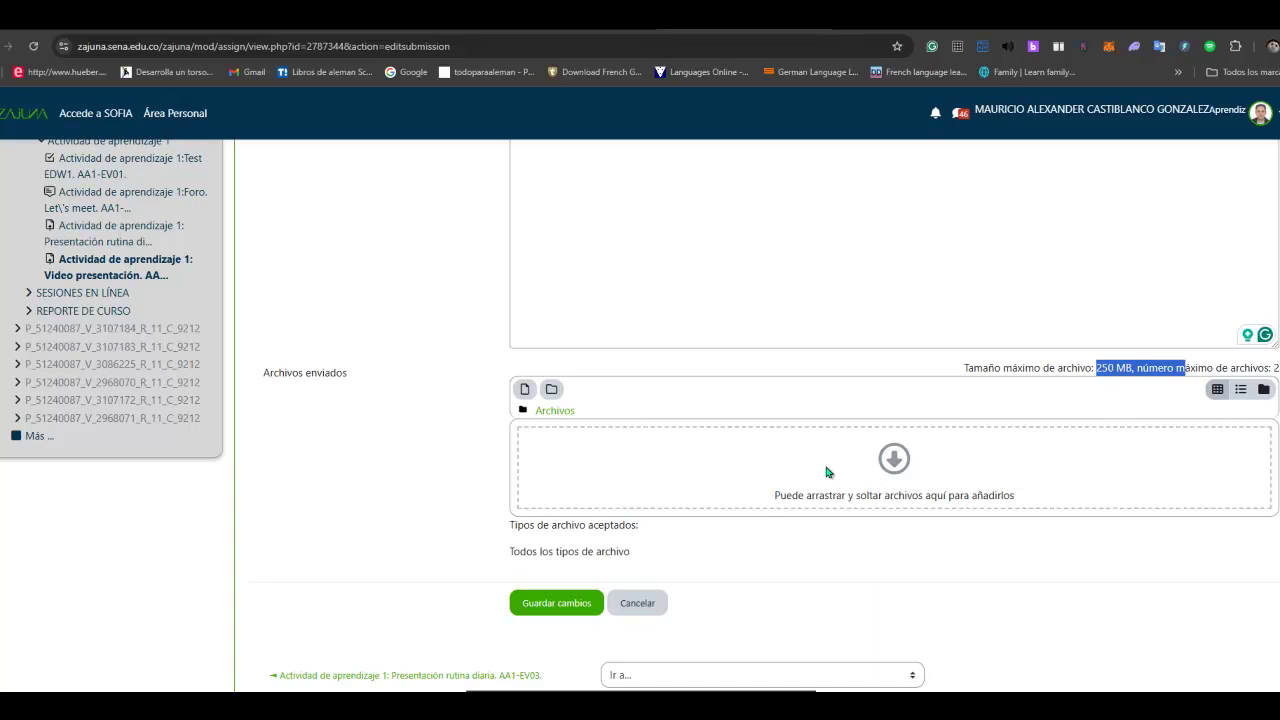
Return to the course page, open Test EDW1. AA1-EV01 and start an attempt.
{"action": "scroll", "coordinate": [665, 480], "scroll_direction": "up", "scroll_amount": 10}
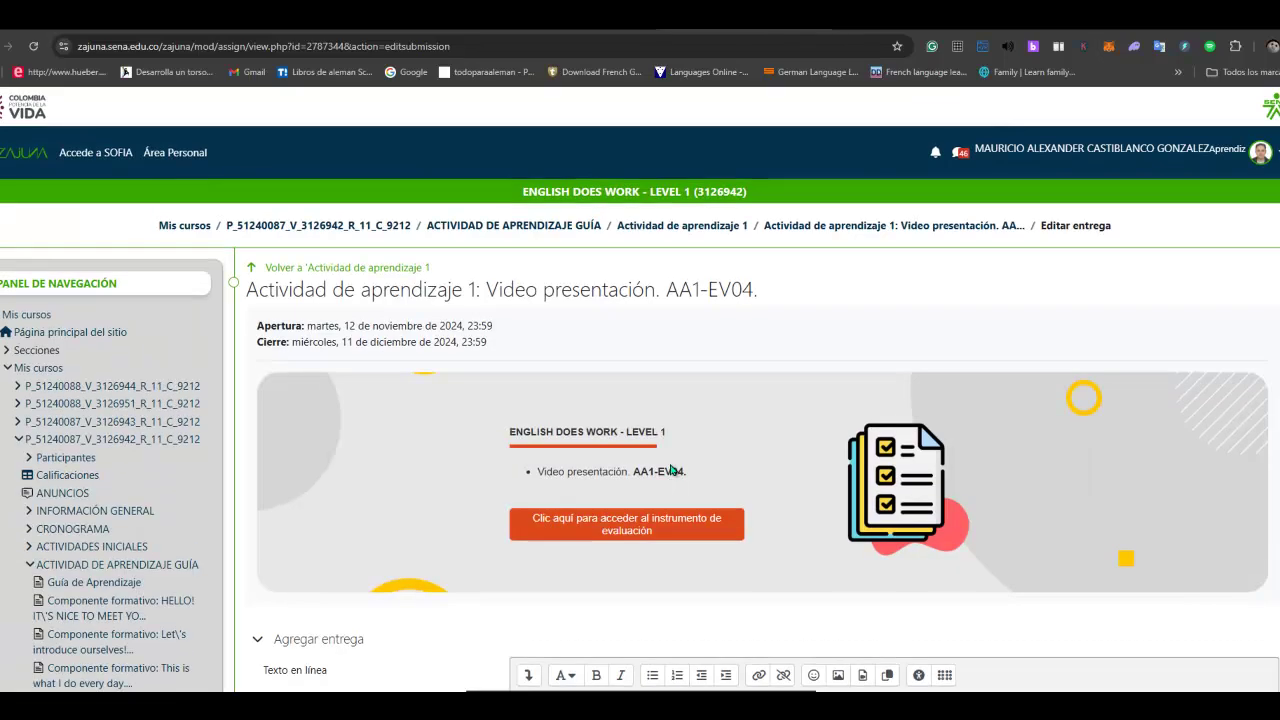
{"action": "left_click", "coordinate": [537, 226]}
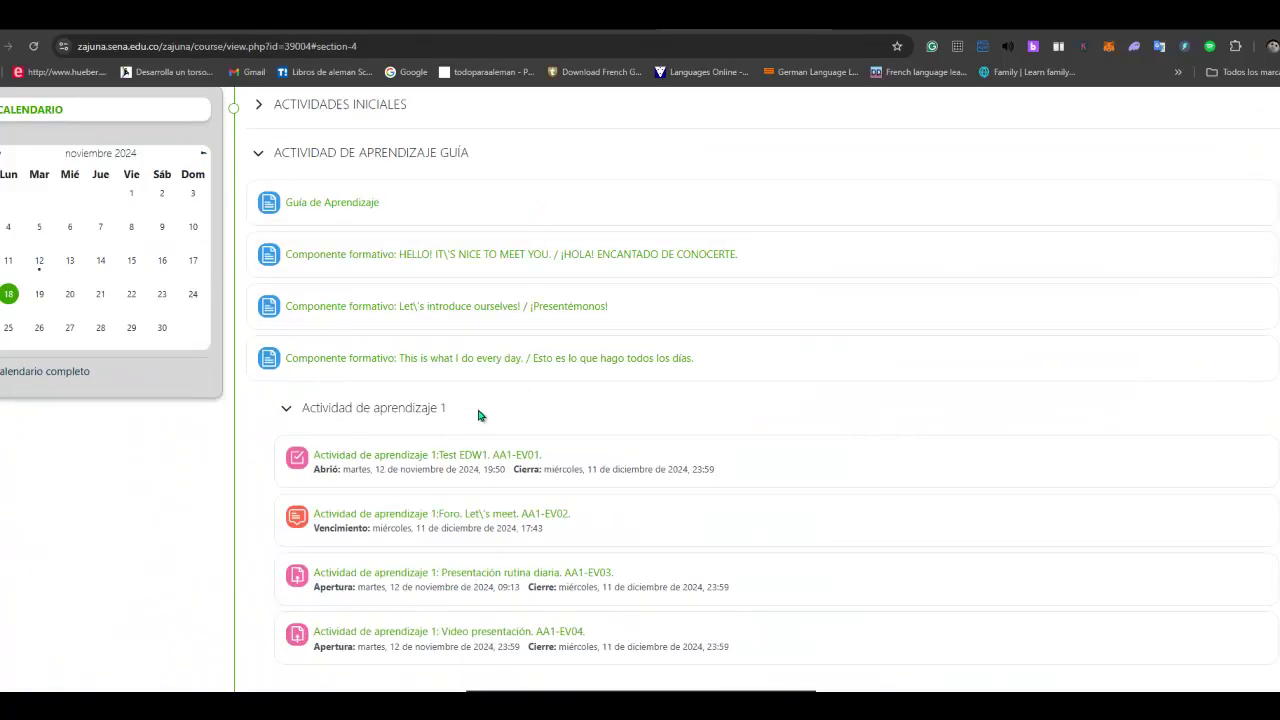
{"action": "left_click", "coordinate": [446, 458]}
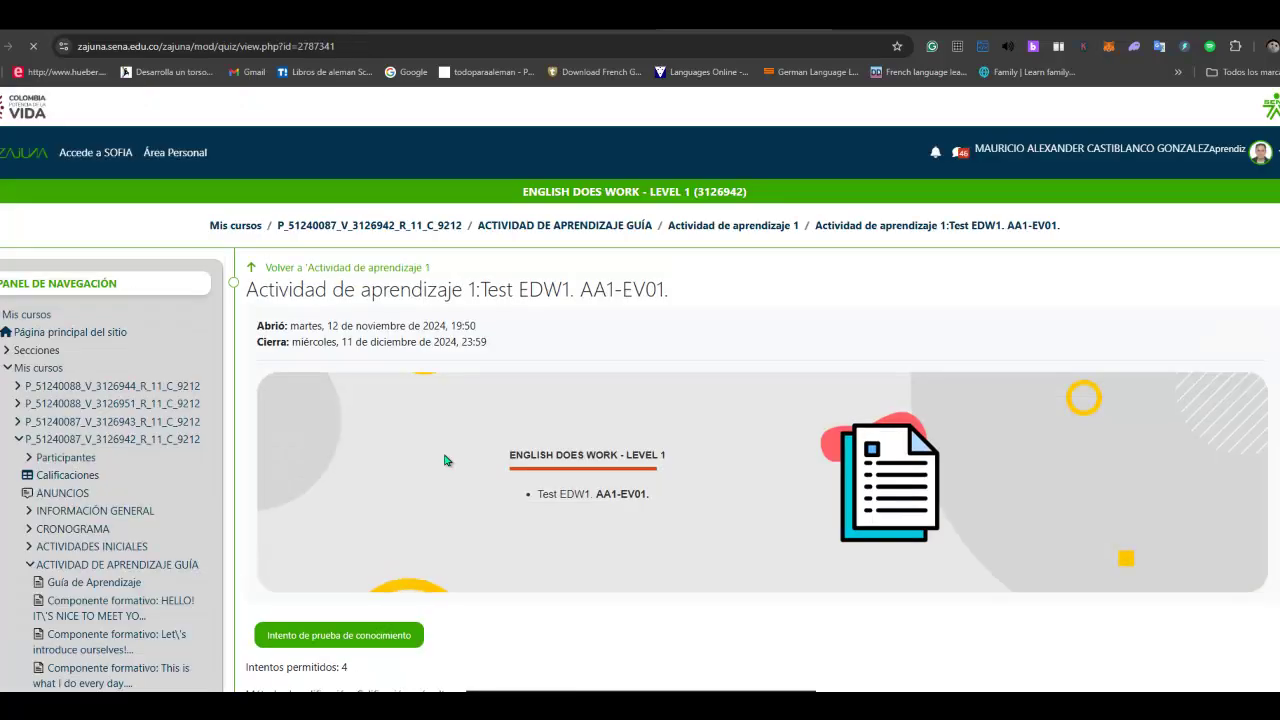
{"action": "scroll", "coordinate": [535, 434], "scroll_direction": "down", "scroll_amount": 2}
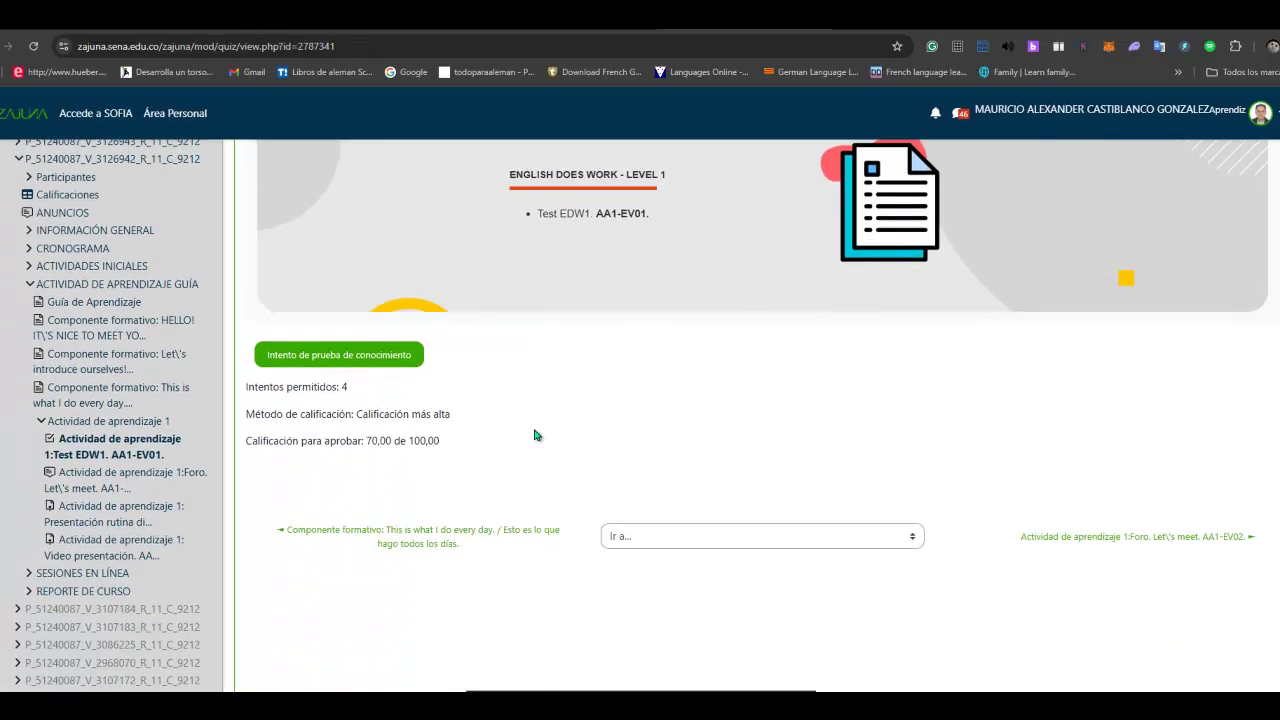
{"action": "left_click", "coordinate": [328, 364]}
{"action": "left_click", "coordinate": [328, 364]}
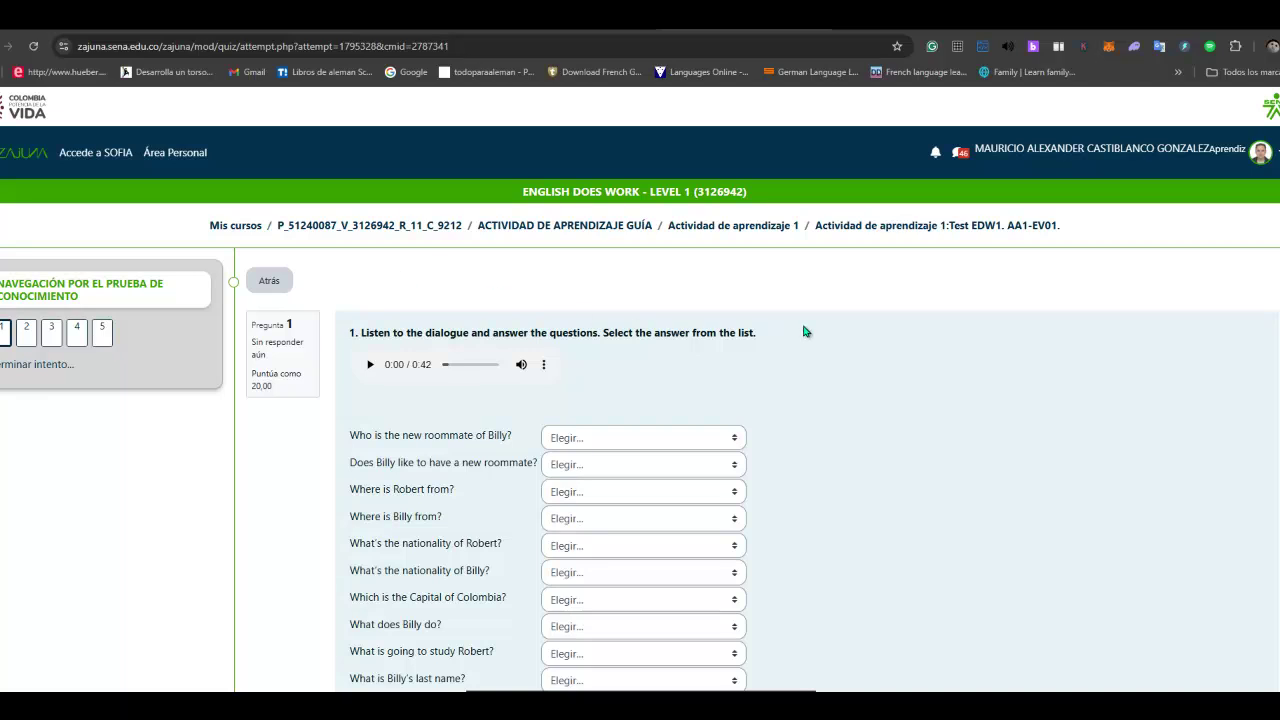
Play the start of question 1's dialogue audio and examine the first two items and their answer options.
{"action": "scroll", "coordinate": [805, 331], "scroll_direction": "down", "scroll_amount": 1}
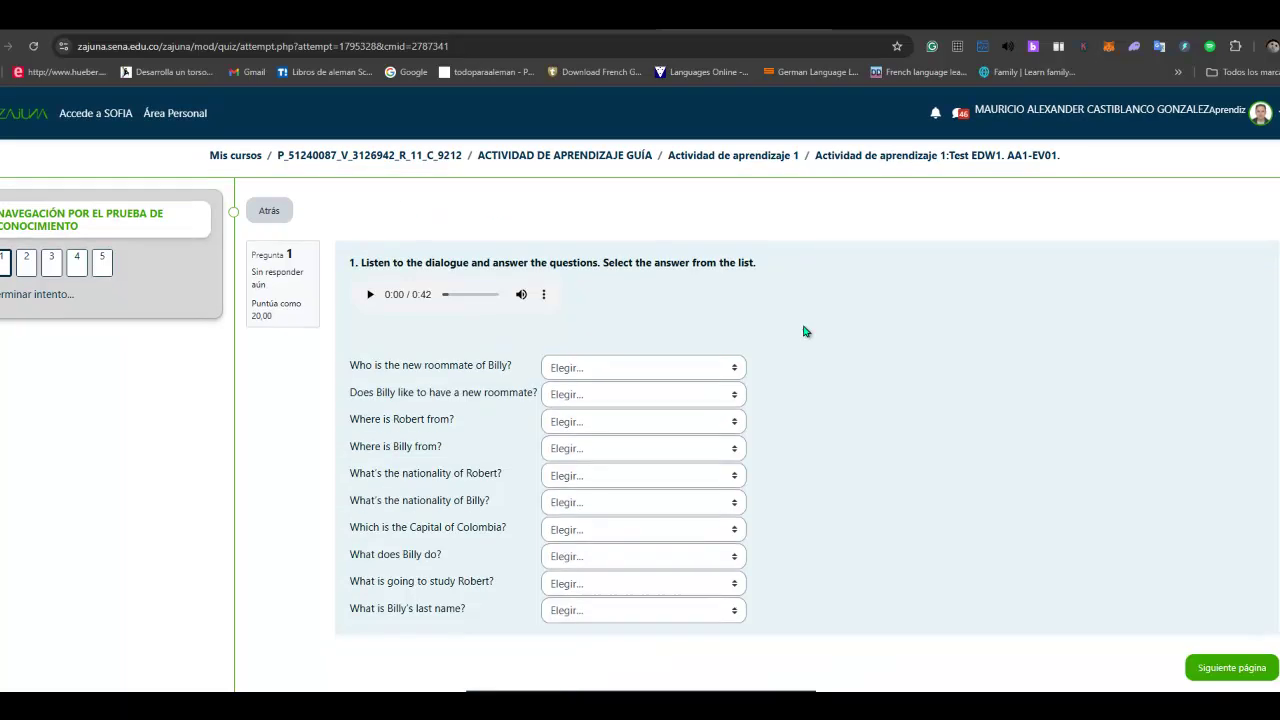
{"action": "left_click", "coordinate": [369, 298]}
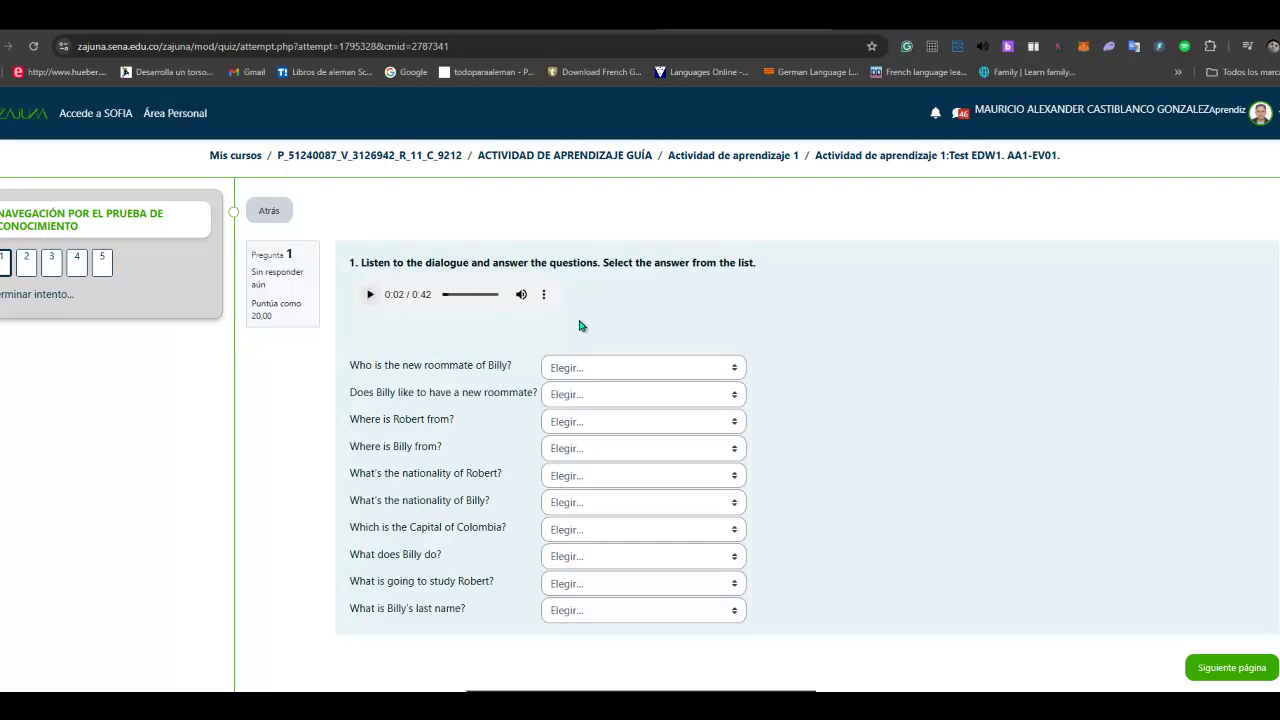
{"action": "left_click_drag", "start_coordinate": [350, 364], "coordinate": [510, 365]}
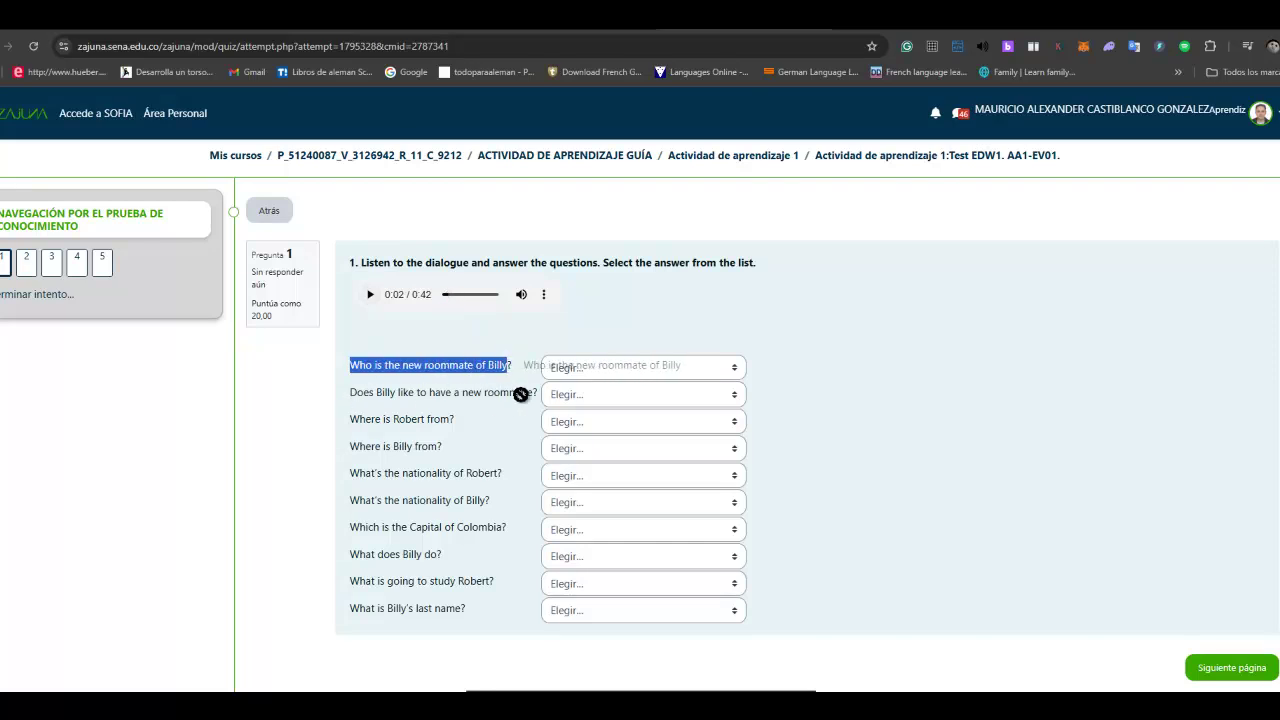
{"action": "left_click", "coordinate": [358, 410]}
{"action": "left_click_drag", "start_coordinate": [350, 392], "coordinate": [527, 393]}
{"action": "left_click", "coordinate": [733, 368]}
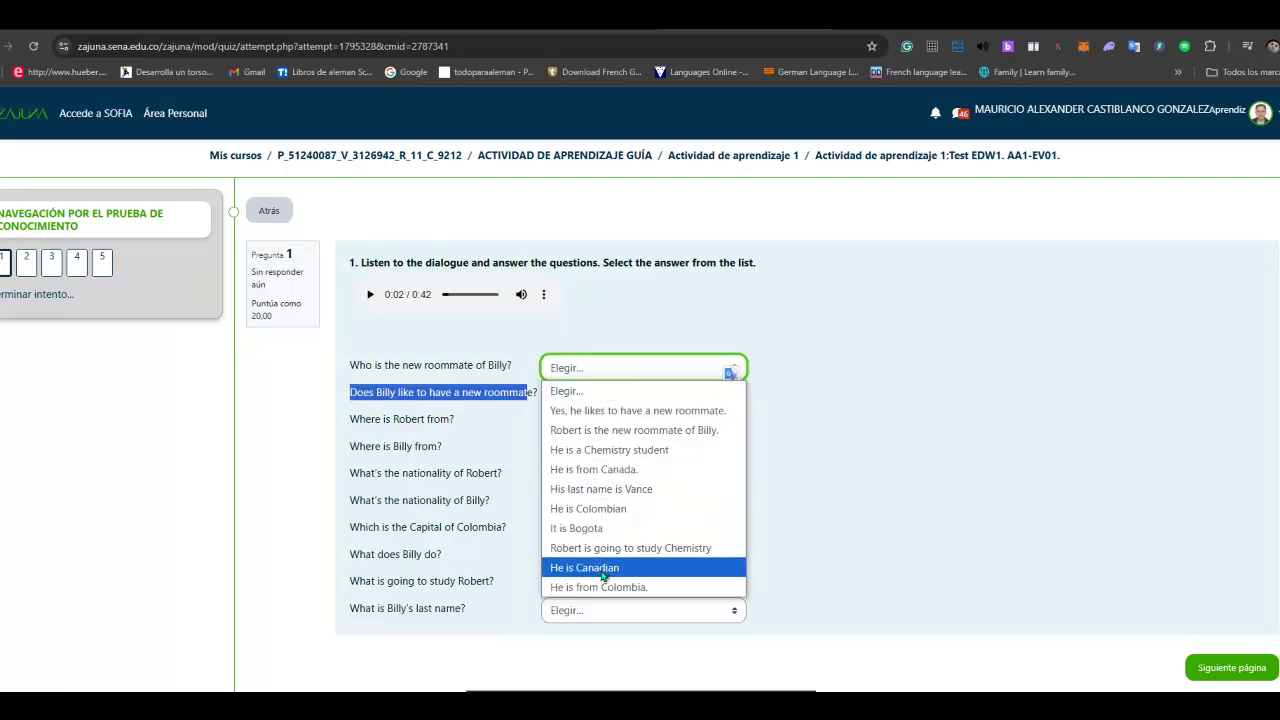
{"action": "left_click", "coordinate": [357, 366]}
{"action": "left_click_drag", "start_coordinate": [350, 365], "coordinate": [512, 366]}
{"action": "left_click", "coordinate": [735, 370]}
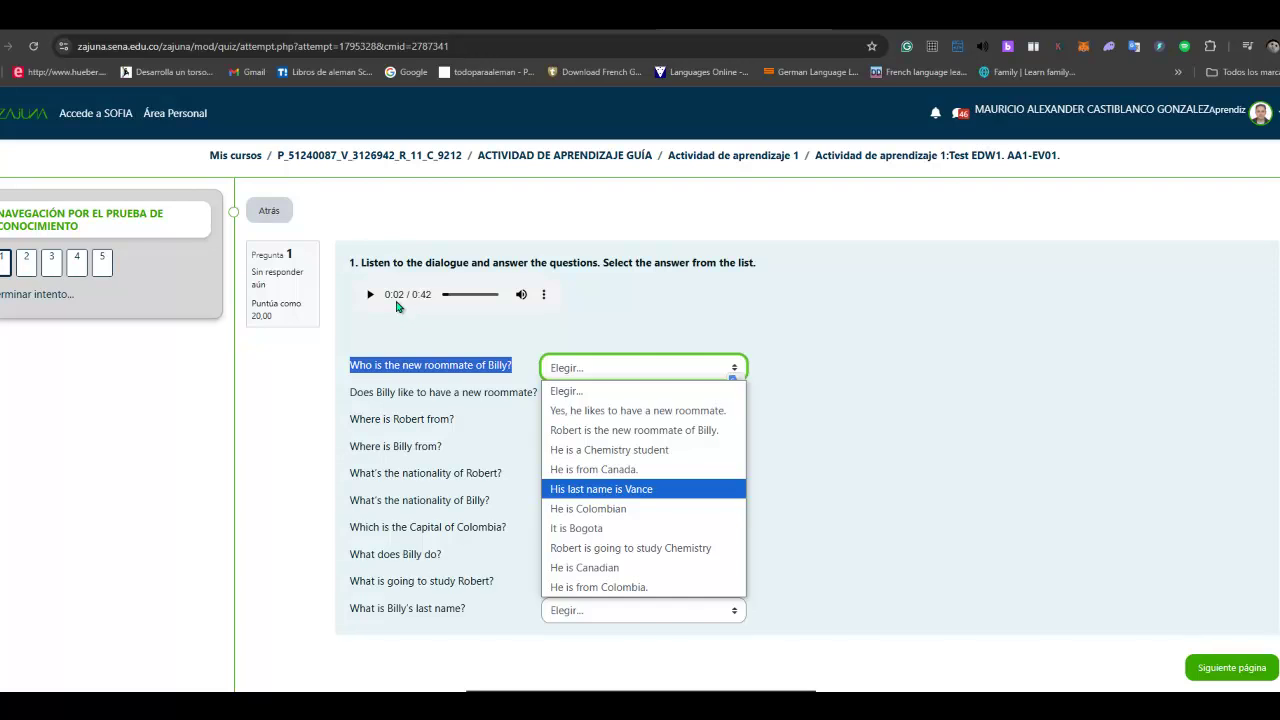
{"action": "key", "text": "Up"}
{"action": "key", "text": "Up"}
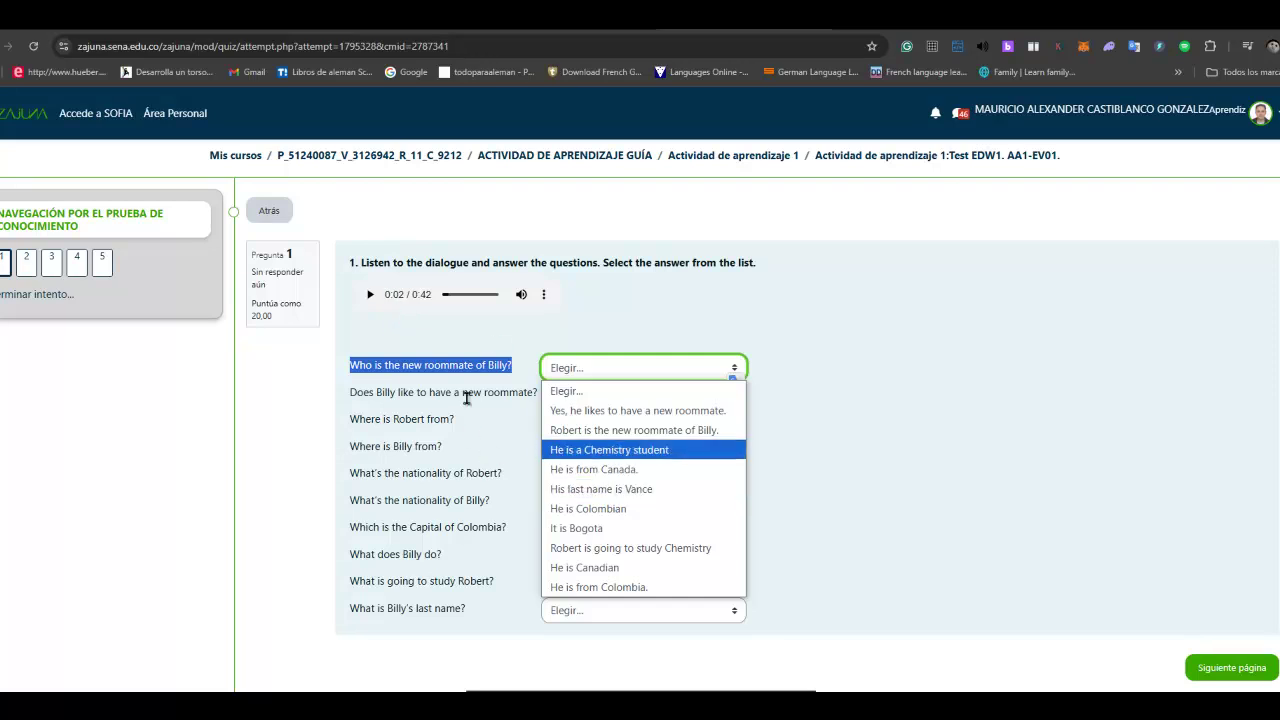
Check the answer lists of several question 1 items without choosing an answer.
{"action": "left_click", "coordinate": [417, 391]}
{"action": "left_click", "coordinate": [727, 402]}
{"action": "key", "text": "End"}
{"action": "key", "text": "Up"}
{"action": "key", "text": "Up"}
{"action": "key", "text": "Up"}
{"action": "key", "text": "Up"}
{"action": "key", "text": "Up"}
{"action": "key", "text": "Up"}
{"action": "key", "text": "Up"}
{"action": "key", "text": "Up"}
{"action": "key", "text": "Up"}
{"action": "left_click", "coordinate": [768, 384]}
{"action": "left_click", "coordinate": [733, 370]}
{"action": "left_click", "coordinate": [800, 430]}
{"action": "left_click", "coordinate": [733, 479]}
{"action": "left_click", "coordinate": [788, 427]}
{"action": "left_click", "coordinate": [735, 400]}
{"action": "left_click", "coordinate": [800, 480]}
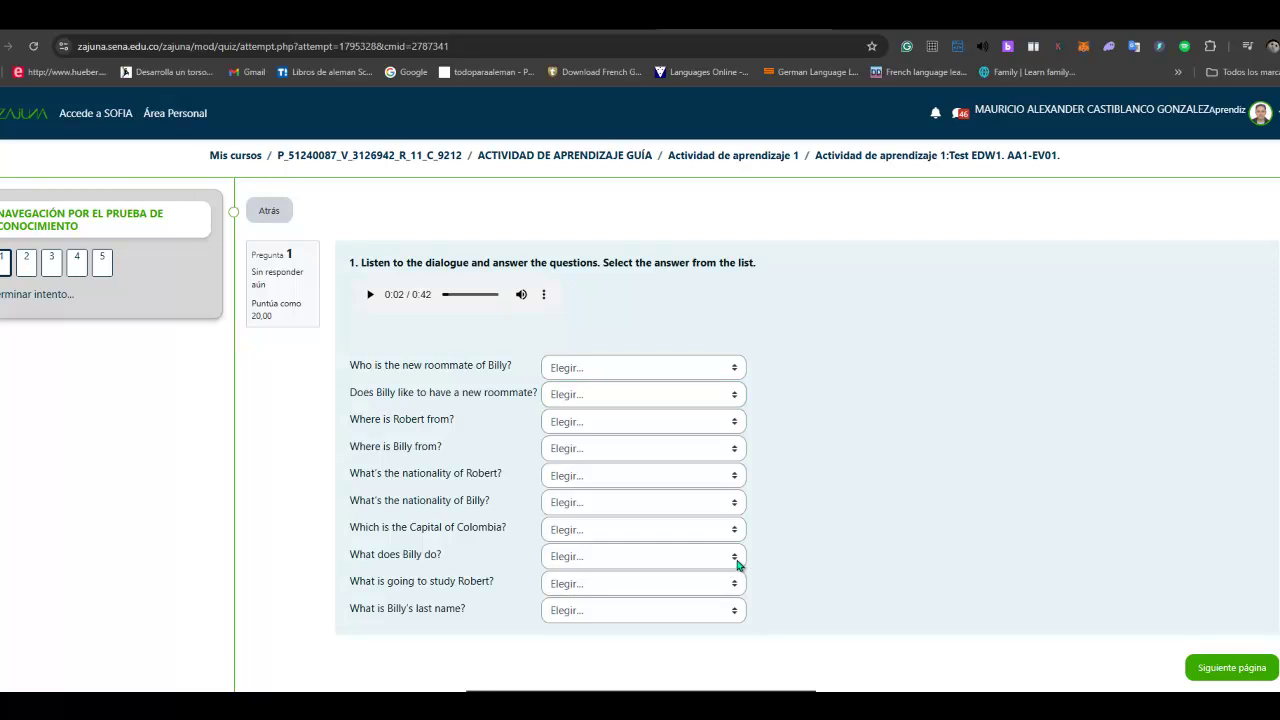
{"action": "left_click", "coordinate": [737, 560]}
{"action": "left_click", "coordinate": [829, 434]}
{"action": "left_click", "coordinate": [735, 368]}
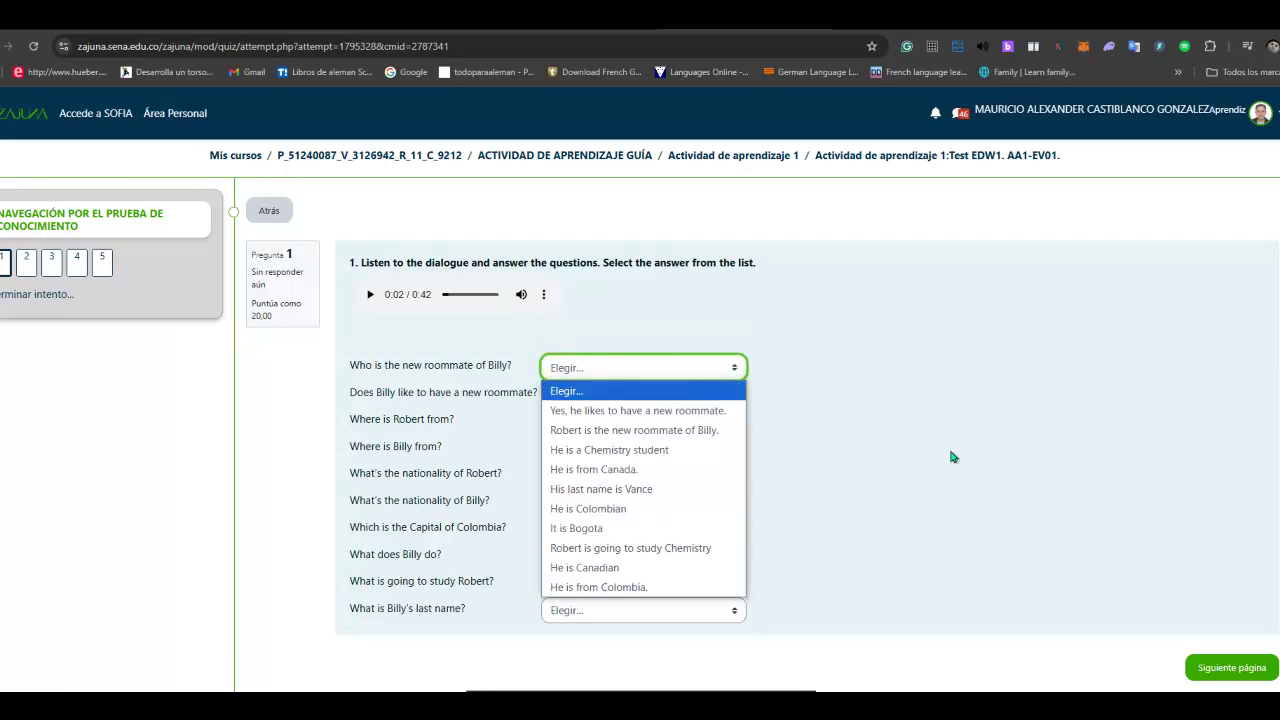
{"action": "left_click", "coordinate": [712, 392]}
{"action": "left_click", "coordinate": [797, 391]}
{"action": "left_click", "coordinate": [742, 400]}
{"action": "left_click", "coordinate": [810, 399]}
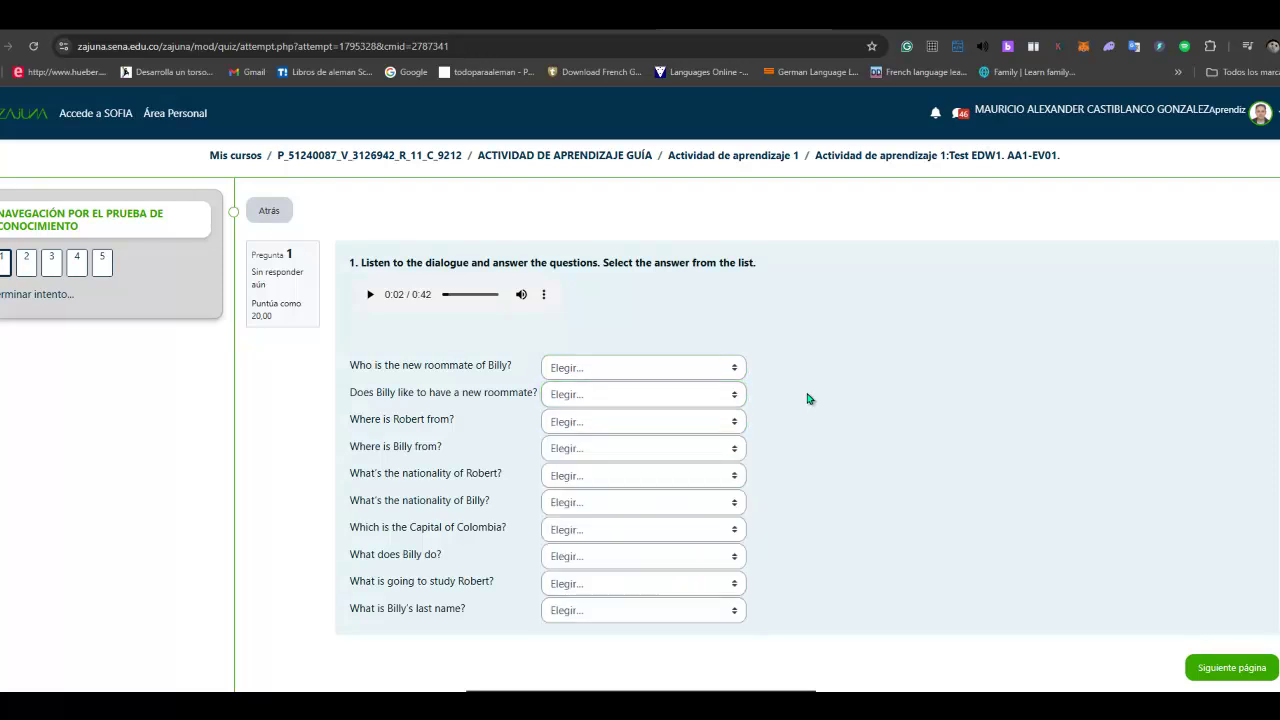
Answer question 1's first two items with "Yes, he likes to have a new roommate." and "He is a Chemistry student", and continue to question 2.
{"action": "left_click_drag", "start_coordinate": [346, 368], "coordinate": [528, 368]}
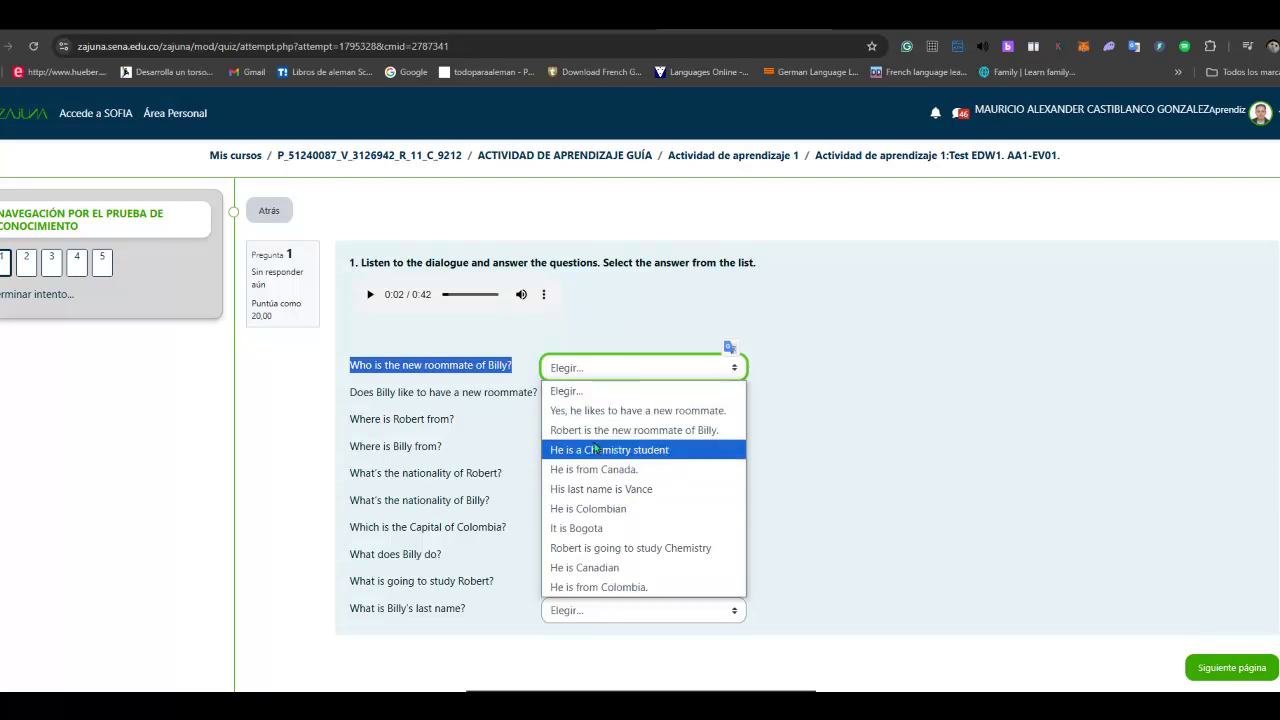
{"action": "left_click", "coordinate": [592, 410]}
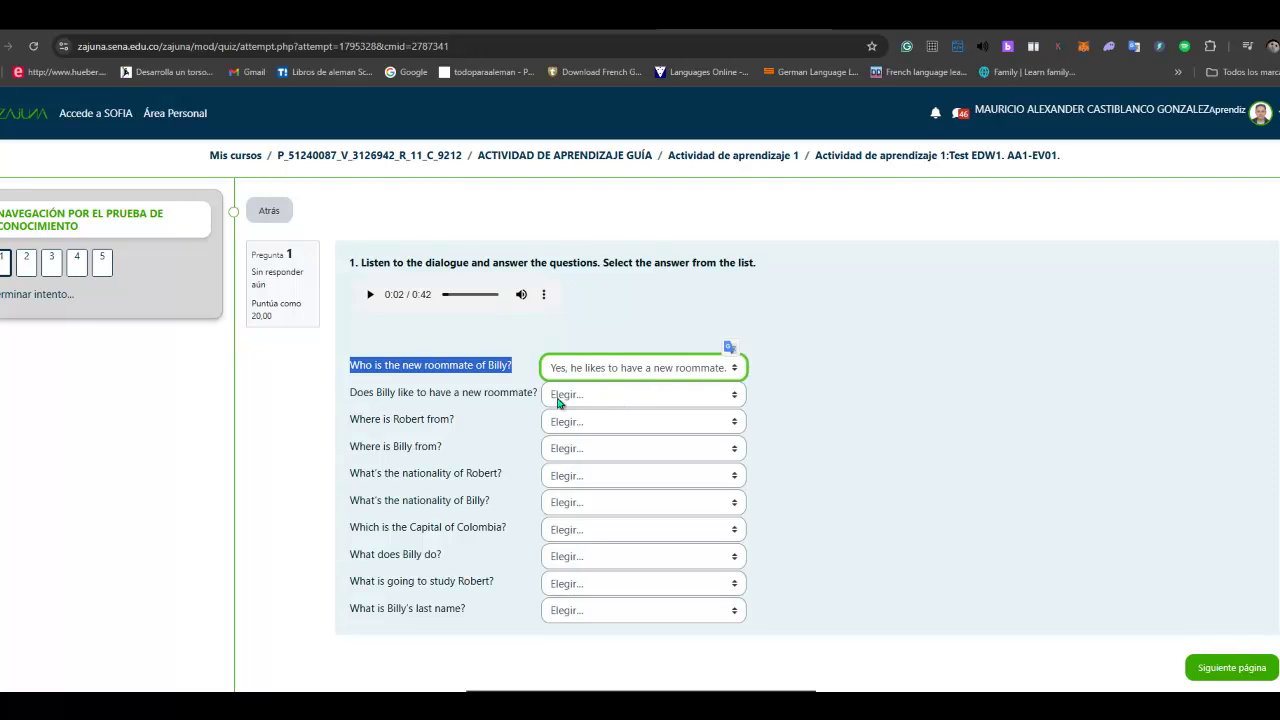
{"action": "left_click", "coordinate": [695, 404]}
{"action": "left_click", "coordinate": [662, 474]}
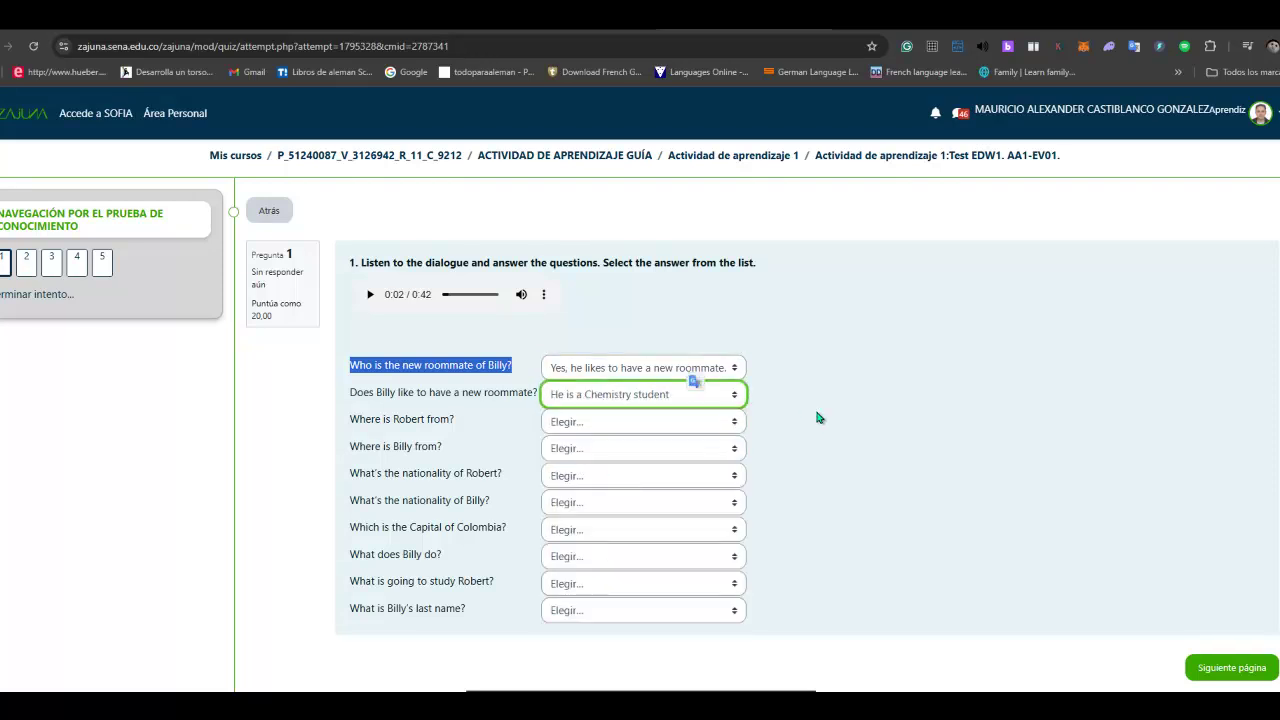
{"action": "scroll", "coordinate": [828, 418], "scroll_direction": "down", "scroll_amount": 2}
{"action": "scroll", "coordinate": [835, 420], "scroll_direction": "up", "scroll_amount": 2}
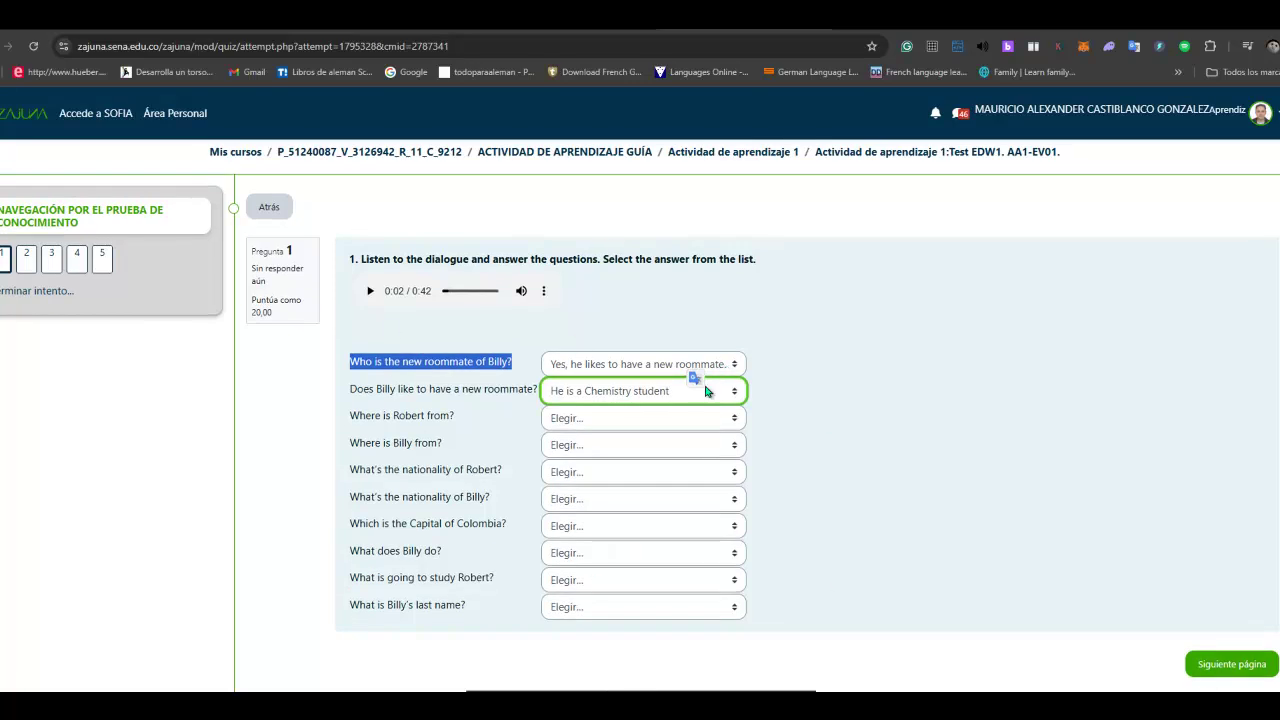
{"action": "left_click", "coordinate": [1224, 660]}
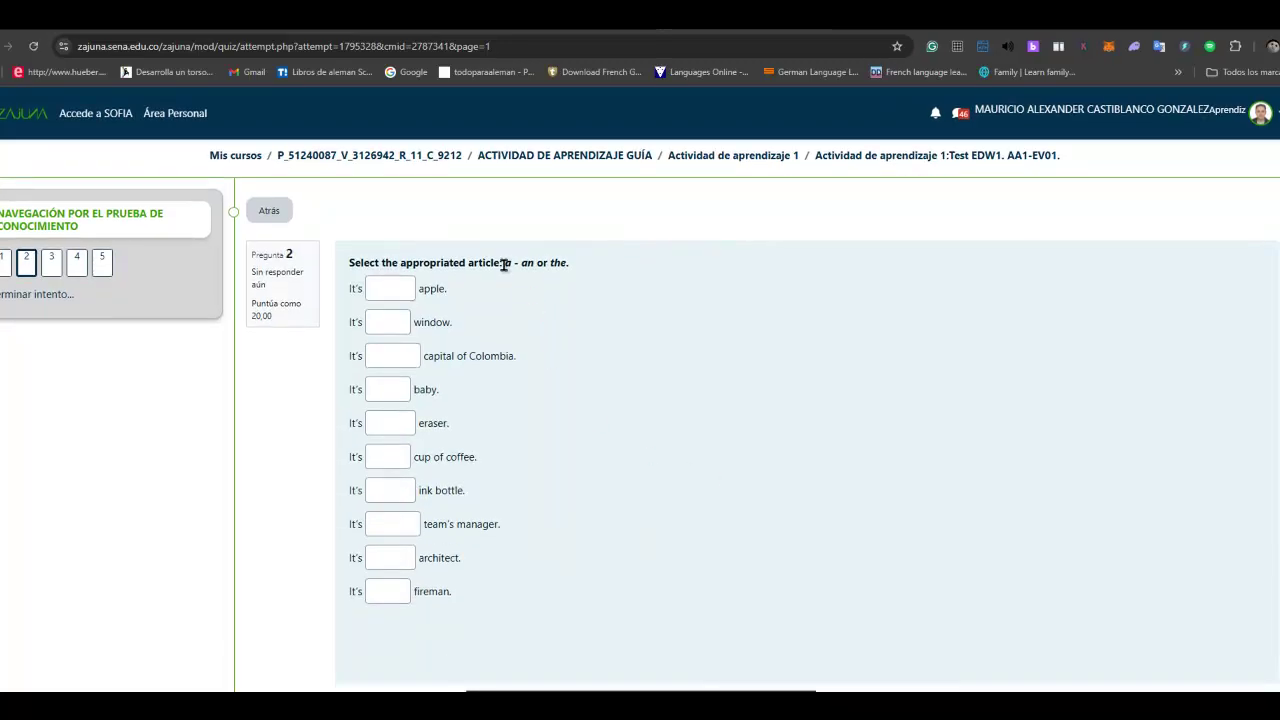
Fill question 2's first five article blanks with an, a, a, a and an, and continue to question 3.
{"action": "double_click", "coordinate": [505, 263]}
{"action": "double_click", "coordinate": [527, 263]}
{"action": "left_click", "coordinate": [386, 287]}
{"action": "type", "text": "an"}
{"action": "left_click", "coordinate": [386, 320]}
{"action": "type", "text": "a"}
{"action": "left_click", "coordinate": [388, 352]}
{"action": "type", "text": "a"}
{"action": "left_click", "coordinate": [391, 387]}
{"action": "type", "text": "a"}
{"action": "left_click", "coordinate": [390, 420]}
{"action": "type", "text": "a"}
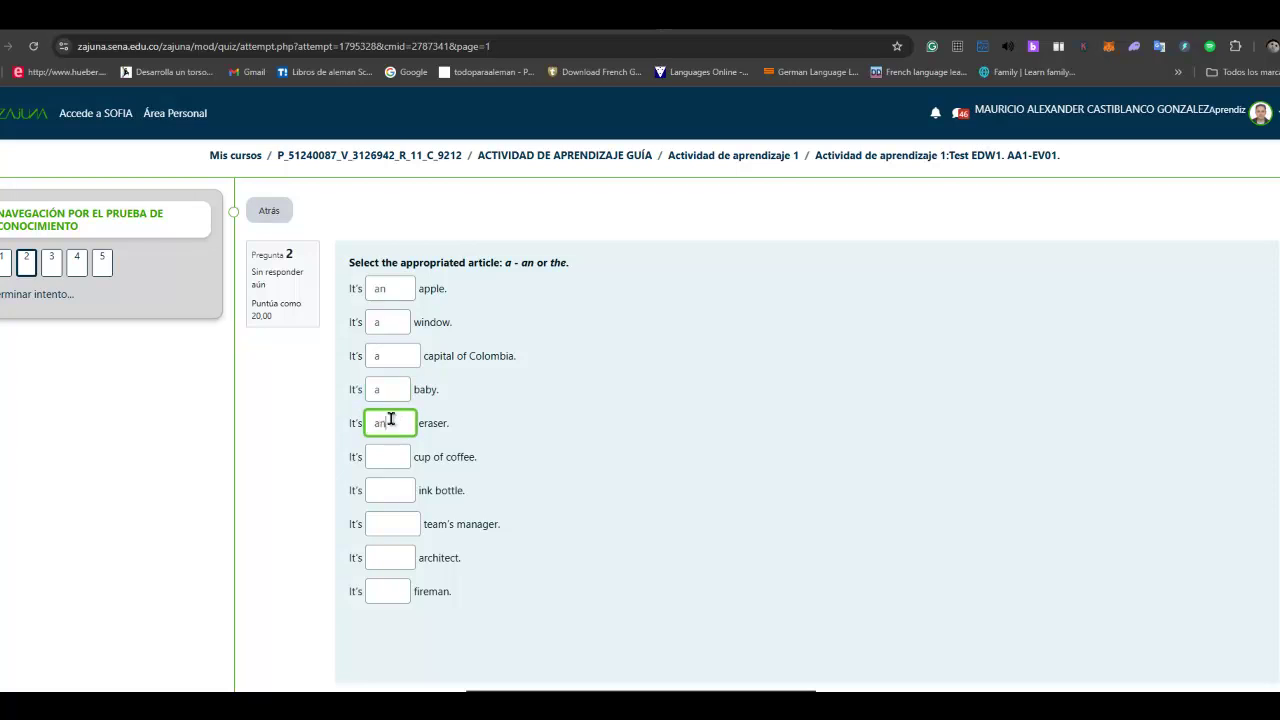
{"action": "left_click", "coordinate": [590, 358]}
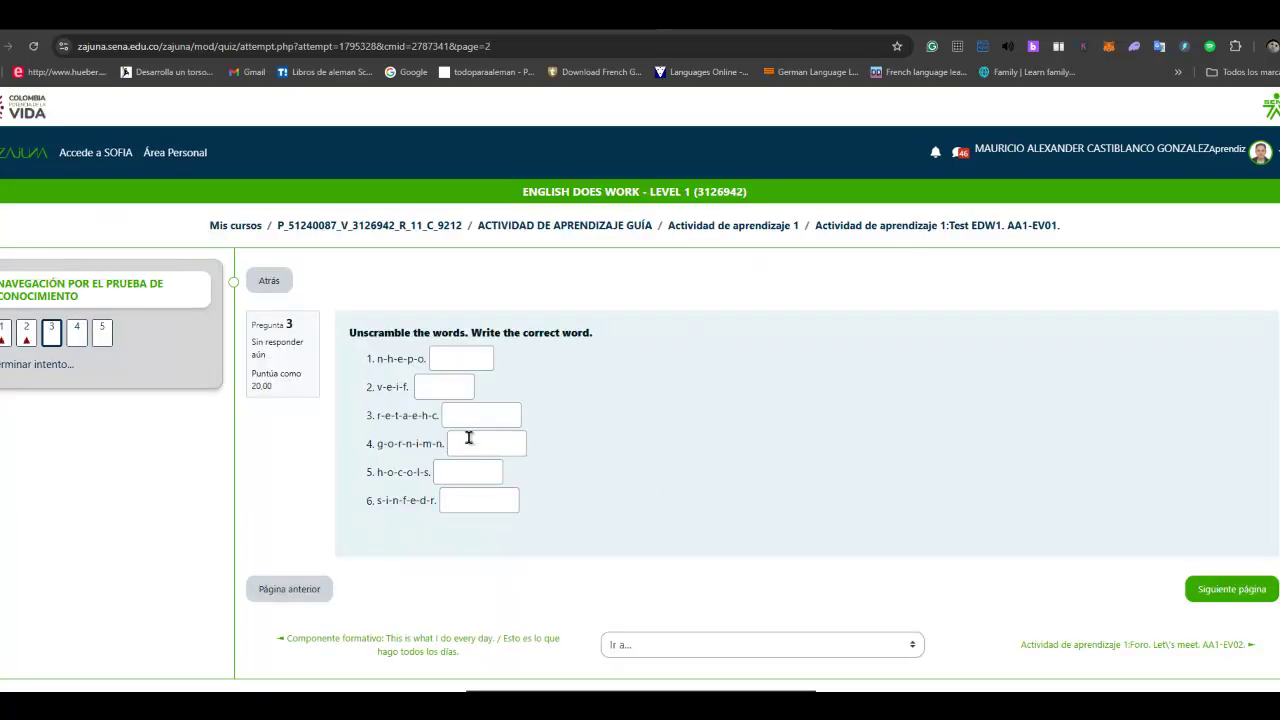
Enter "Phone." and "Five." for the first two scrambled words in question 3 and continue to question 4.
{"action": "left_click", "coordinate": [445, 356]}
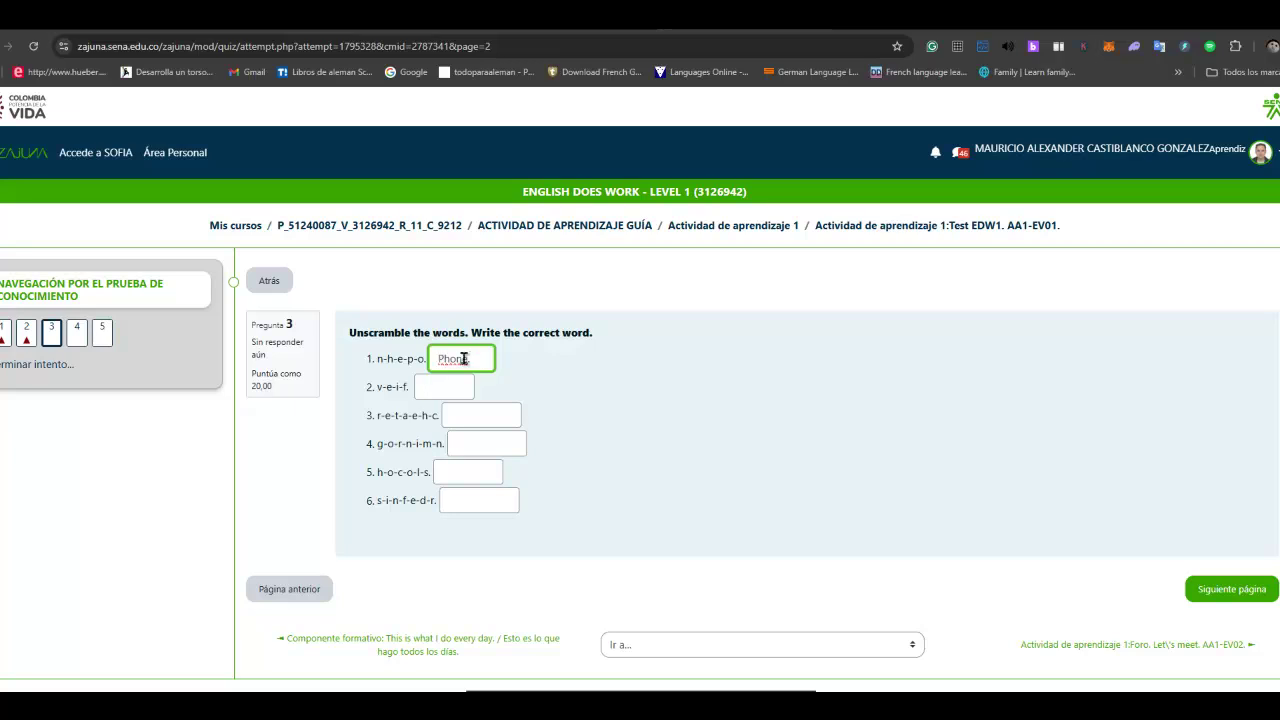
{"action": "mouse_move", "coordinate": [402, 359]}
{"action": "left_mouse_down"}
{"action": "mouse_move", "coordinate": [455, 365]}
{"action": "mouse_move", "coordinate": [429, 373]}
{"action": "mouse_move", "coordinate": [427, 360]}
{"action": "left_mouse_up"}
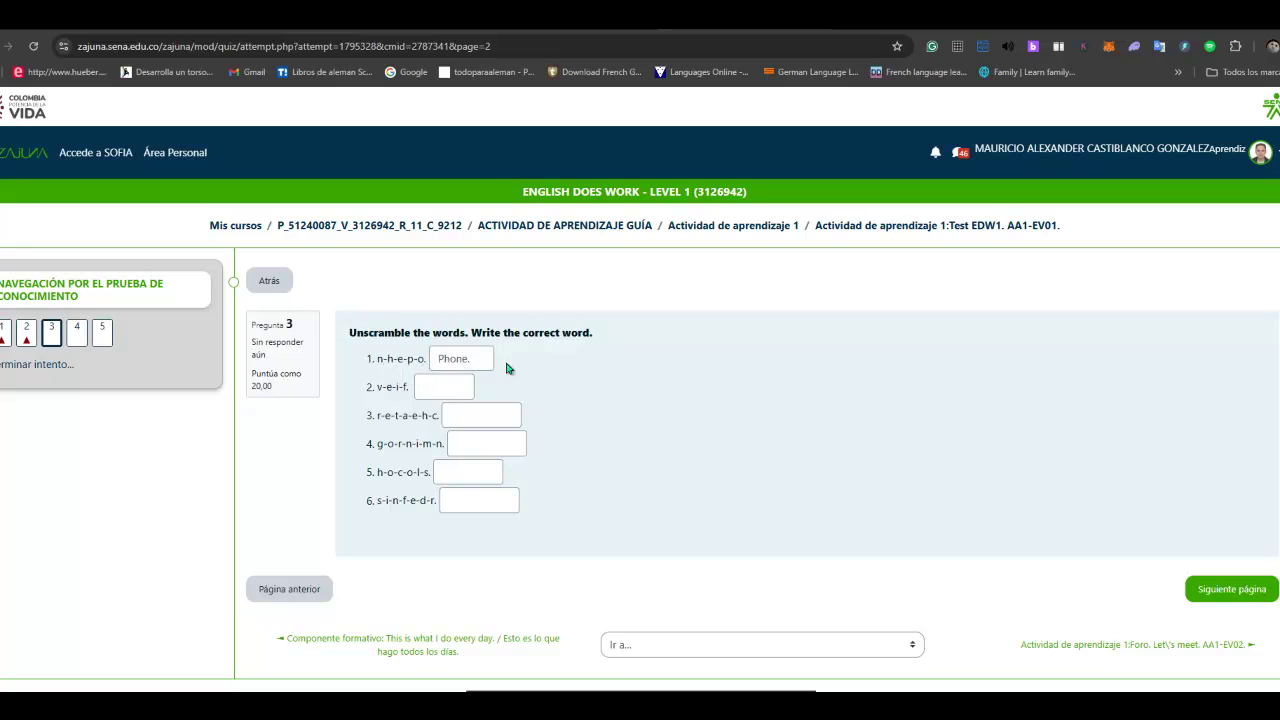
{"action": "left_click", "coordinate": [431, 385]}
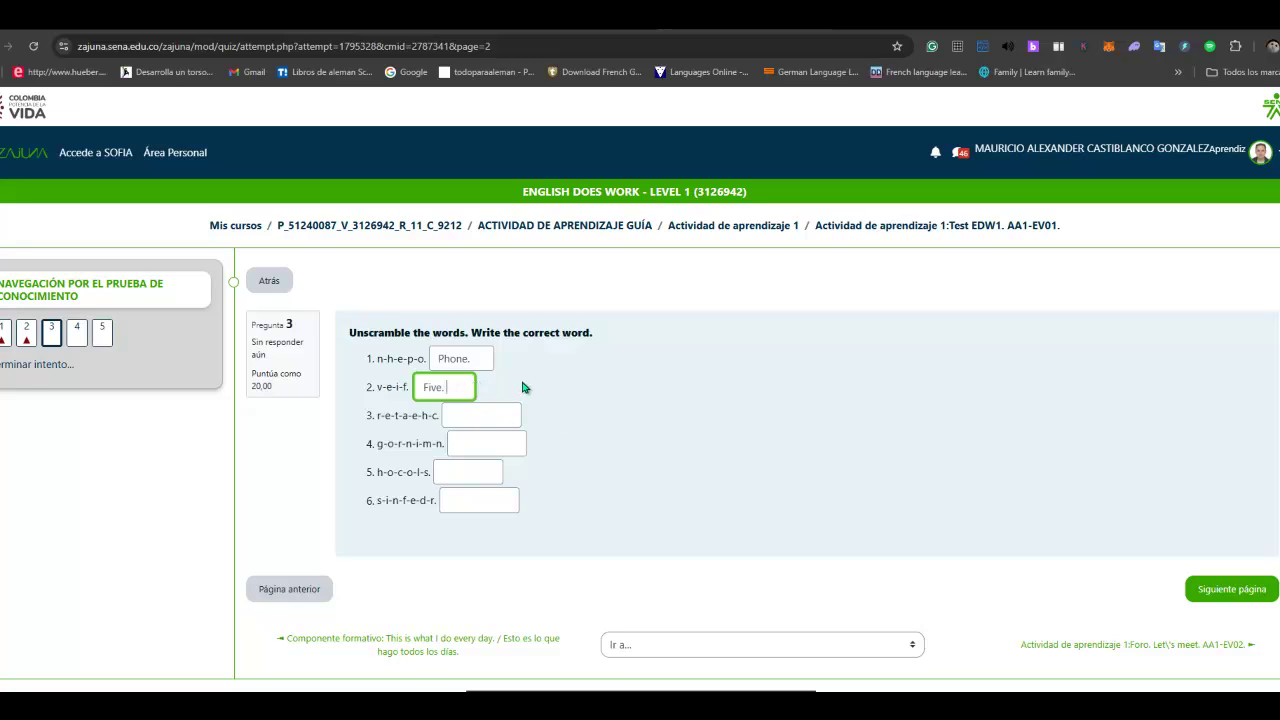
{"action": "left_click", "coordinate": [557, 384]}
{"action": "left_click", "coordinate": [1200, 592]}
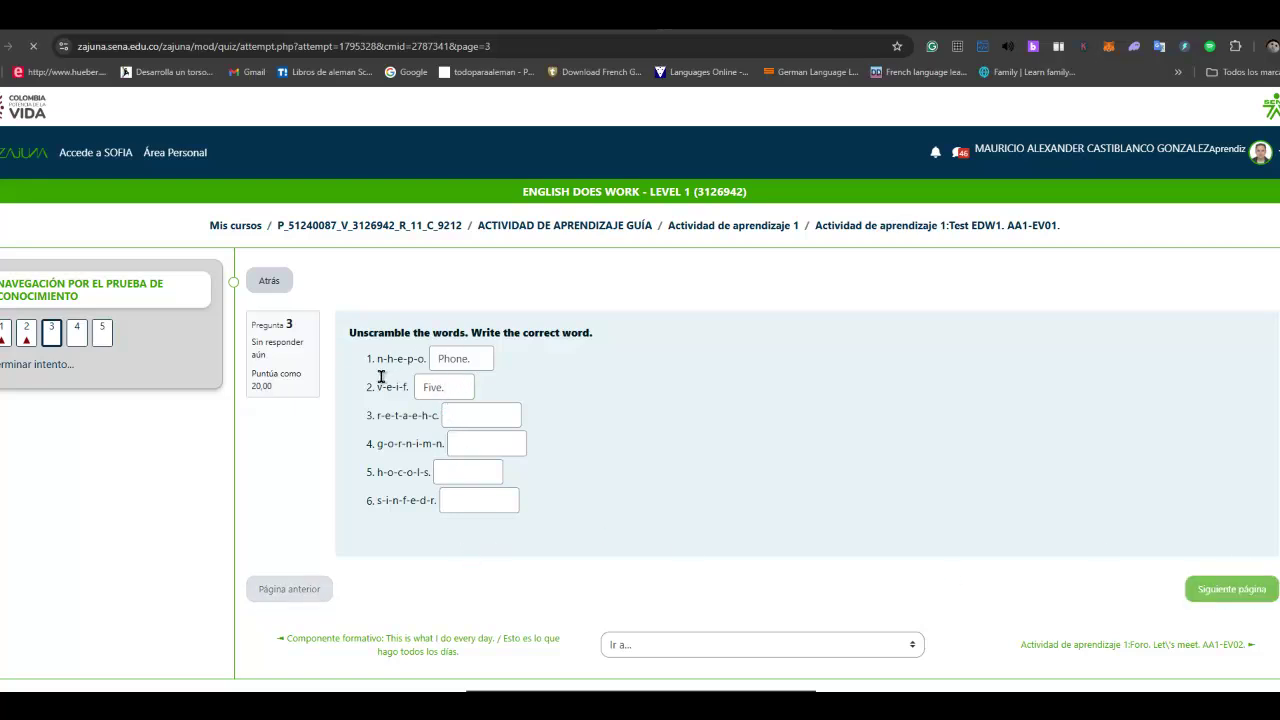
Review question 4's reading passage and the answer choices for "Rose is a girl. She is...", and continue to question 5.
{"action": "scroll", "coordinate": [850, 535], "scroll_direction": "down", "scroll_amount": 2}
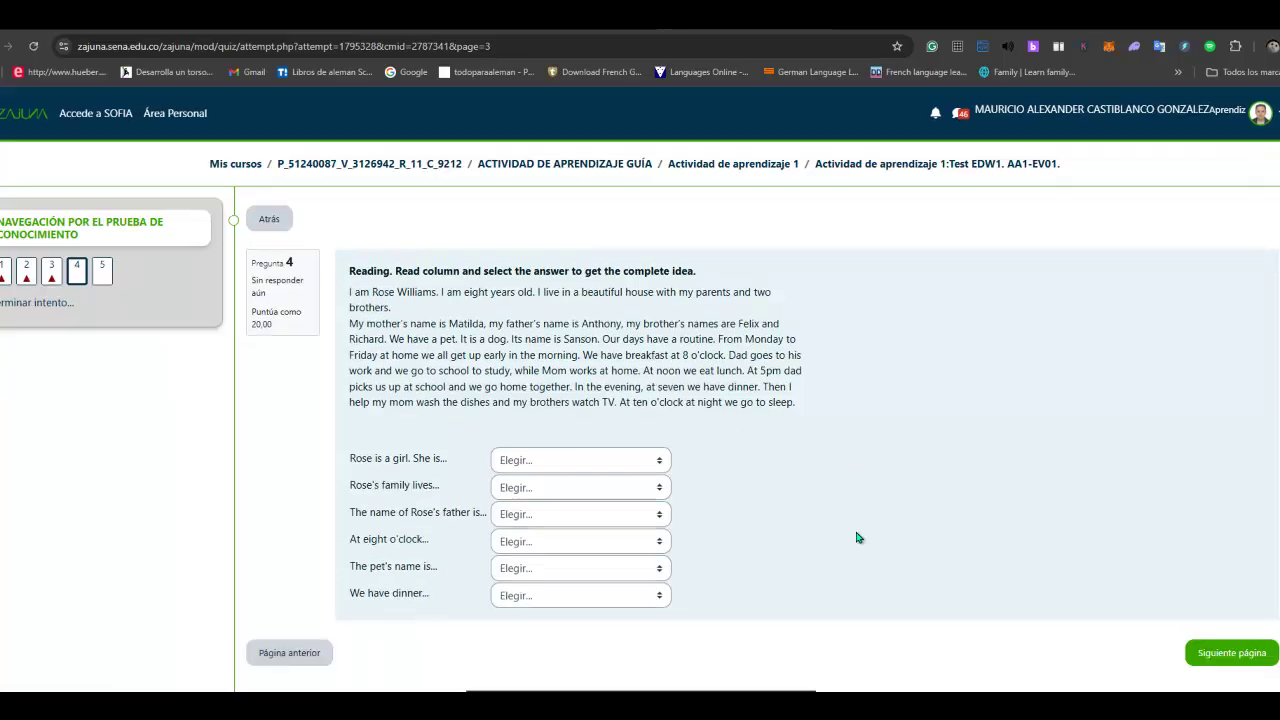
{"action": "scroll", "coordinate": [483, 321], "scroll_direction": "up", "scroll_amount": 2}
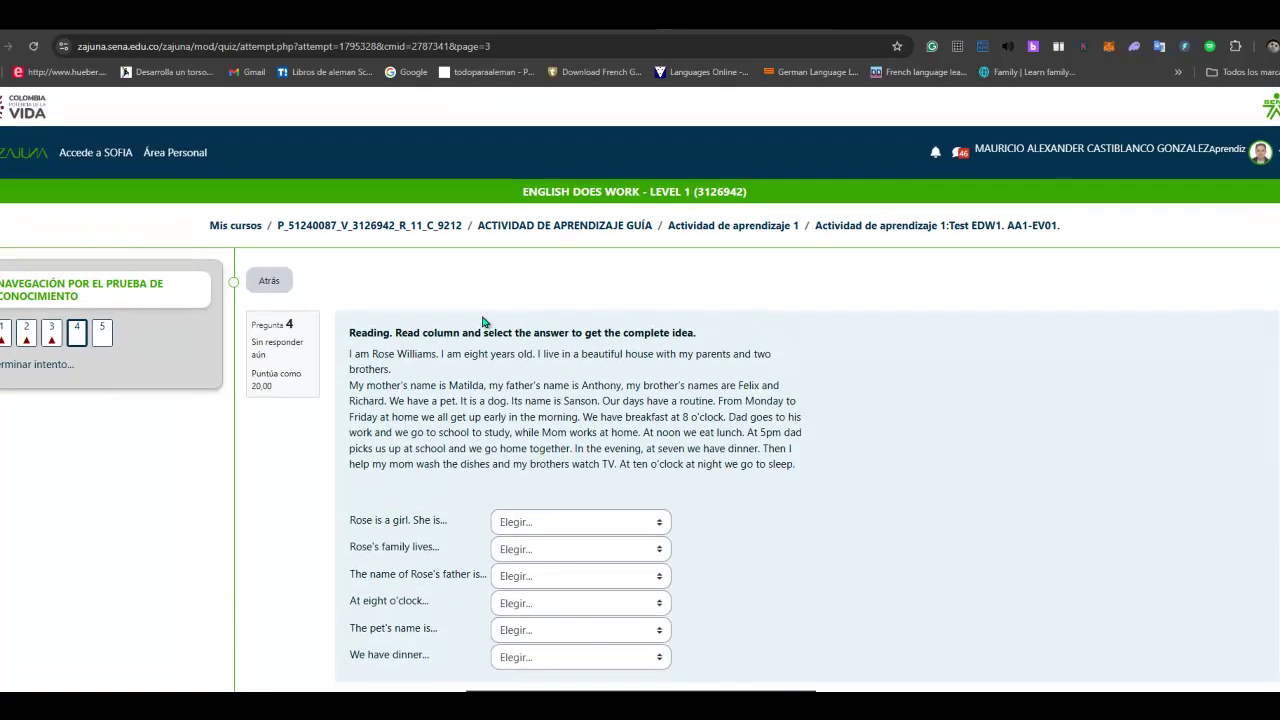
{"action": "scroll", "coordinate": [483, 321], "scroll_direction": "down", "scroll_amount": 1}
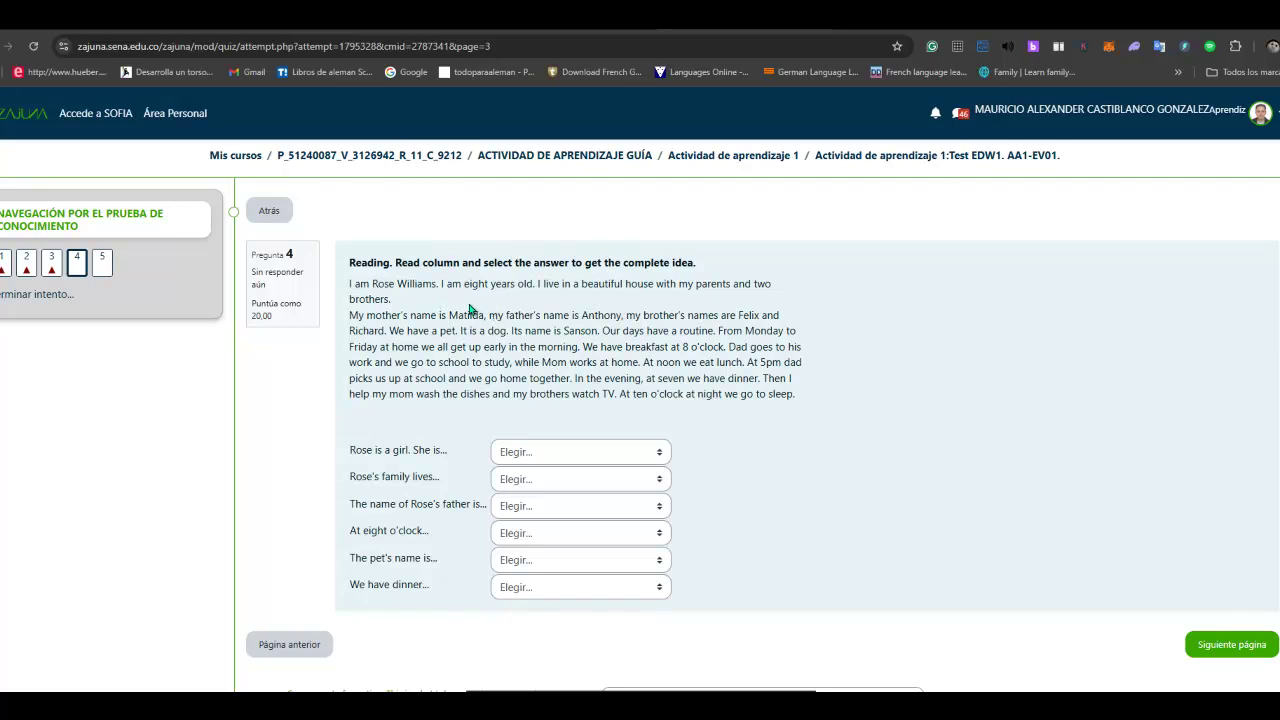
{"action": "left_click_drag", "start_coordinate": [350, 286], "coordinate": [757, 410]}
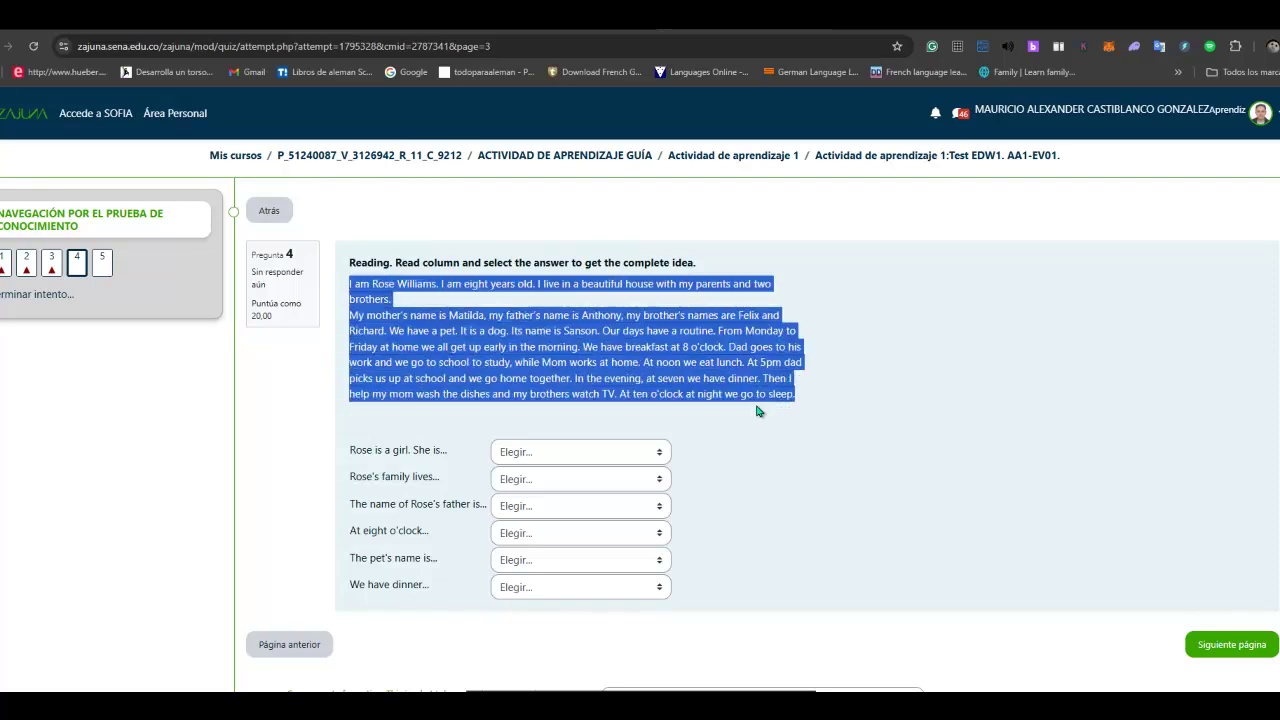
{"action": "left_click_drag", "start_coordinate": [392, 450], "coordinate": [446, 450]}
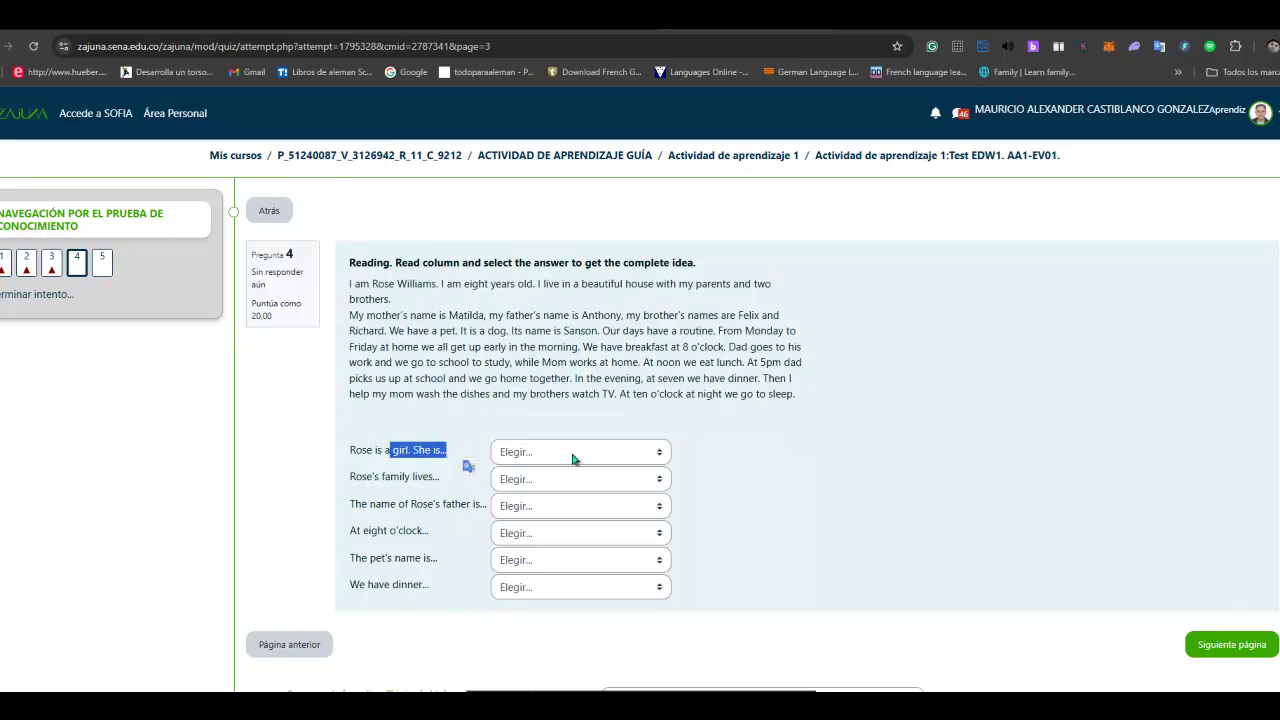
{"action": "left_click", "coordinate": [660, 454]}
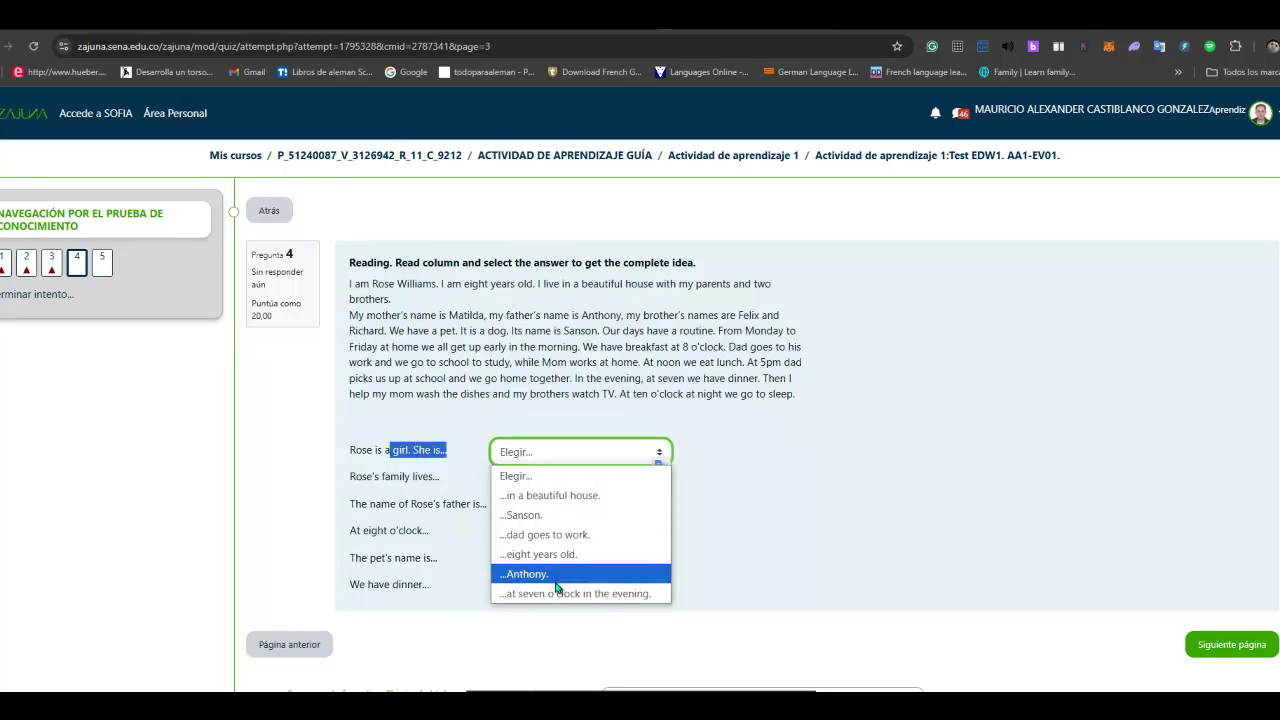
{"action": "left_click", "coordinate": [858, 460]}
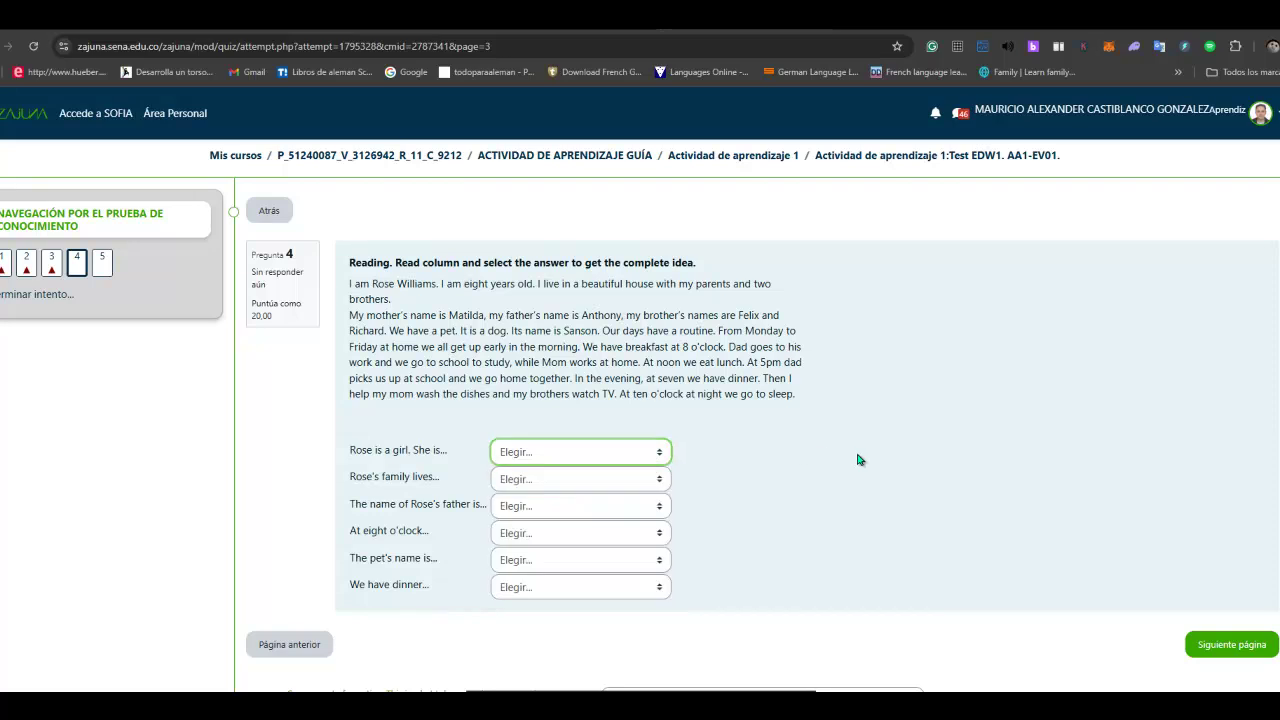
{"action": "left_click", "coordinate": [1217, 658]}
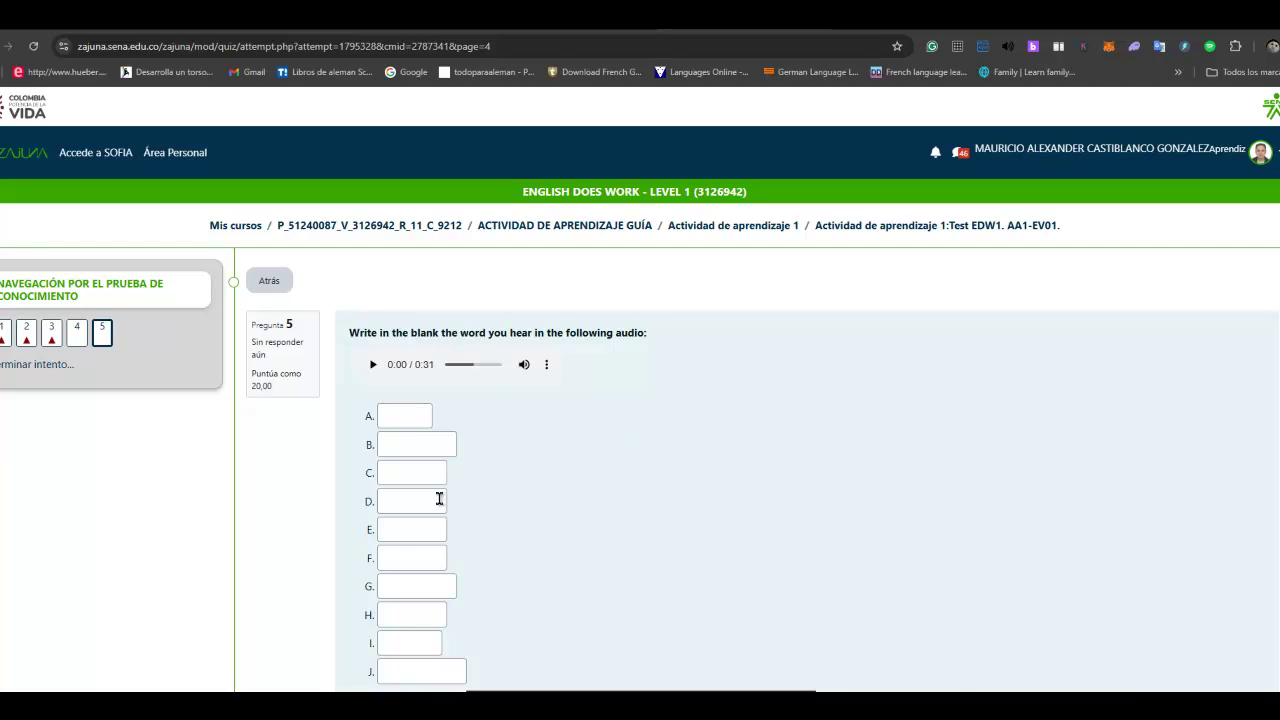
Play the start of question 5's audio, pause it, and enter "Job" in blank A.
{"action": "left_click", "coordinate": [374, 366]}
{"action": "left_click", "coordinate": [372, 366]}
{"action": "left_click", "coordinate": [400, 413]}
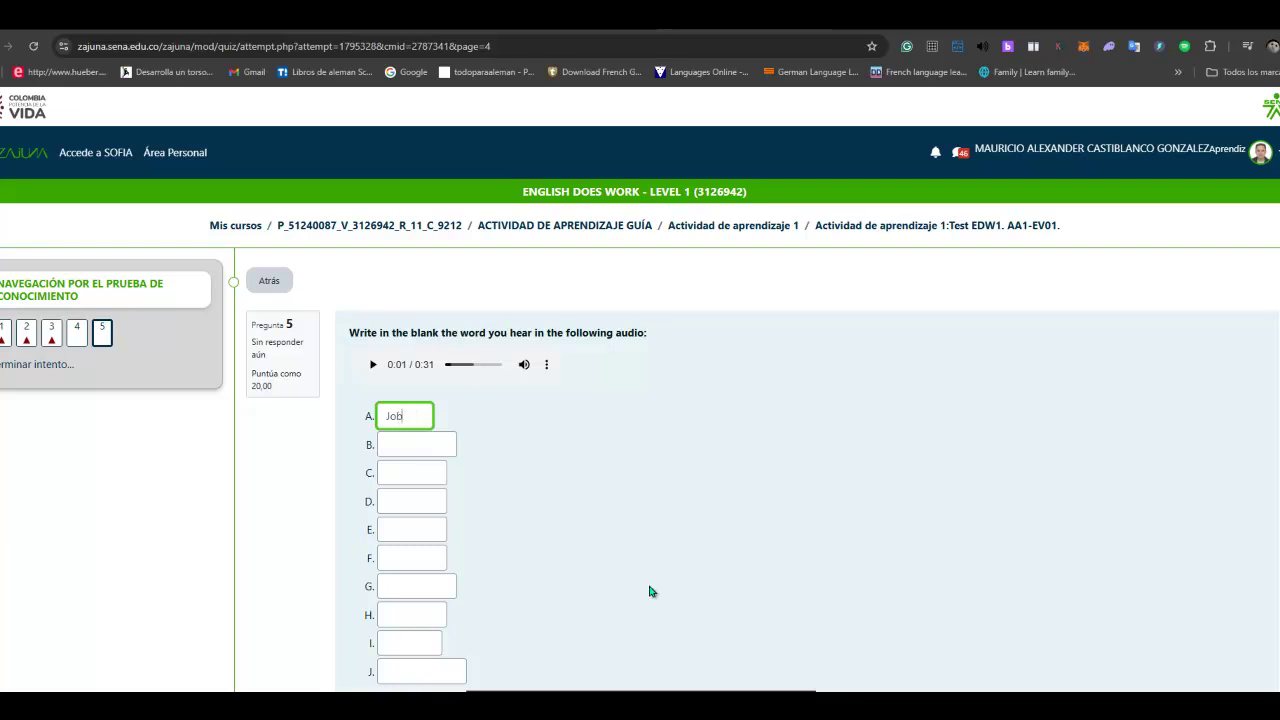
Go back to question 3 to review the scrambled words, and return to question 5.
{"action": "scroll", "coordinate": [996, 622], "scroll_direction": "down", "scroll_amount": 3}
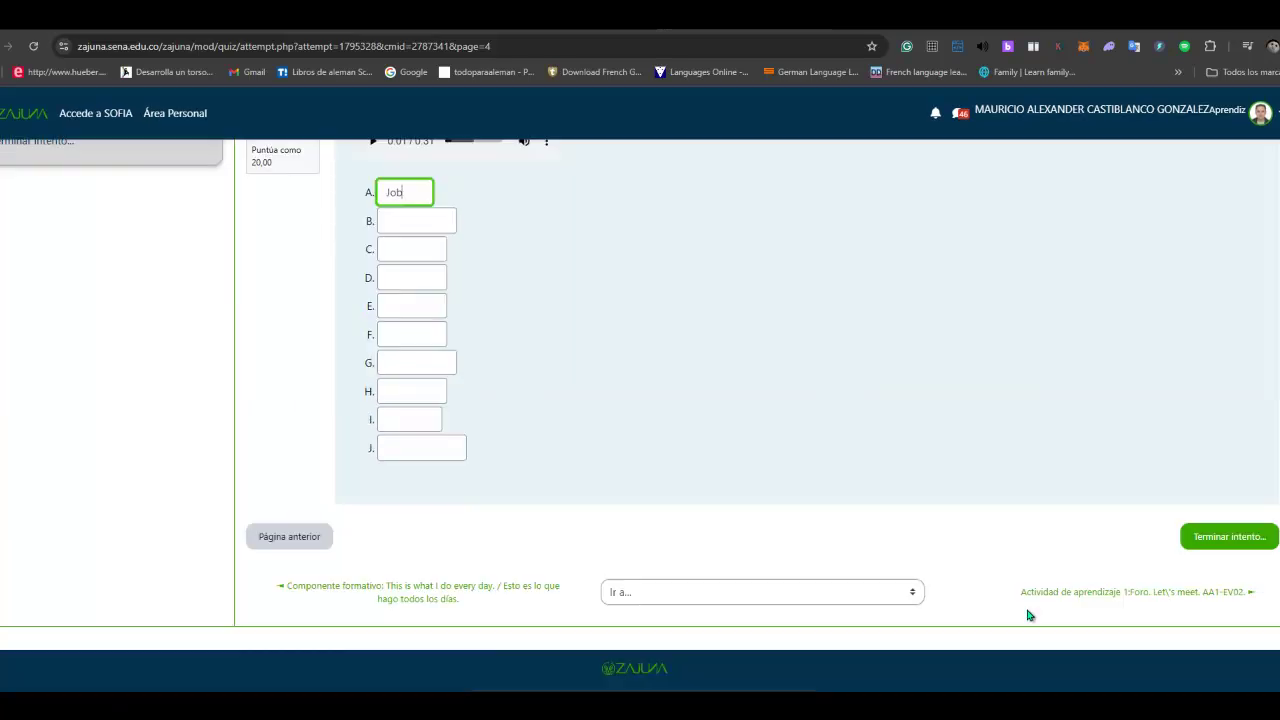
{"action": "left_click", "coordinate": [290, 526]}
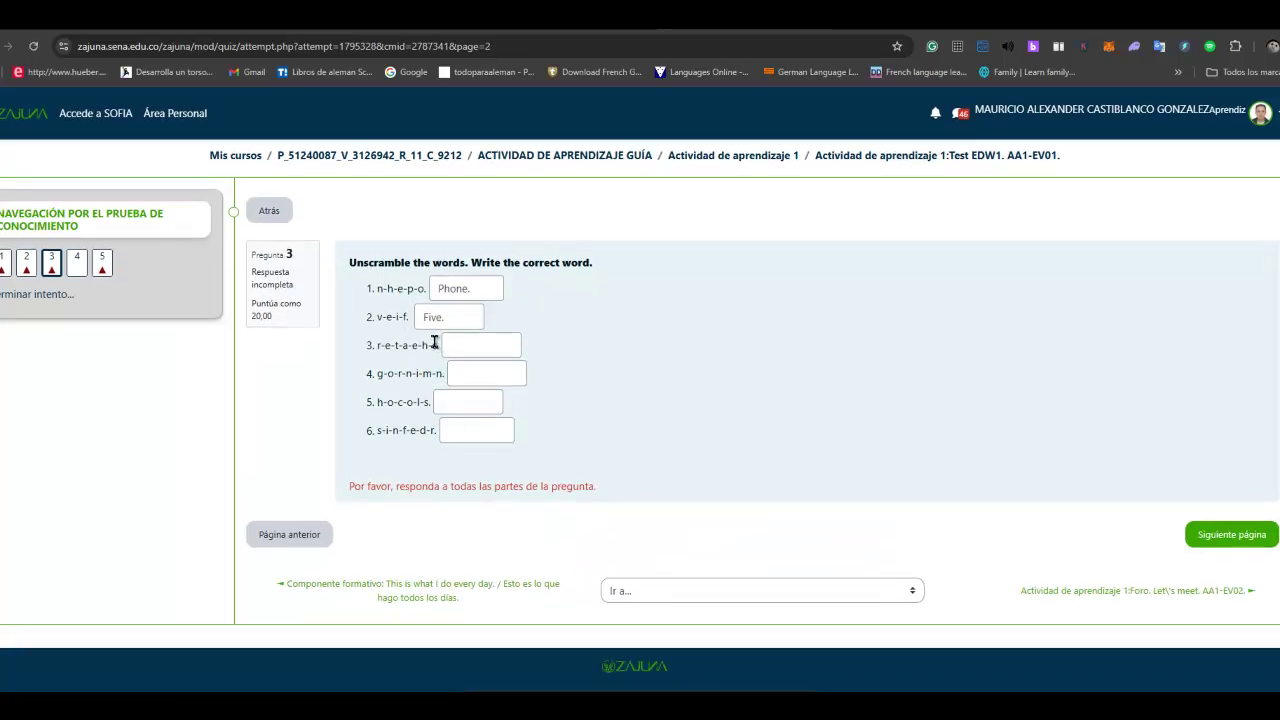
{"action": "double_click", "coordinate": [405, 316]}
{"action": "left_click_drag", "start_coordinate": [405, 317], "coordinate": [1249, 534]}
{"action": "left_click", "coordinate": [1249, 534]}
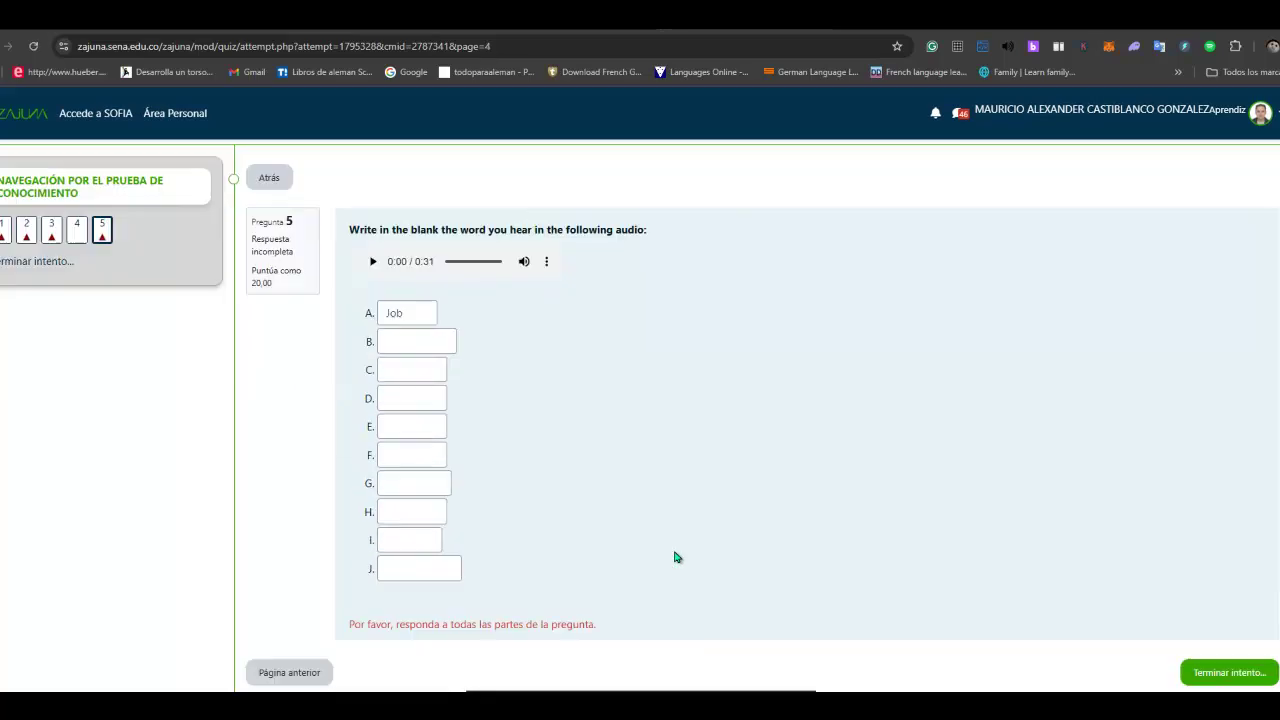
Play question 5's audio up to the second word, pause it, and enter "British" in blank B.
{"action": "scroll", "coordinate": [675, 557], "scroll_direction": "down", "scroll_amount": 1}
{"action": "left_click", "coordinate": [405, 309]}
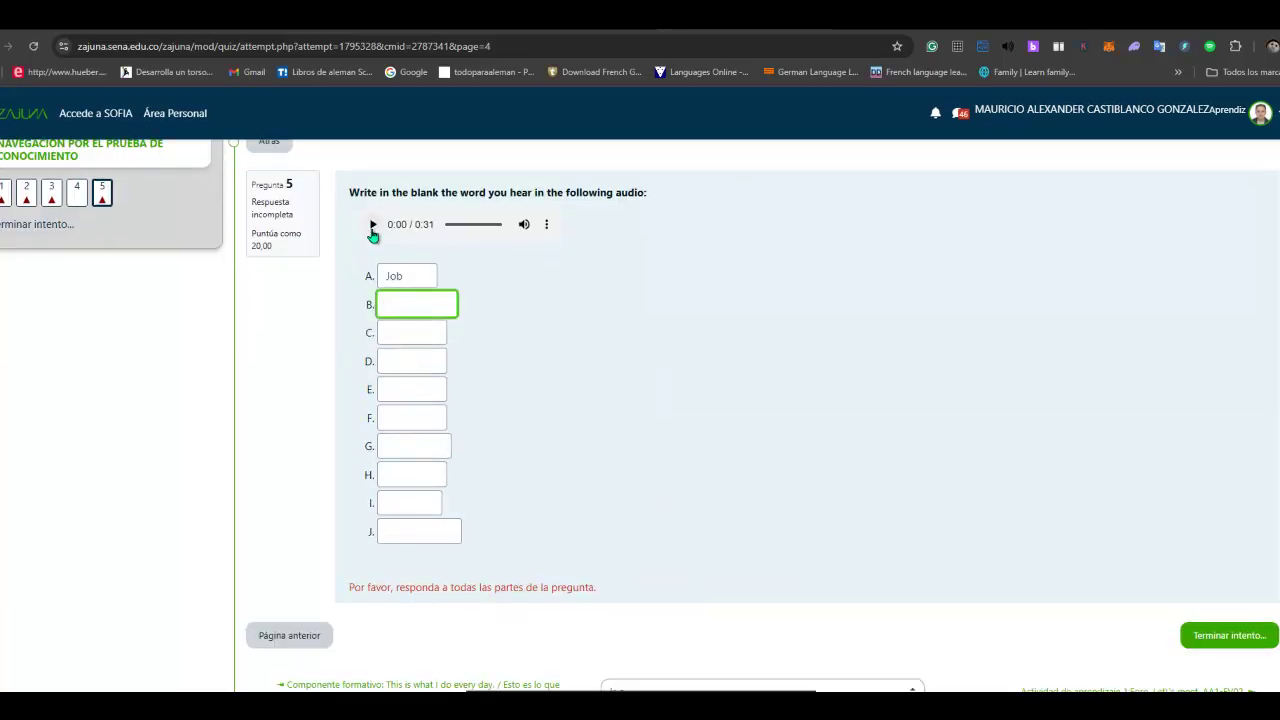
{"action": "left_click", "coordinate": [372, 226]}
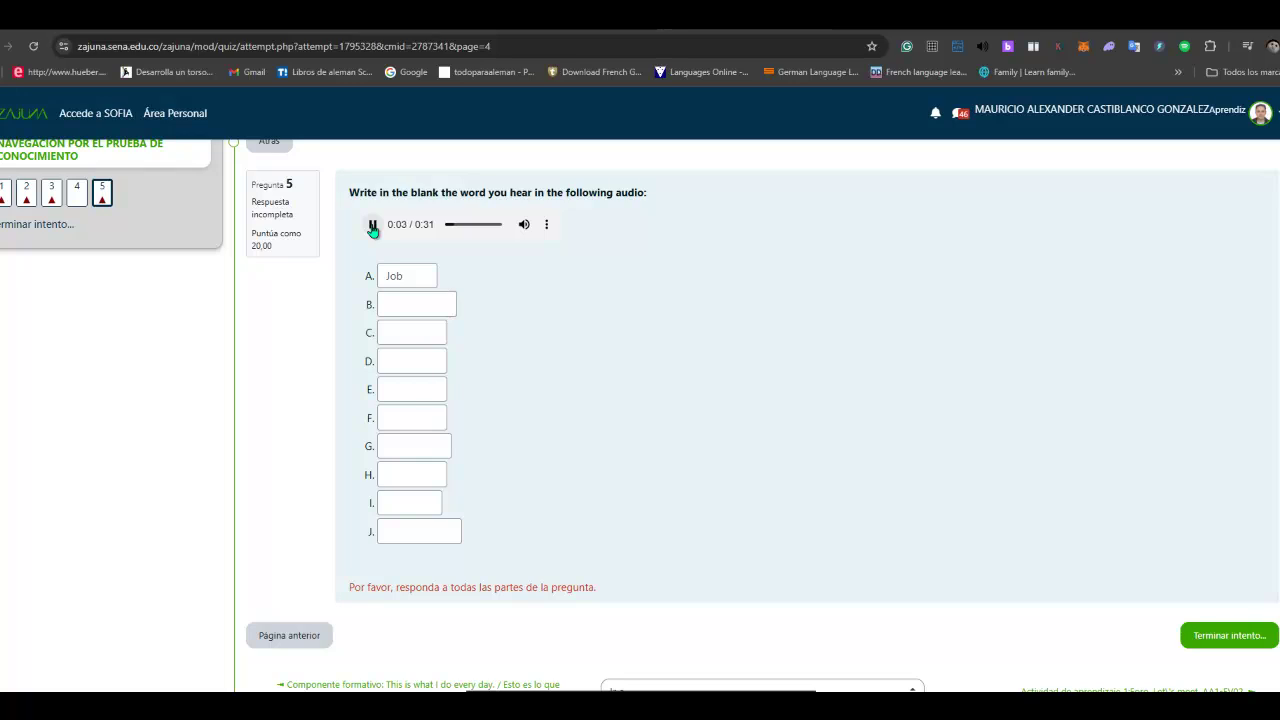
{"action": "left_click", "coordinate": [405, 305]}
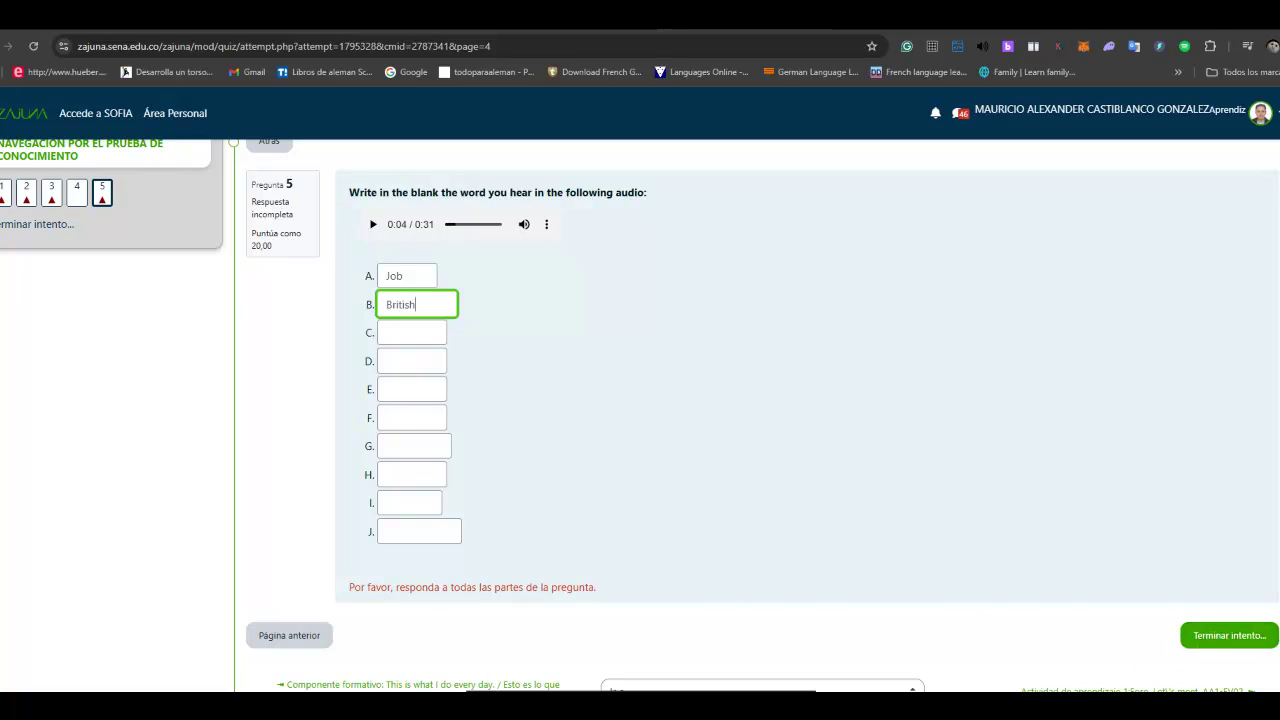
Leave the question 5 page without saving its changes and go to the English Does Work - Level 1 course page.
{"action": "scroll", "coordinate": [630, 570], "scroll_direction": "up", "scroll_amount": 2}
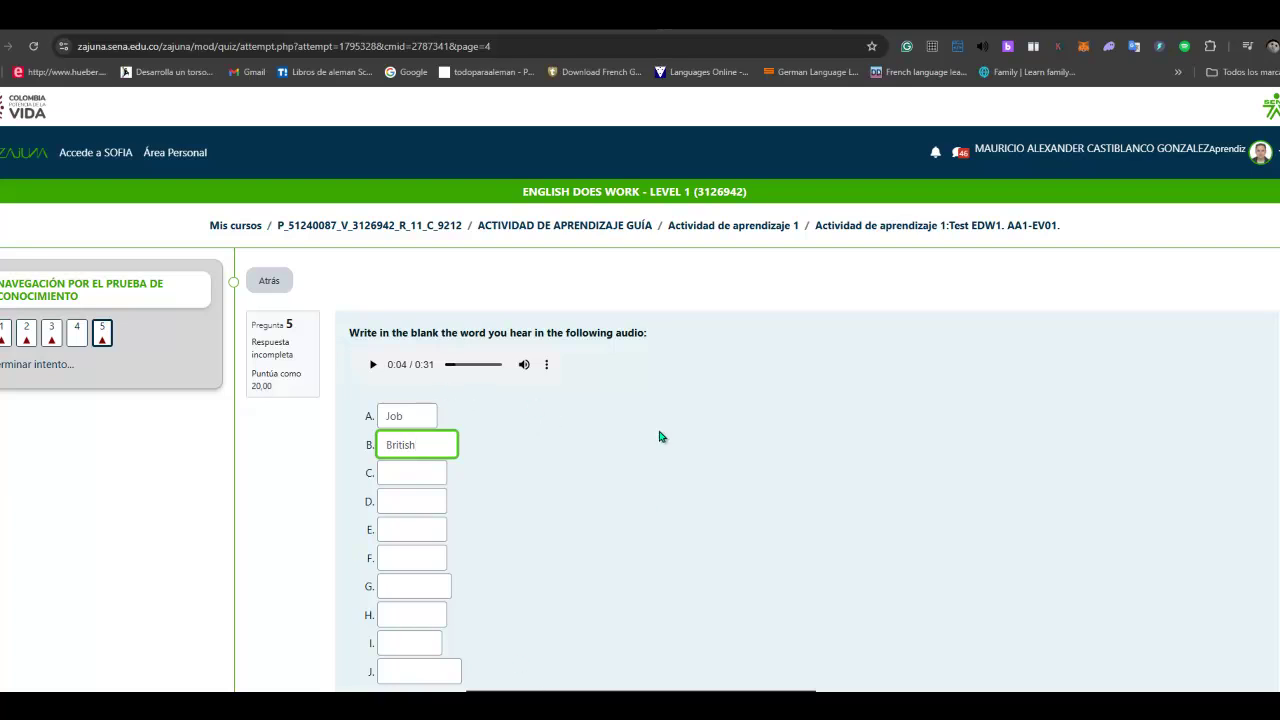
{"action": "scroll", "coordinate": [567, 609], "scroll_direction": "down", "scroll_amount": 3}
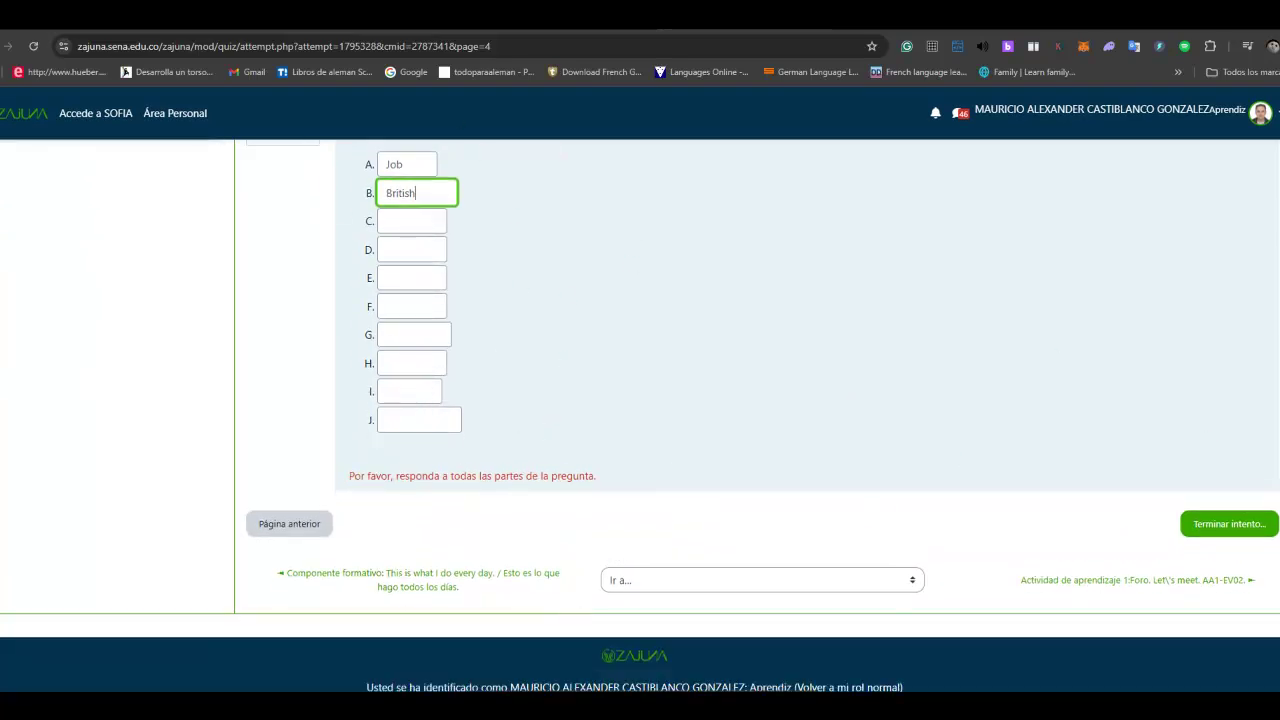
{"action": "key", "text": "F5"}
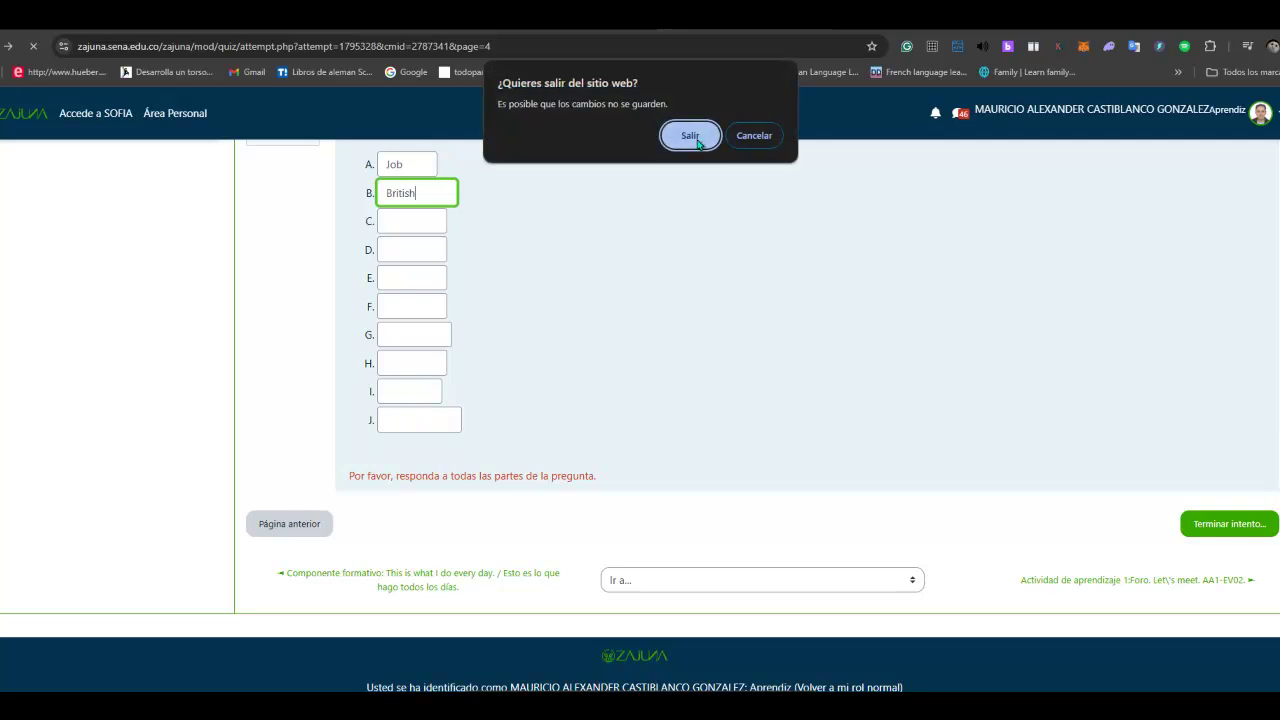
{"action": "left_click", "coordinate": [690, 136]}
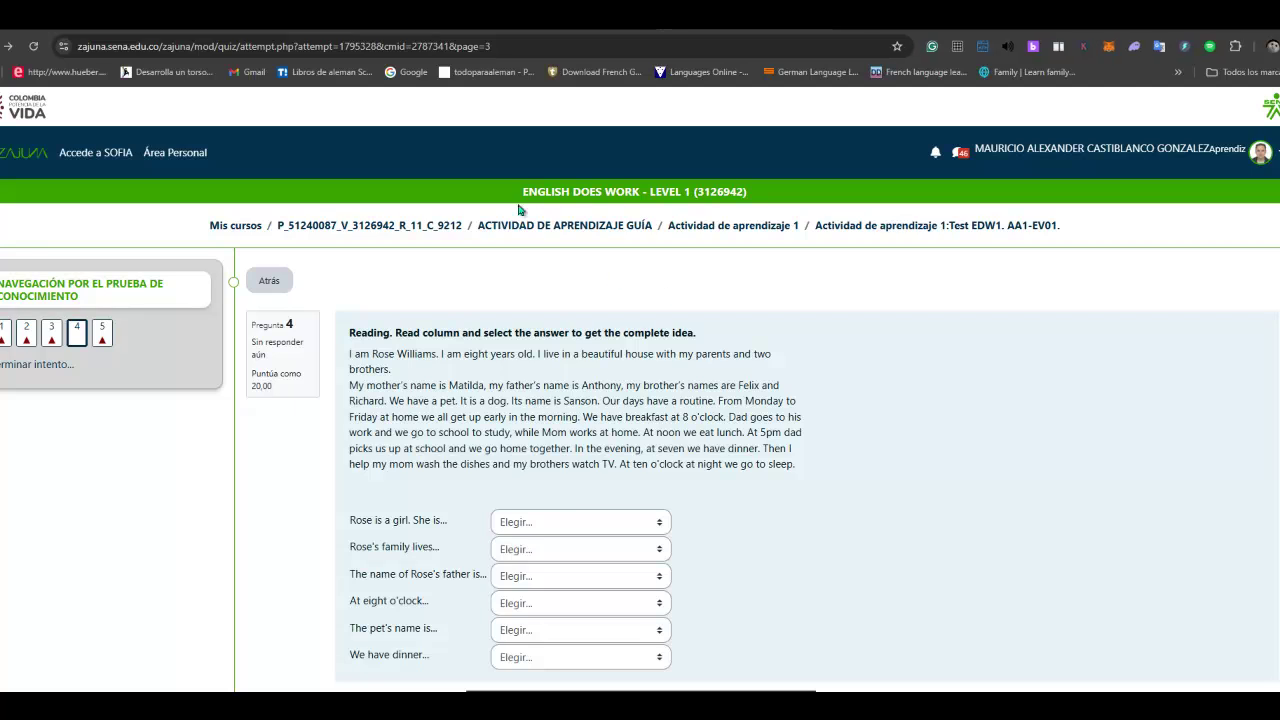
{"action": "left_click", "coordinate": [409, 228]}
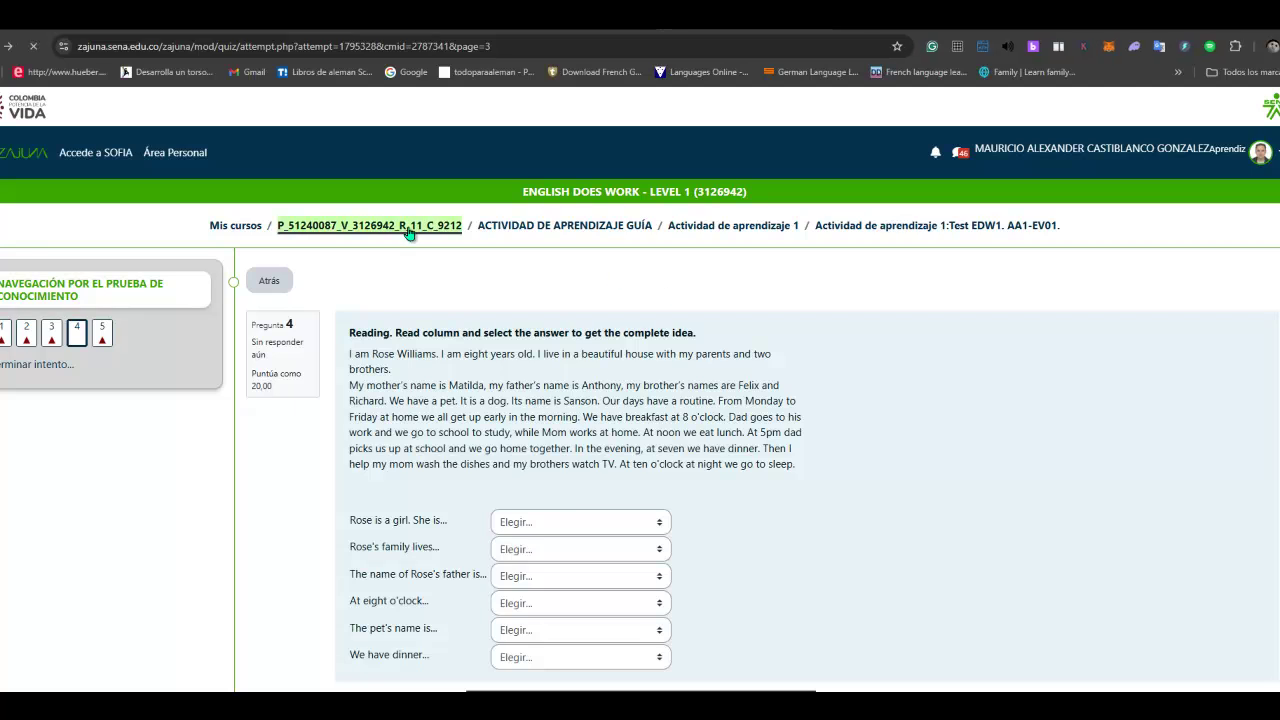
Open the formative component "HELLO! IT'S NICE TO MEET YOU." from the learning activity guide section and launch its educational resource.
{"action": "scroll", "coordinate": [517, 385], "scroll_direction": "down", "scroll_amount": 1}
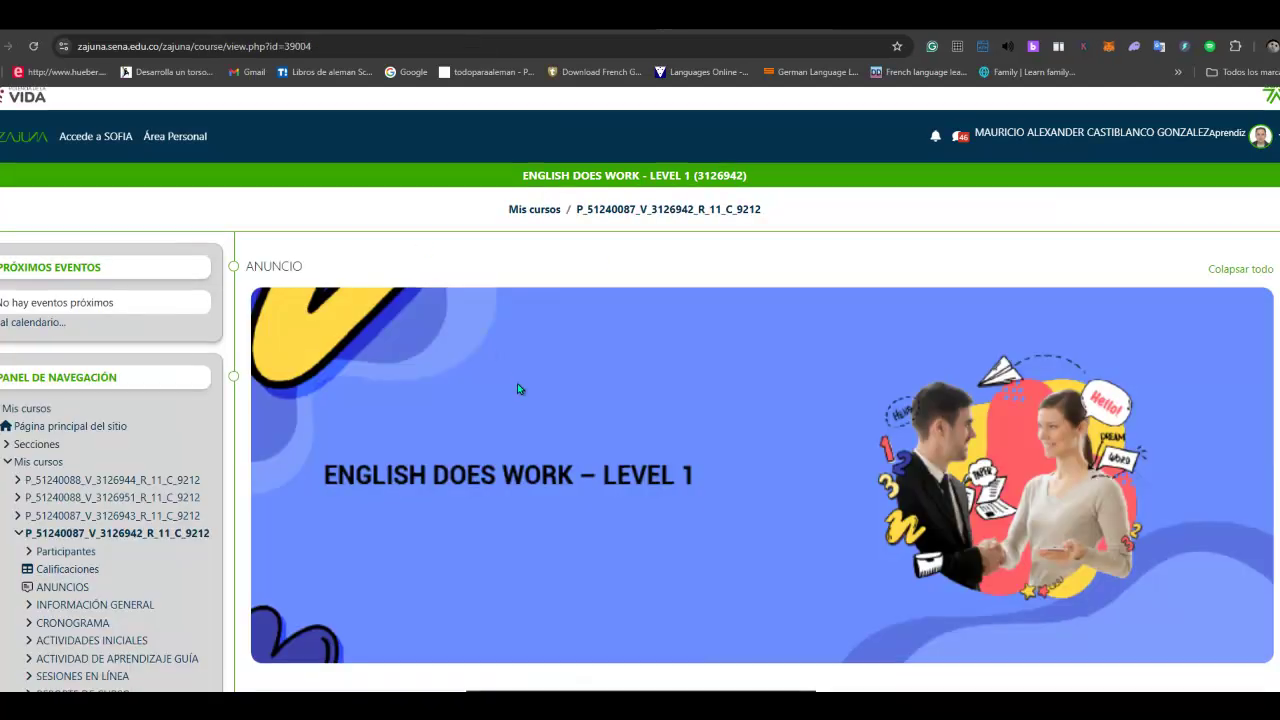
{"action": "scroll", "coordinate": [519, 385], "scroll_direction": "down", "scroll_amount": 12}
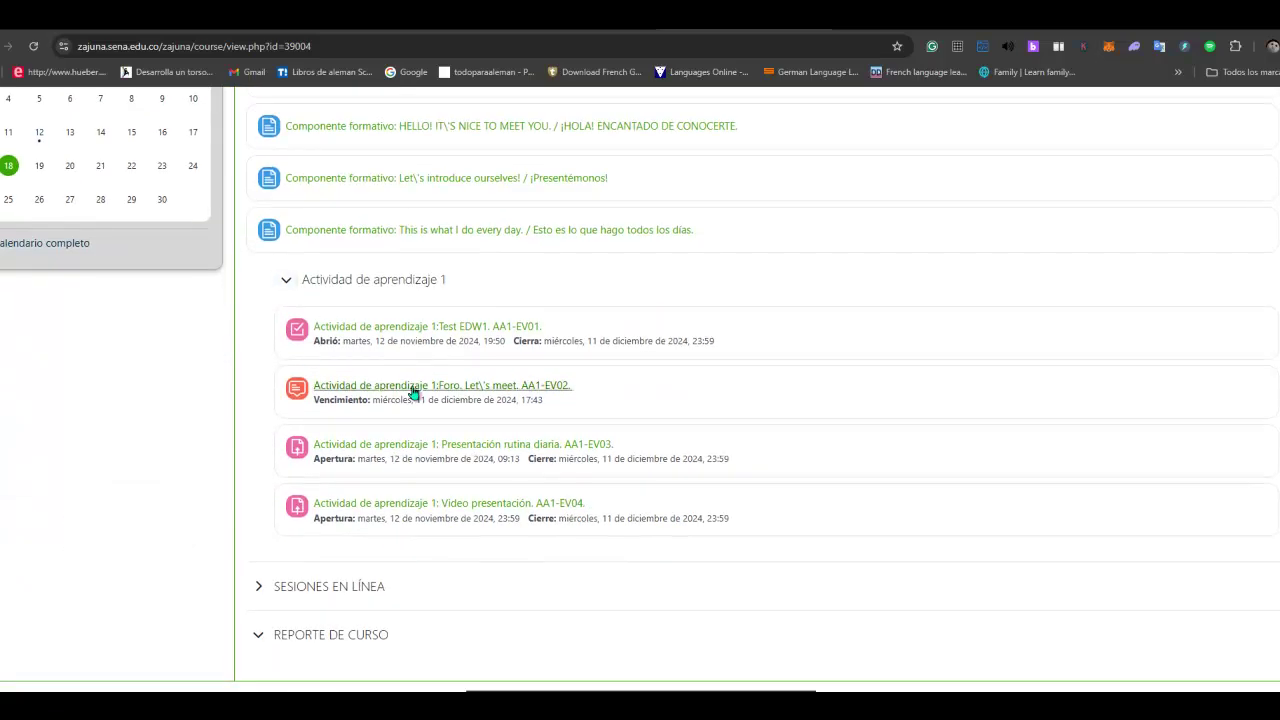
{"action": "scroll", "coordinate": [414, 391], "scroll_direction": "up", "scroll_amount": 3}
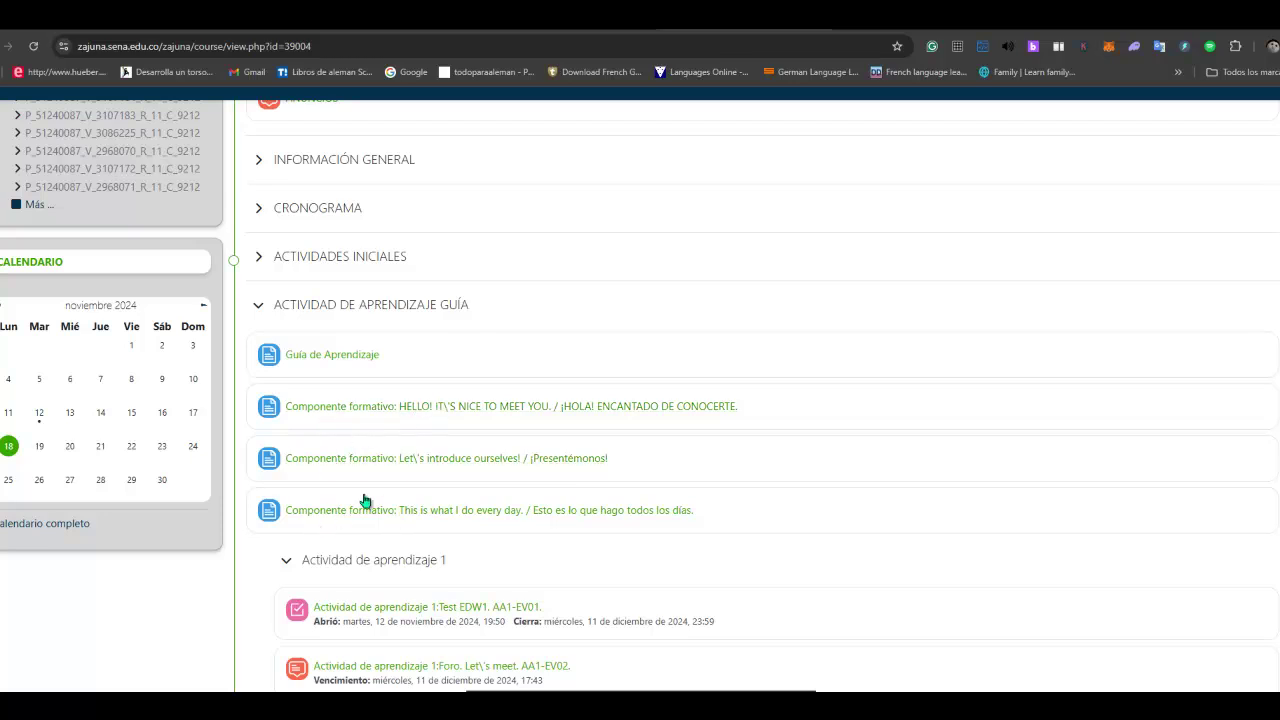
{"action": "left_click", "coordinate": [351, 407]}
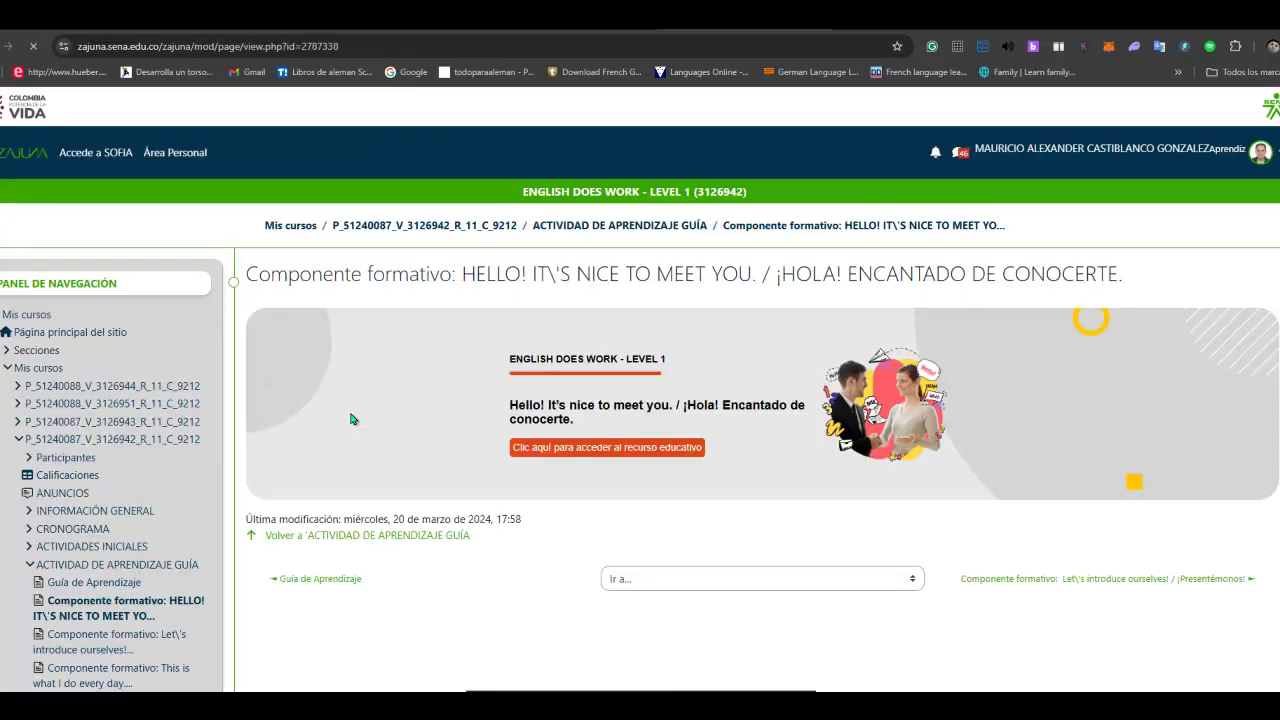
{"action": "scroll", "coordinate": [610, 450], "scroll_direction": "down", "scroll_amount": 2}
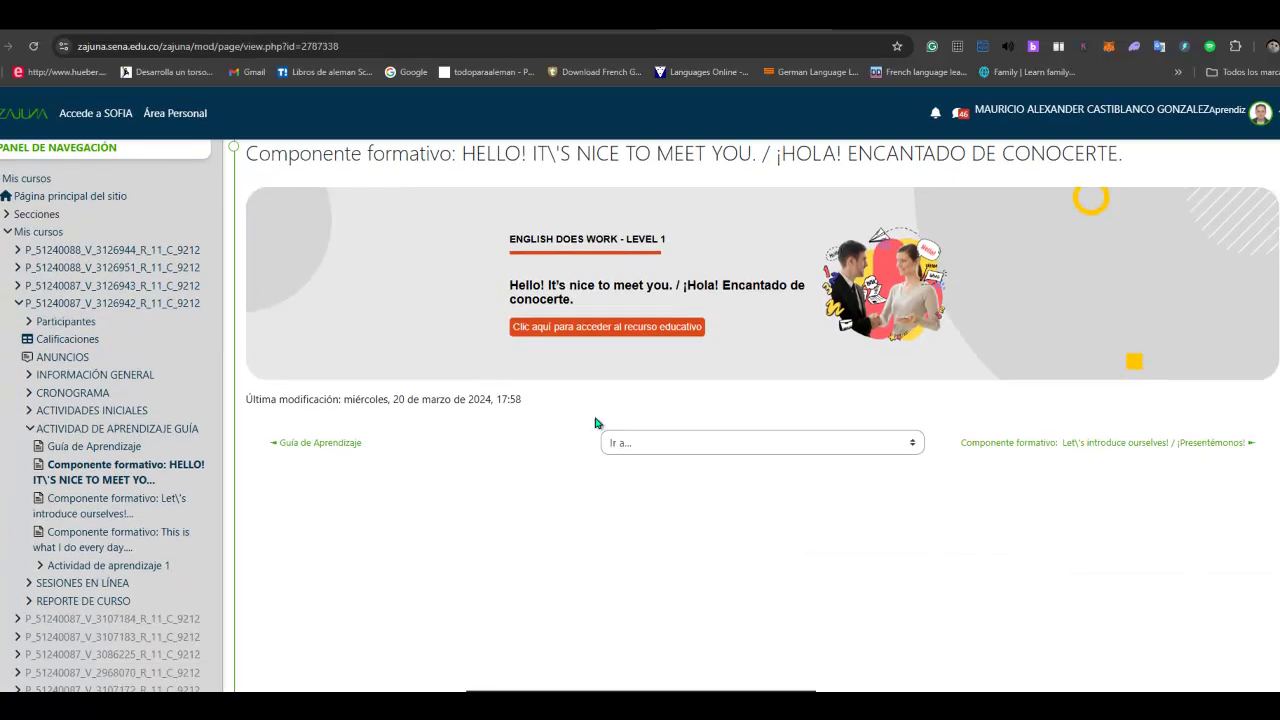
{"action": "left_click", "coordinate": [605, 325]}
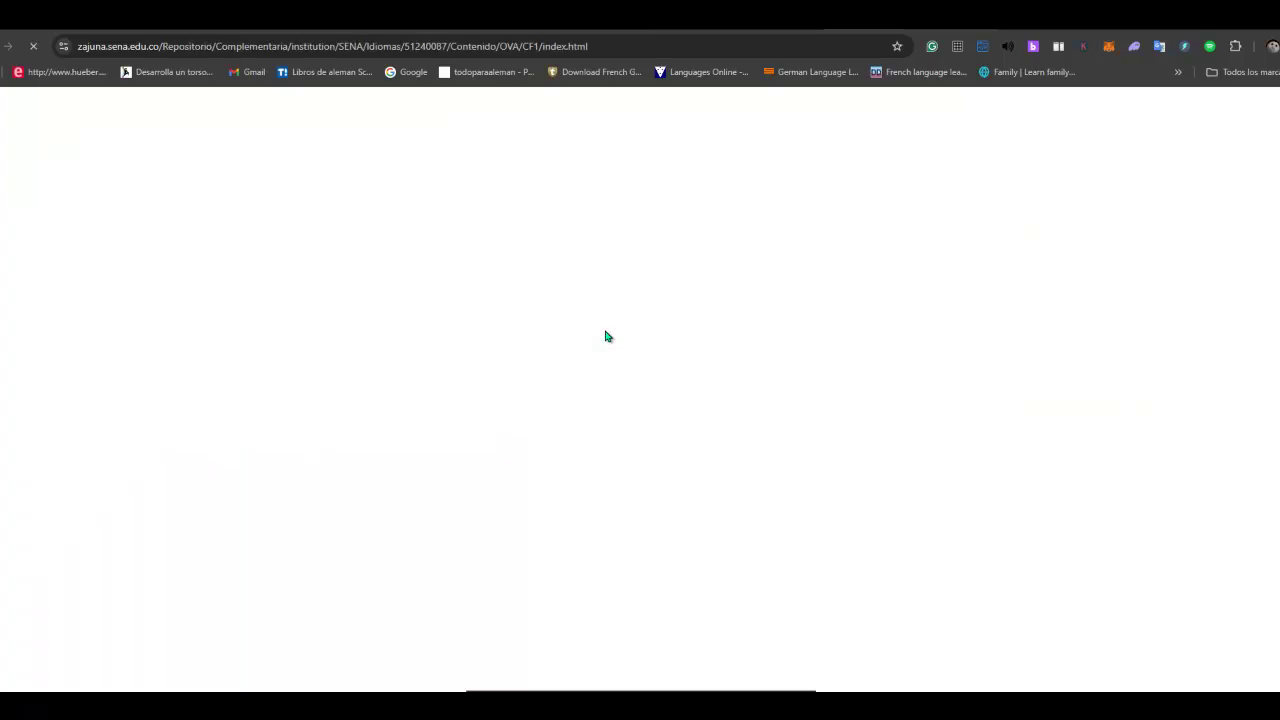
Examine the component's description and its content list, from Introducción to Vocabulary: Let's start.
{"action": "scroll", "coordinate": [745, 392], "scroll_direction": "down", "scroll_amount": 1}
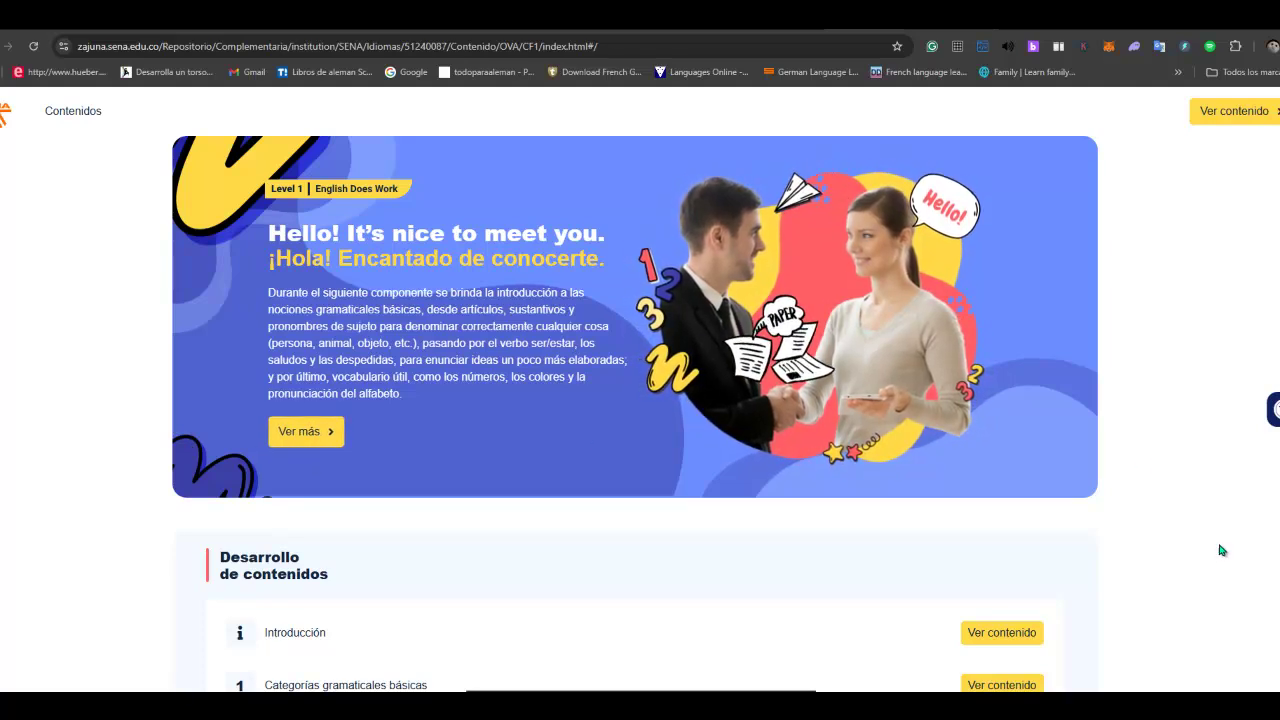
{"action": "scroll", "coordinate": [1219, 550], "scroll_direction": "down", "scroll_amount": 2}
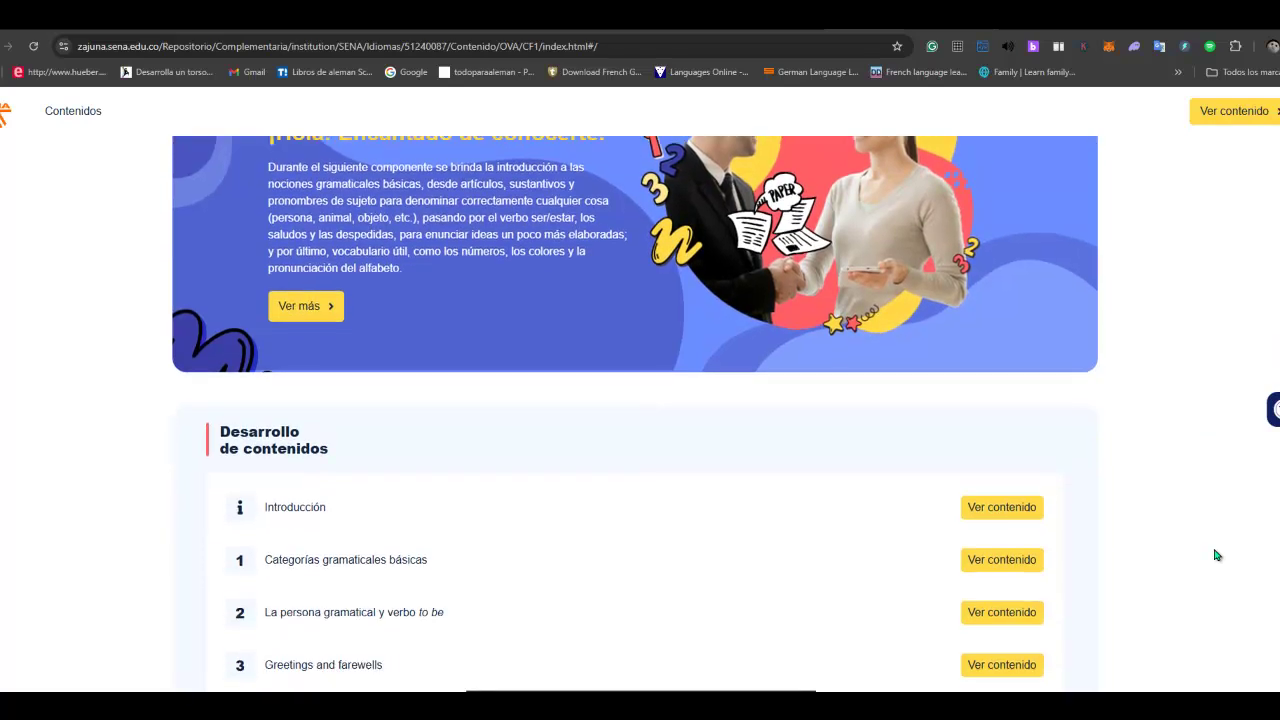
{"action": "scroll", "coordinate": [1216, 555], "scroll_direction": "down", "scroll_amount": 1}
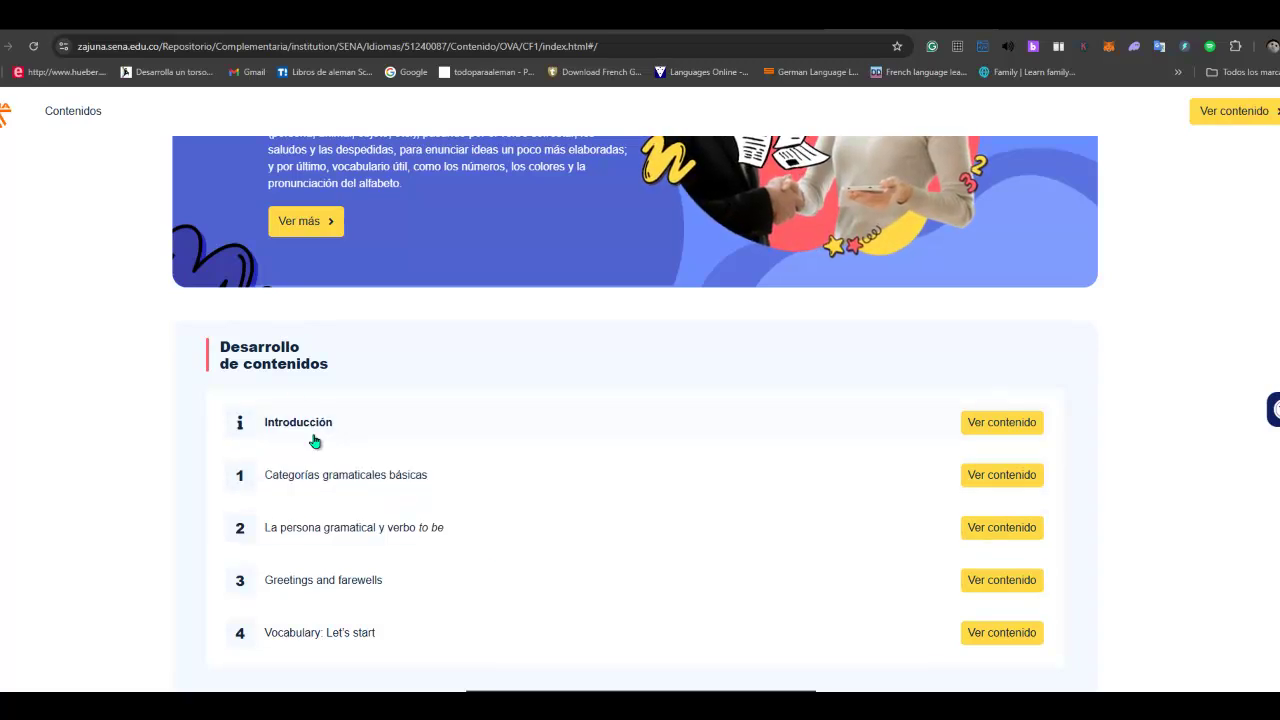
{"action": "scroll", "coordinate": [314, 441], "scroll_direction": "up", "scroll_amount": 2}
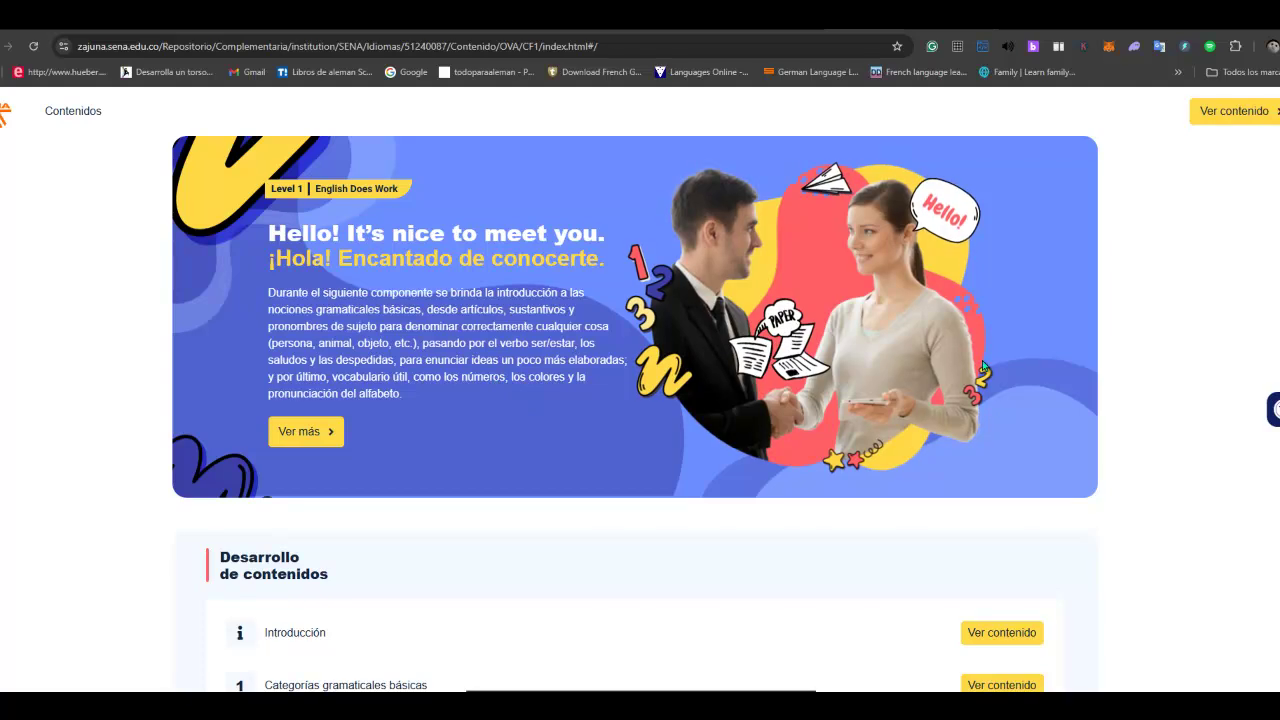
{"action": "scroll", "coordinate": [983, 366], "scroll_direction": "down", "scroll_amount": 2}
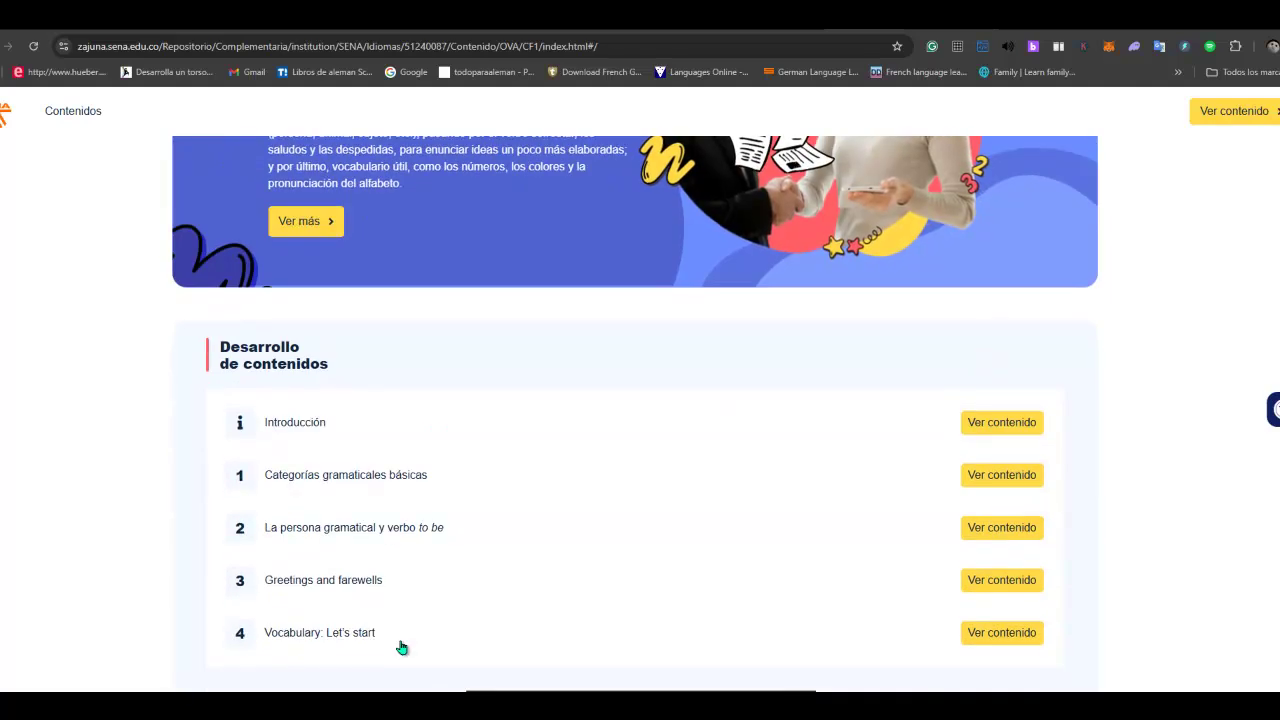
{"action": "scroll", "coordinate": [1160, 563], "scroll_direction": "up", "scroll_amount": 2}
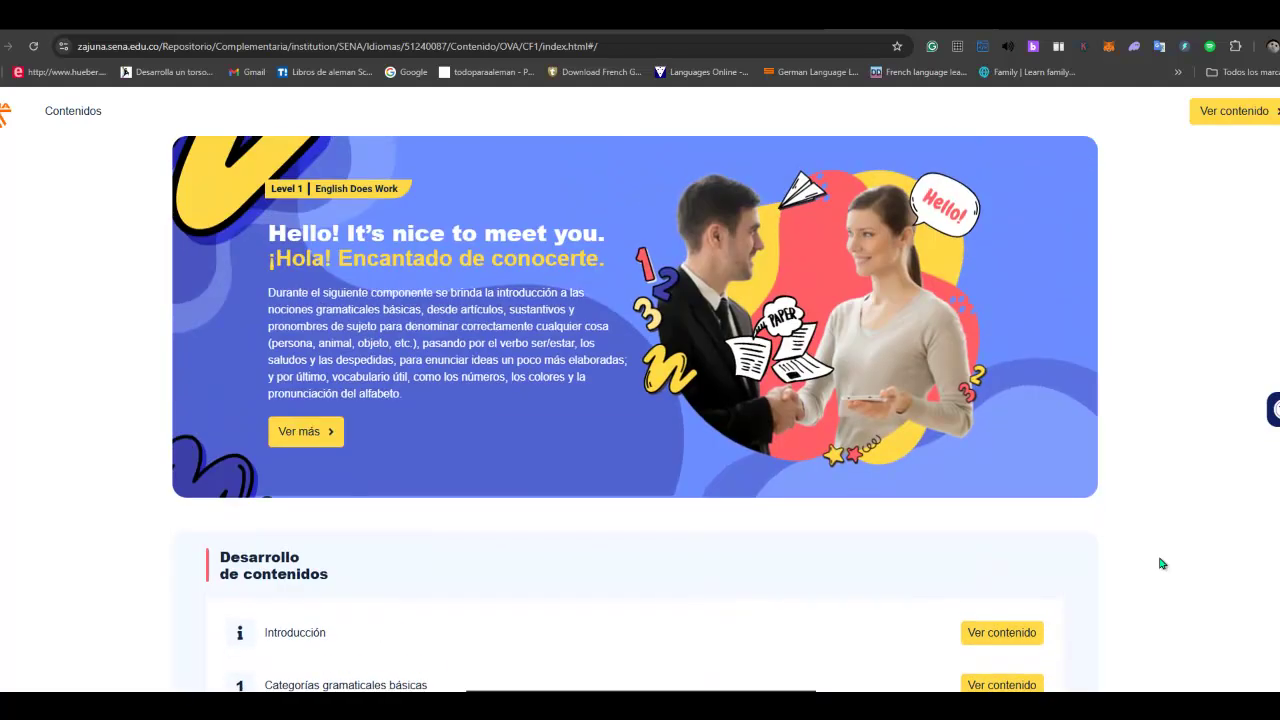
{"action": "left_click", "coordinate": [300, 437]}
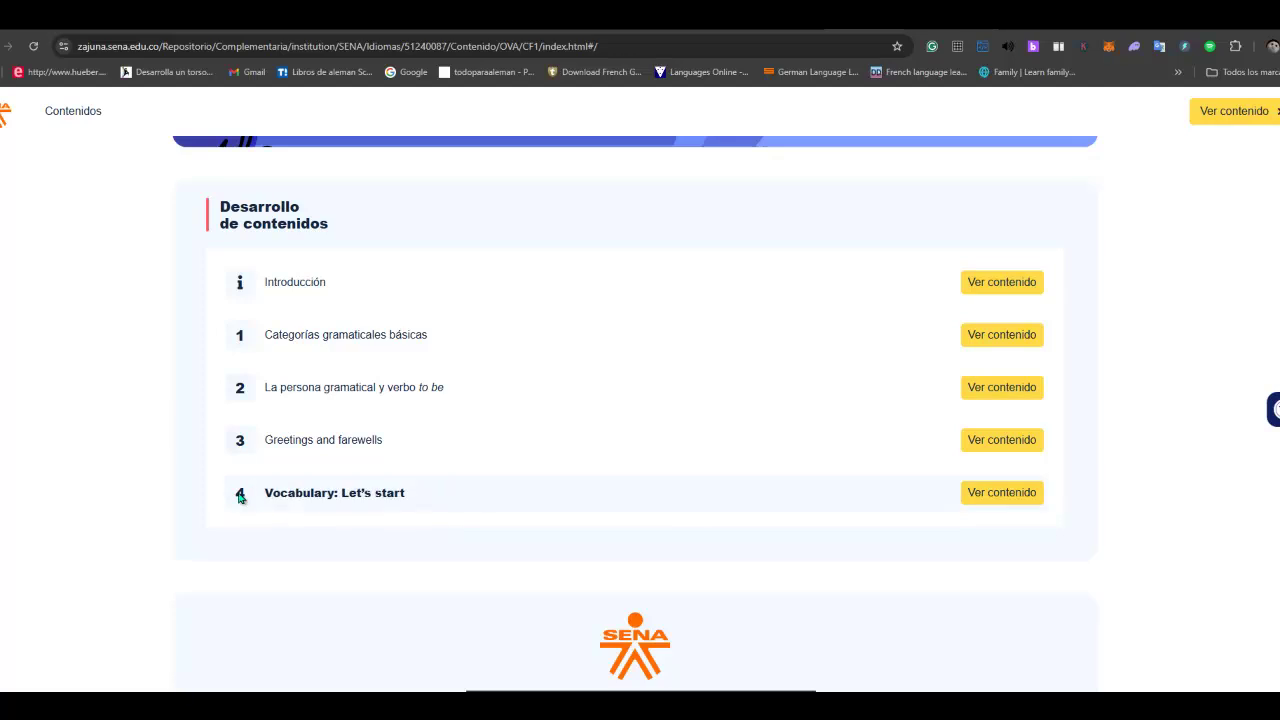
{"action": "scroll", "coordinate": [240, 497], "scroll_direction": "up", "scroll_amount": 4}
Open the component's Introducción section and view its introductory video.
{"action": "left_click", "coordinate": [312, 440]}
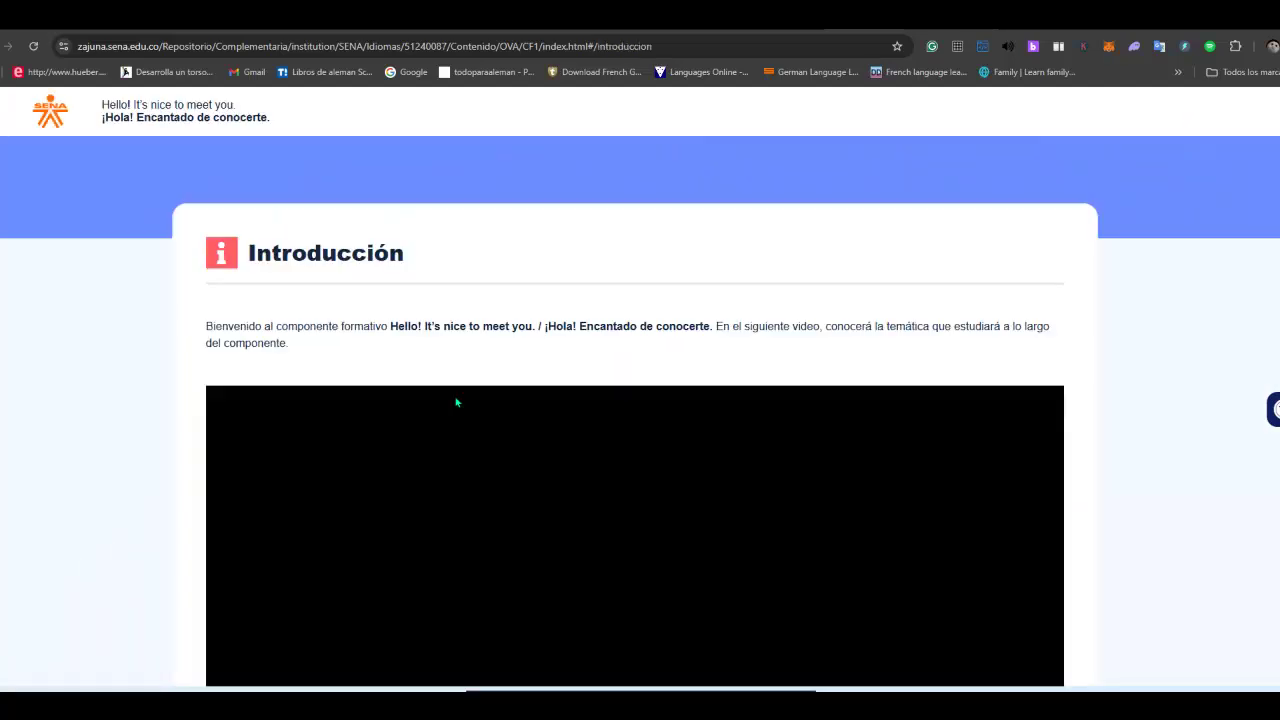
{"action": "scroll", "coordinate": [456, 403], "scroll_direction": "down", "scroll_amount": 1}
{"action": "scroll", "coordinate": [456, 403], "scroll_direction": "down", "scroll_amount": 3}
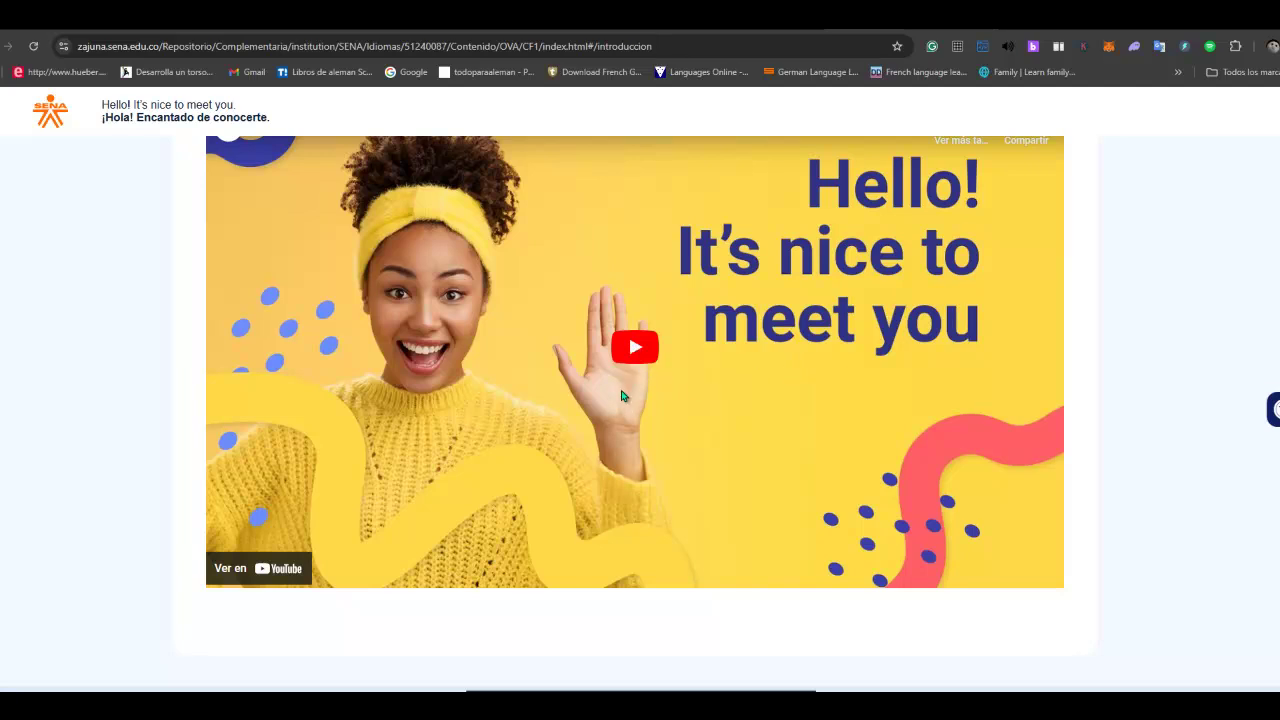
Play the introductory video, skip ahead to about 0:12, pause it and dismiss the suggested videos.
{"action": "left_click", "coordinate": [634, 332]}
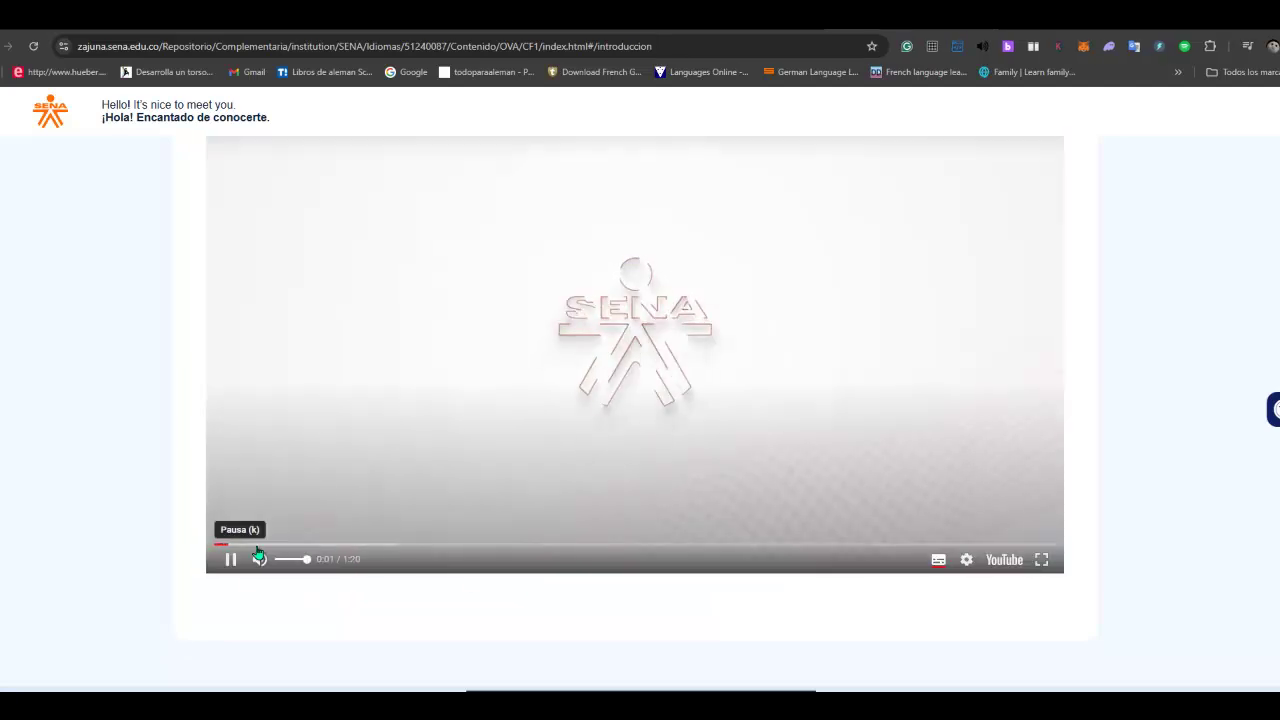
{"action": "left_click", "coordinate": [346, 545]}
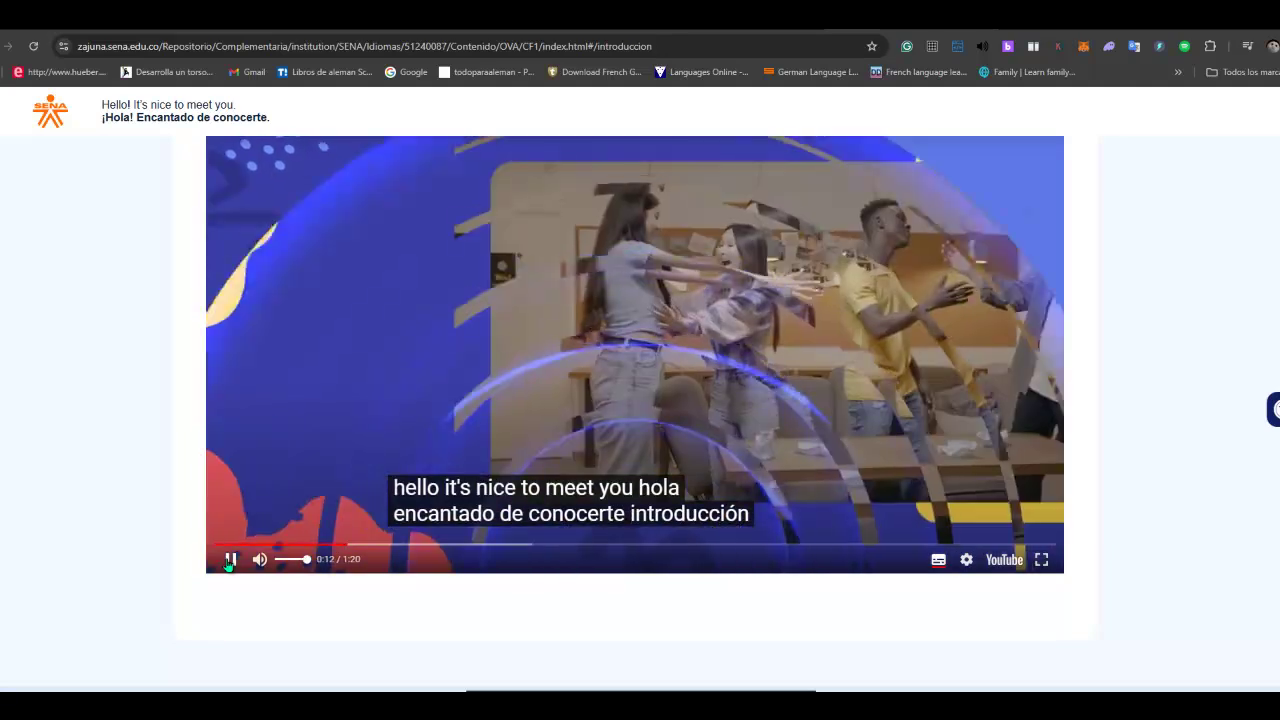
{"action": "left_click", "coordinate": [230, 560]}
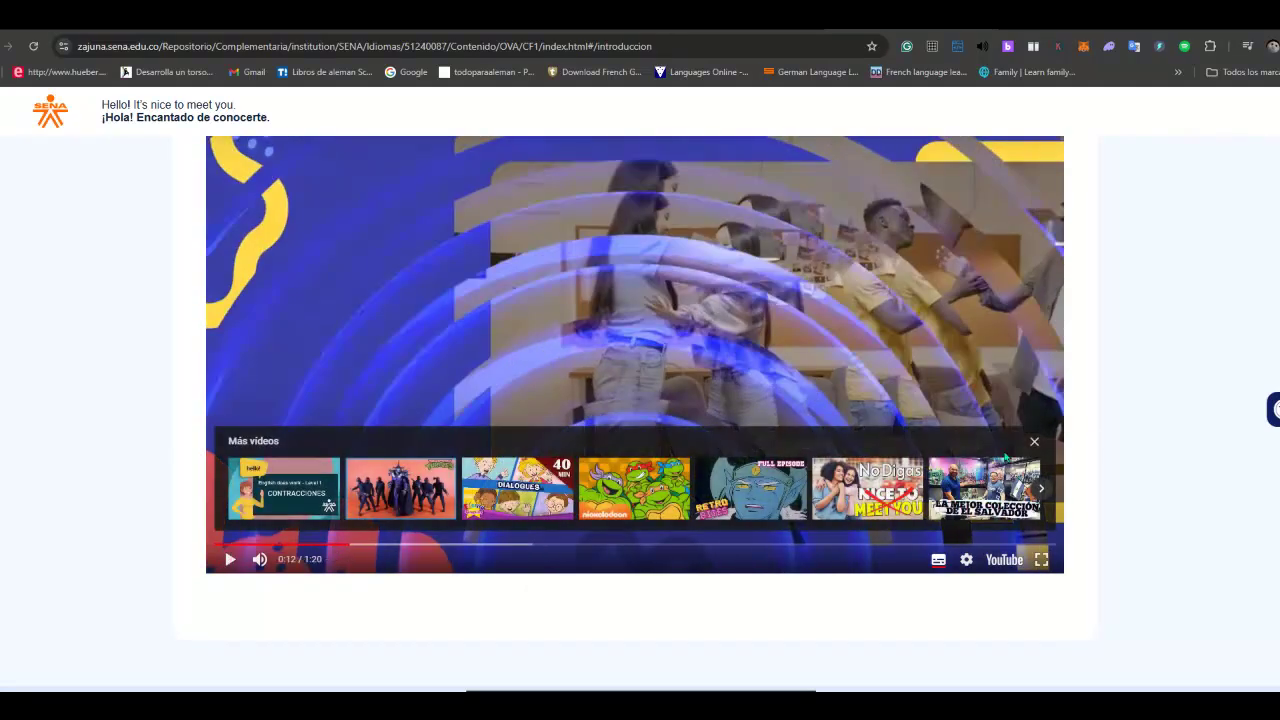
{"action": "left_click", "coordinate": [1034, 442]}
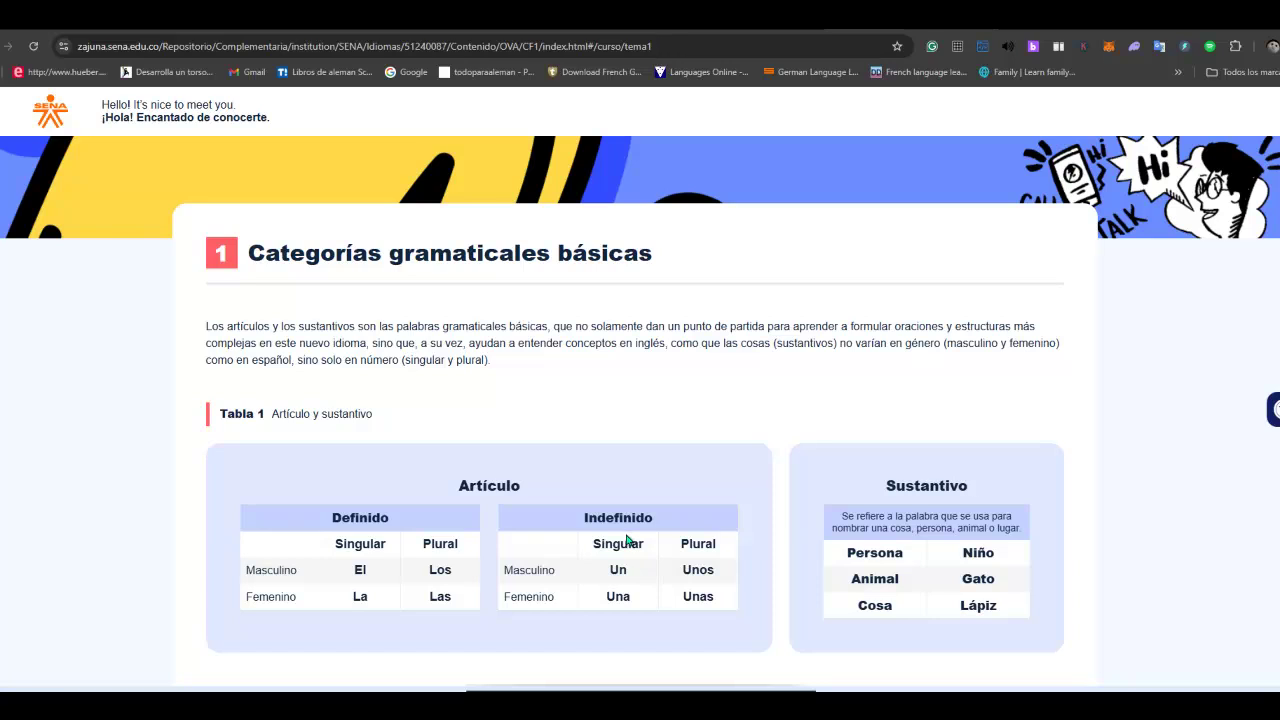
Examine the article tables and section 1.1 on definite and indefinite articles, playing the example audio "I need a book.".
{"action": "scroll", "coordinate": [627, 540], "scroll_direction": "down", "scroll_amount": 1}
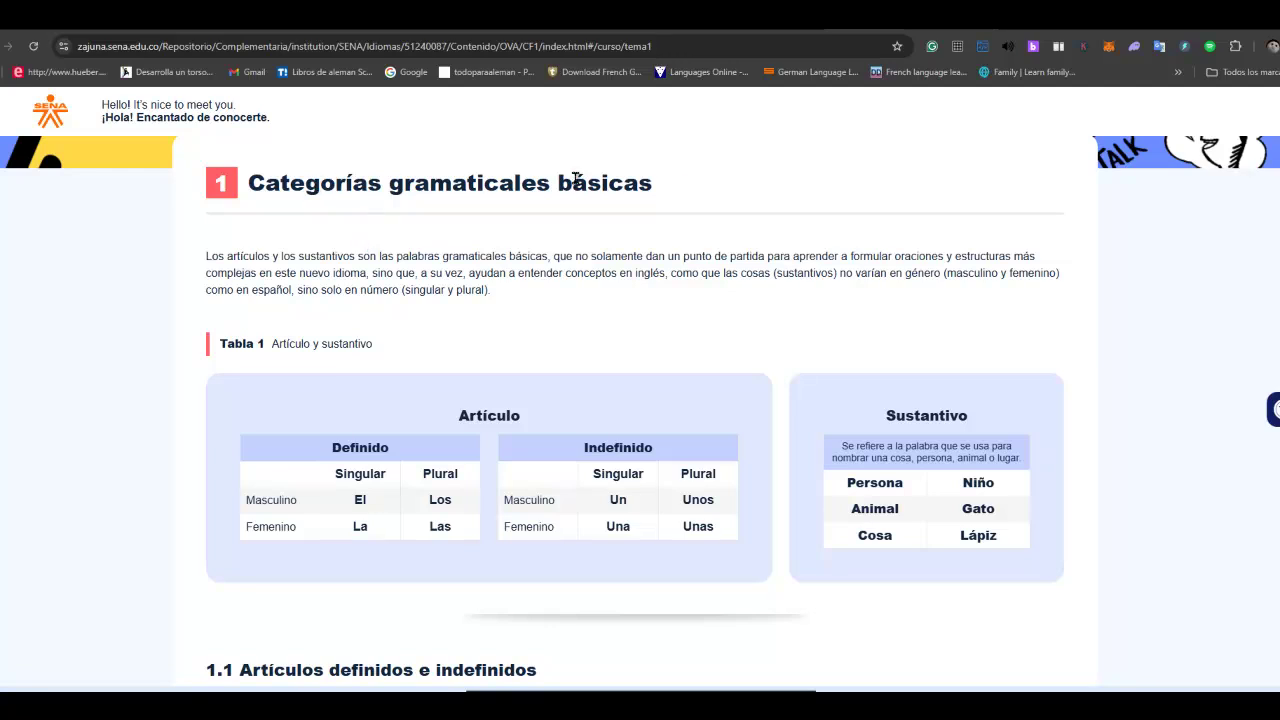
{"action": "scroll", "coordinate": [568, 272], "scroll_direction": "down", "scroll_amount": 1}
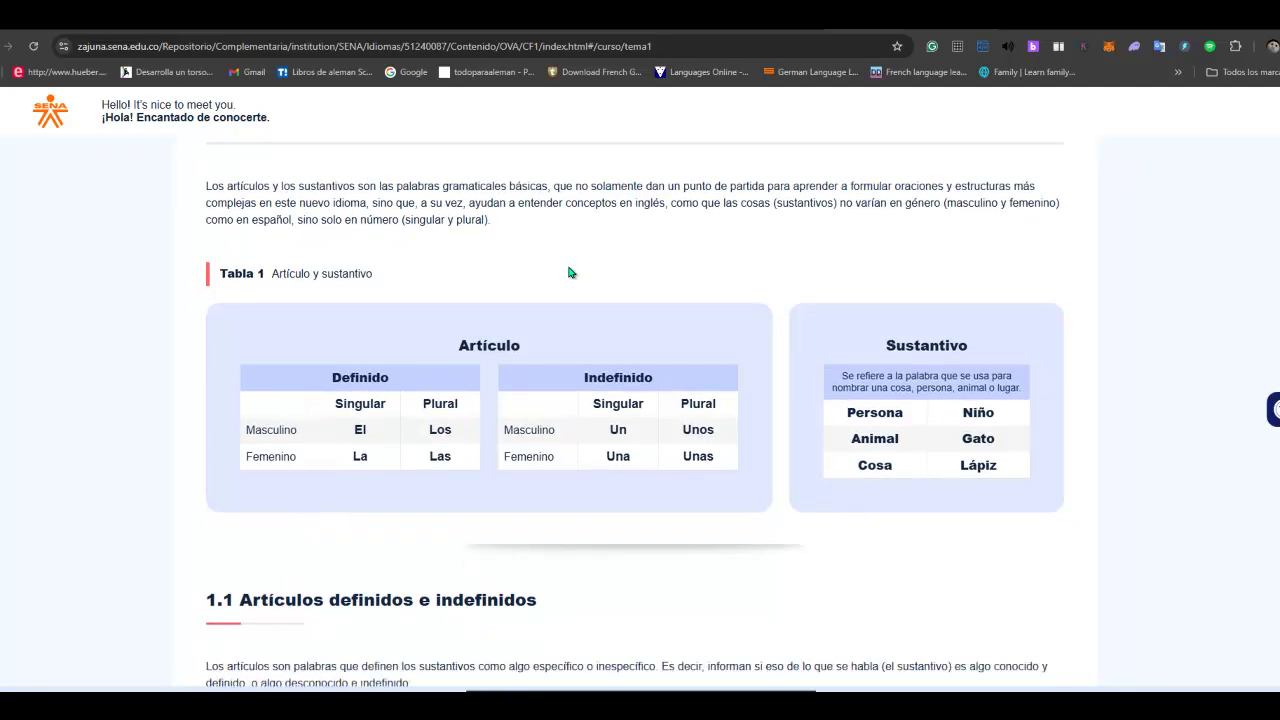
{"action": "scroll", "coordinate": [569, 272], "scroll_direction": "down", "scroll_amount": 1}
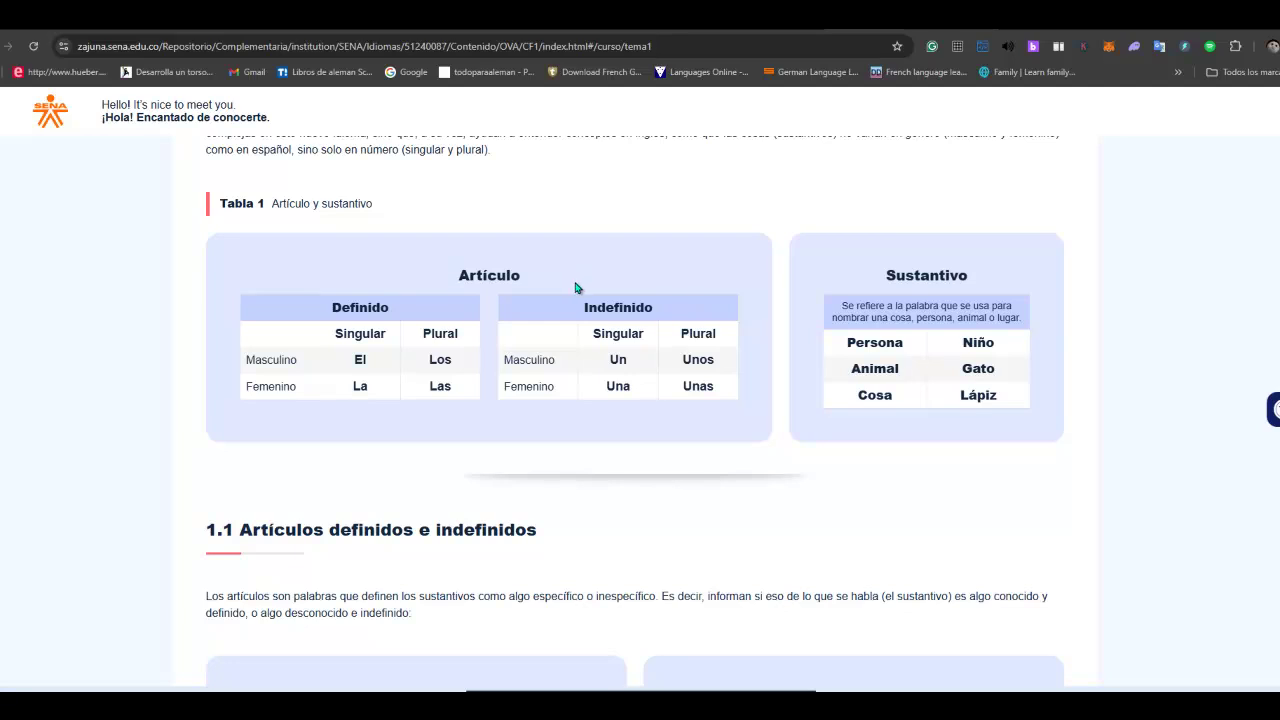
{"action": "scroll", "coordinate": [686, 215], "scroll_direction": "down", "scroll_amount": 3}
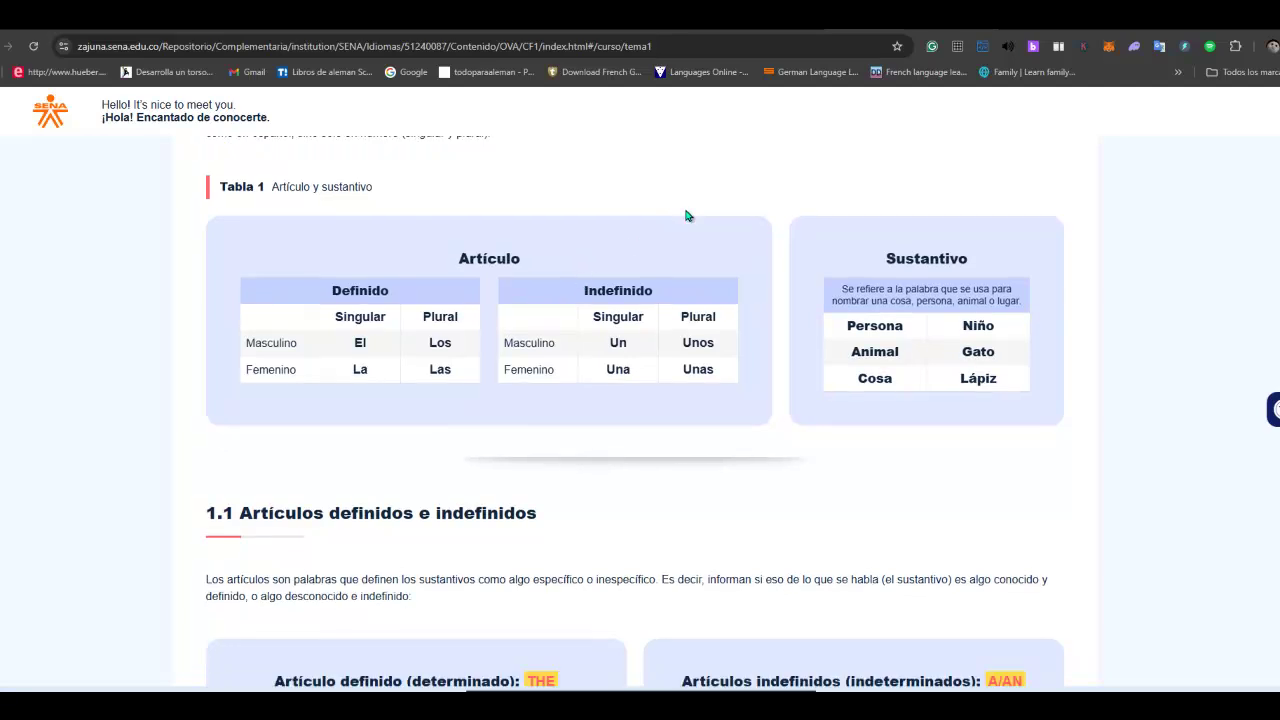
{"action": "scroll", "coordinate": [686, 215], "scroll_direction": "down", "scroll_amount": 1}
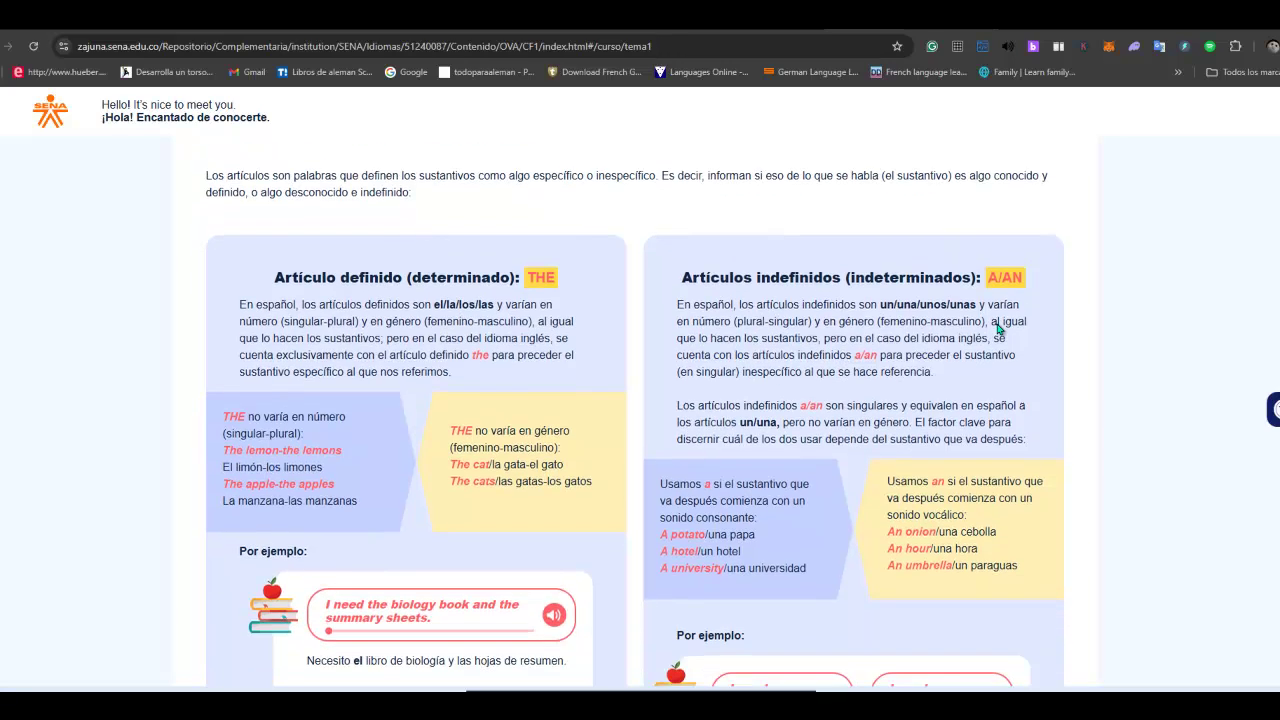
{"action": "left_click_drag", "start_coordinate": [988, 279], "coordinate": [1024, 279]}
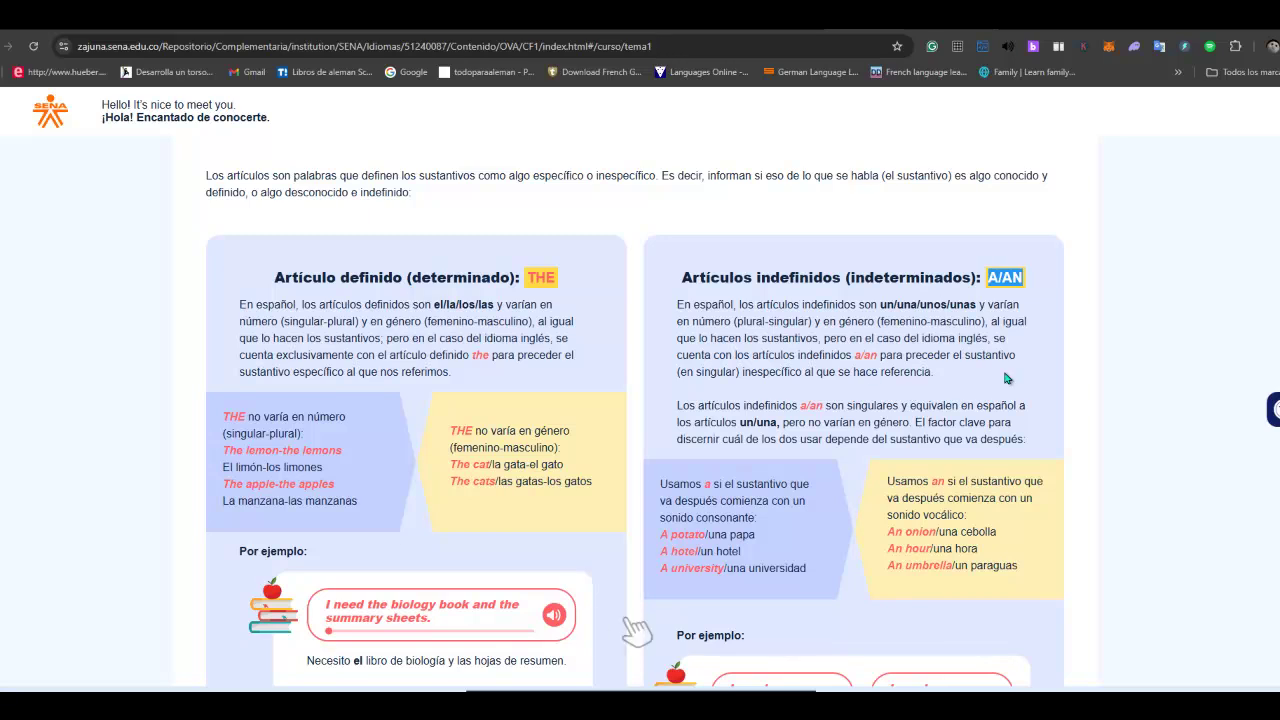
{"action": "scroll", "coordinate": [1006, 378], "scroll_direction": "down", "scroll_amount": 1}
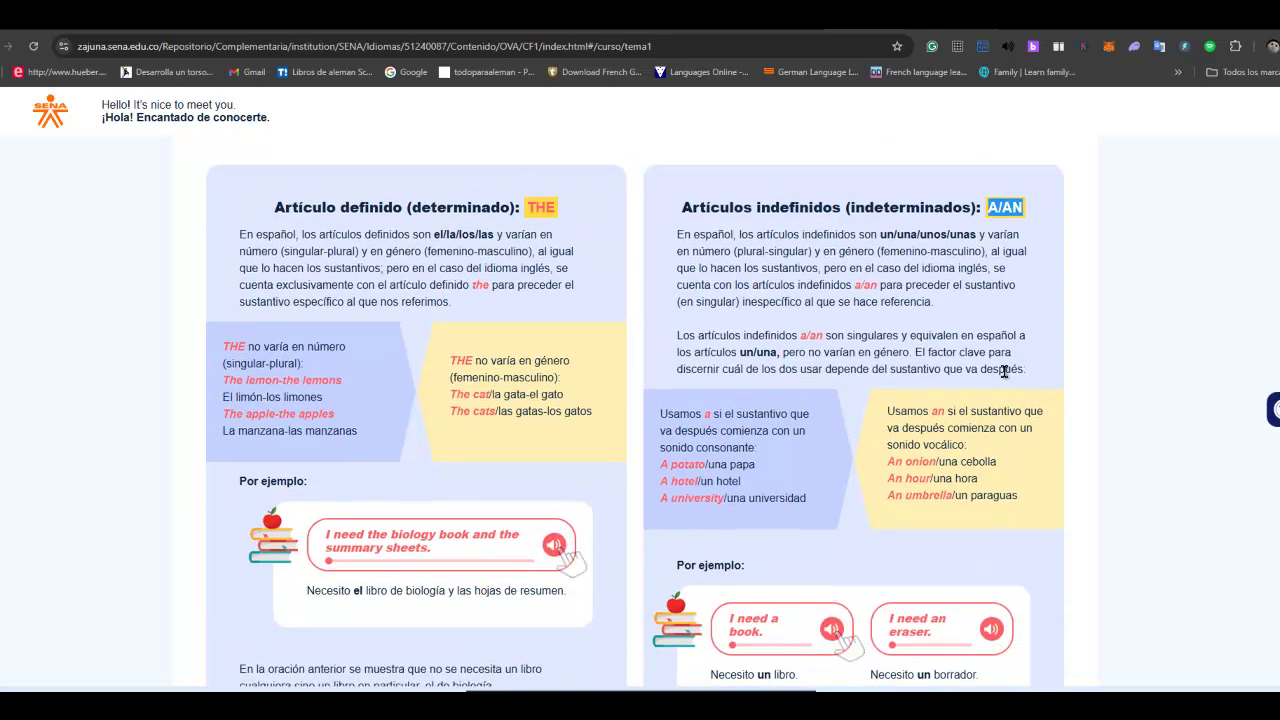
{"action": "scroll", "coordinate": [1004, 371], "scroll_direction": "down", "scroll_amount": 4}
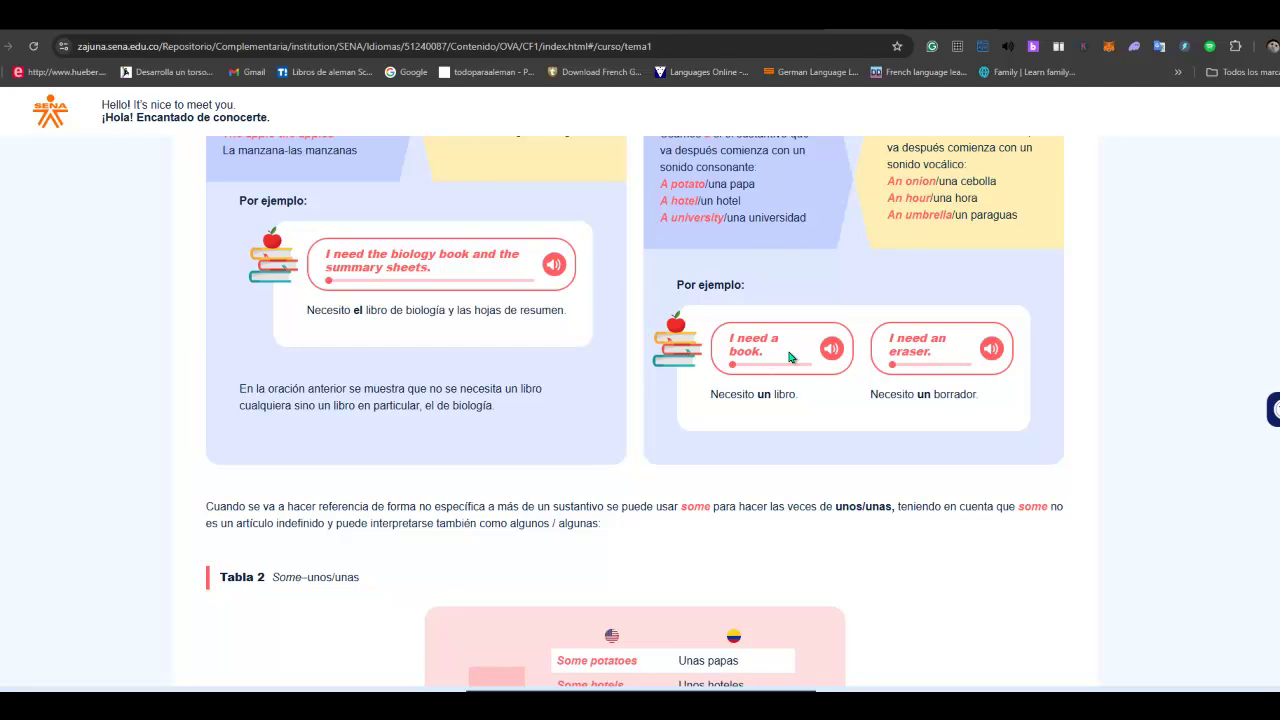
{"action": "left_click", "coordinate": [831, 350]}
{"action": "scroll", "coordinate": [985, 431], "scroll_direction": "down", "scroll_amount": 6}
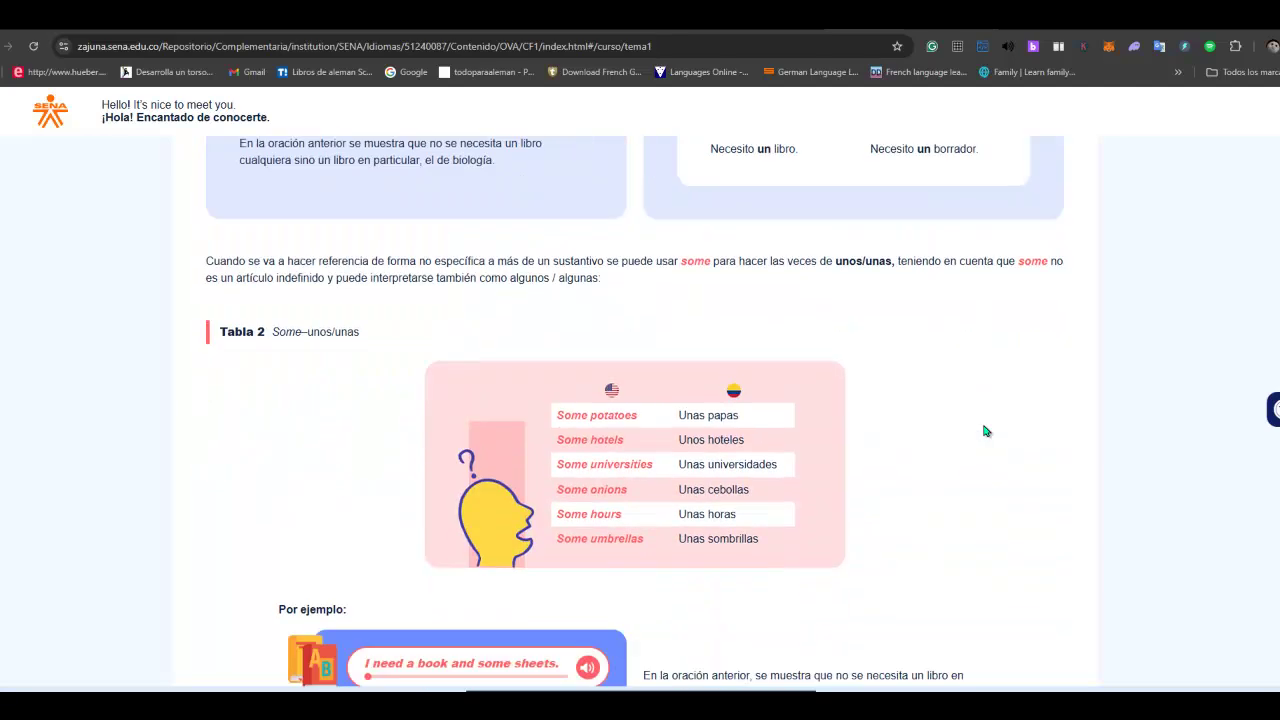
{"action": "scroll", "coordinate": [626, 472], "scroll_direction": "down", "scroll_amount": 1}
Review section 1.2 on common and proper nouns, through to the didactic activity that closes the topic.
{"action": "scroll", "coordinate": [626, 472], "scroll_direction": "down", "scroll_amount": 10}
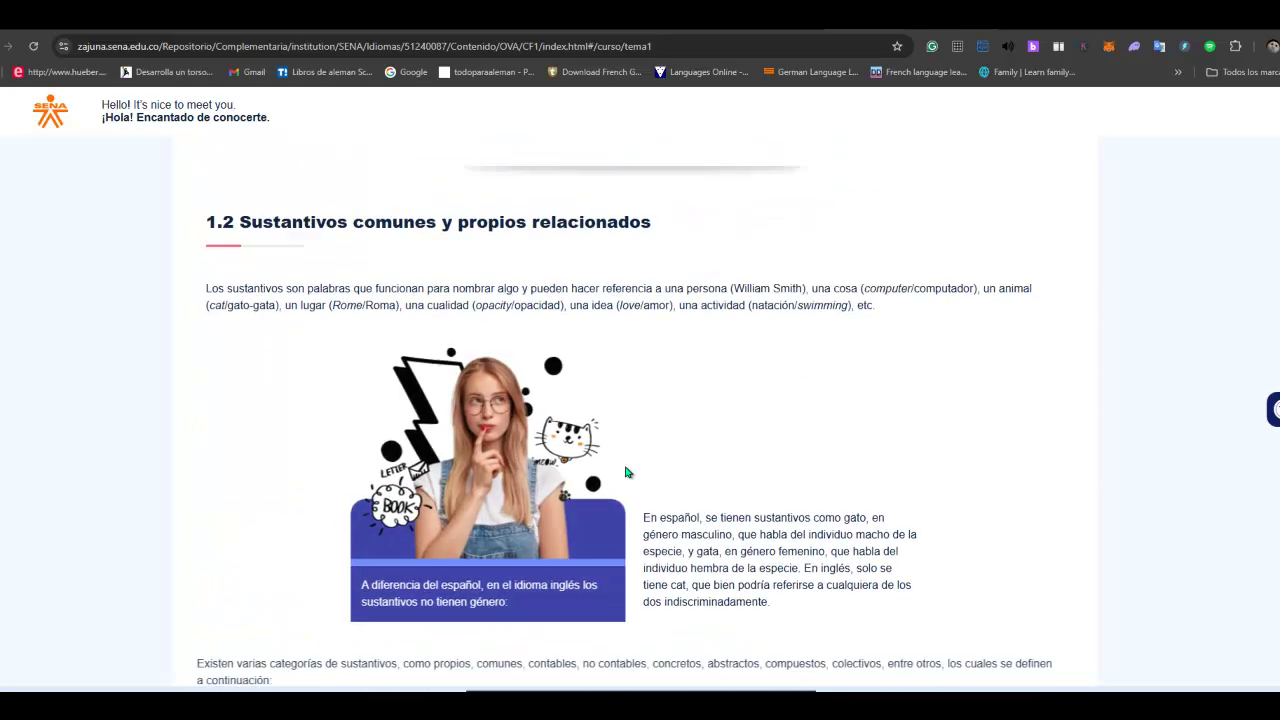
{"action": "scroll", "coordinate": [626, 472], "scroll_direction": "down", "scroll_amount": 9}
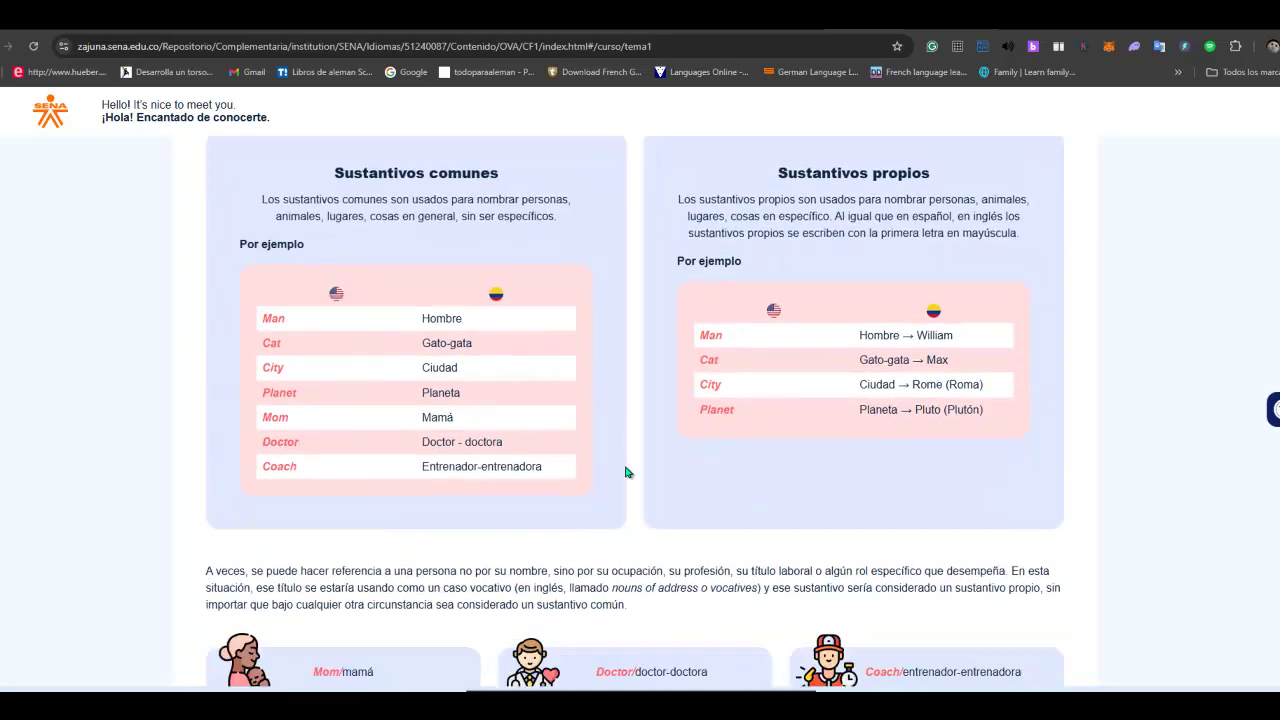
{"action": "scroll", "coordinate": [629, 470], "scroll_direction": "down", "scroll_amount": 1}
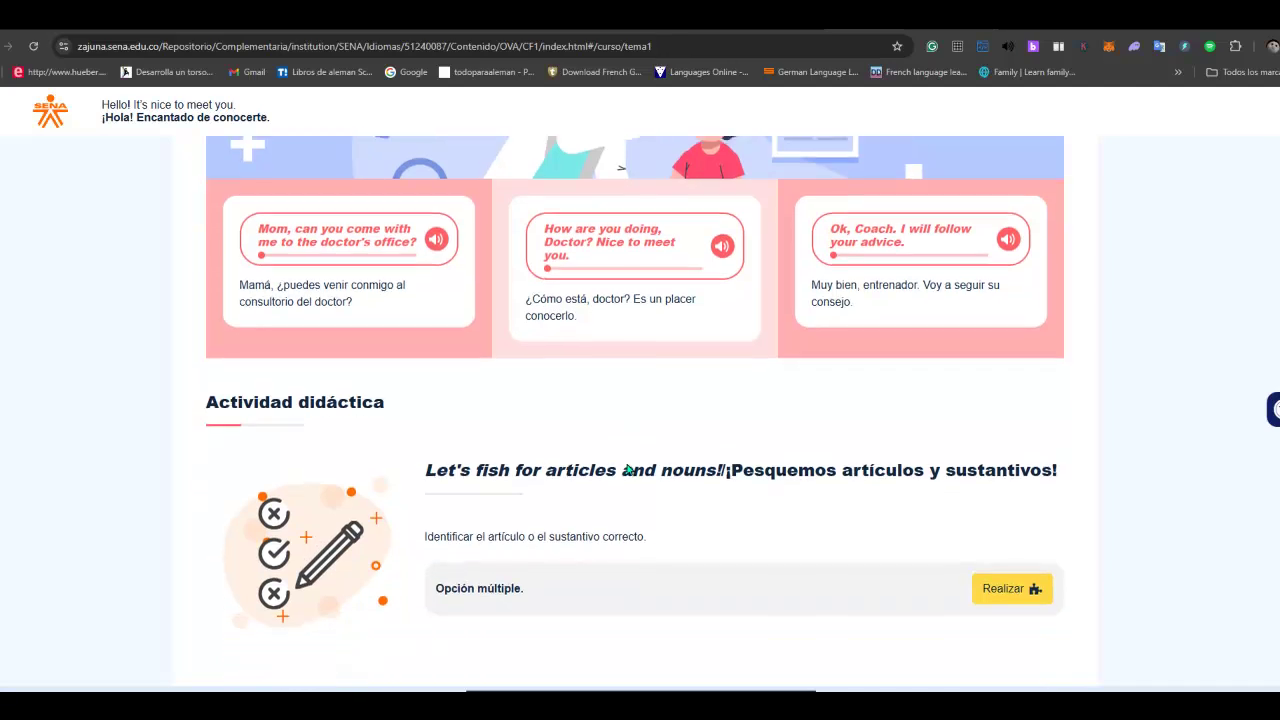
{"action": "scroll", "coordinate": [626, 466], "scroll_direction": "up", "scroll_amount": 1}
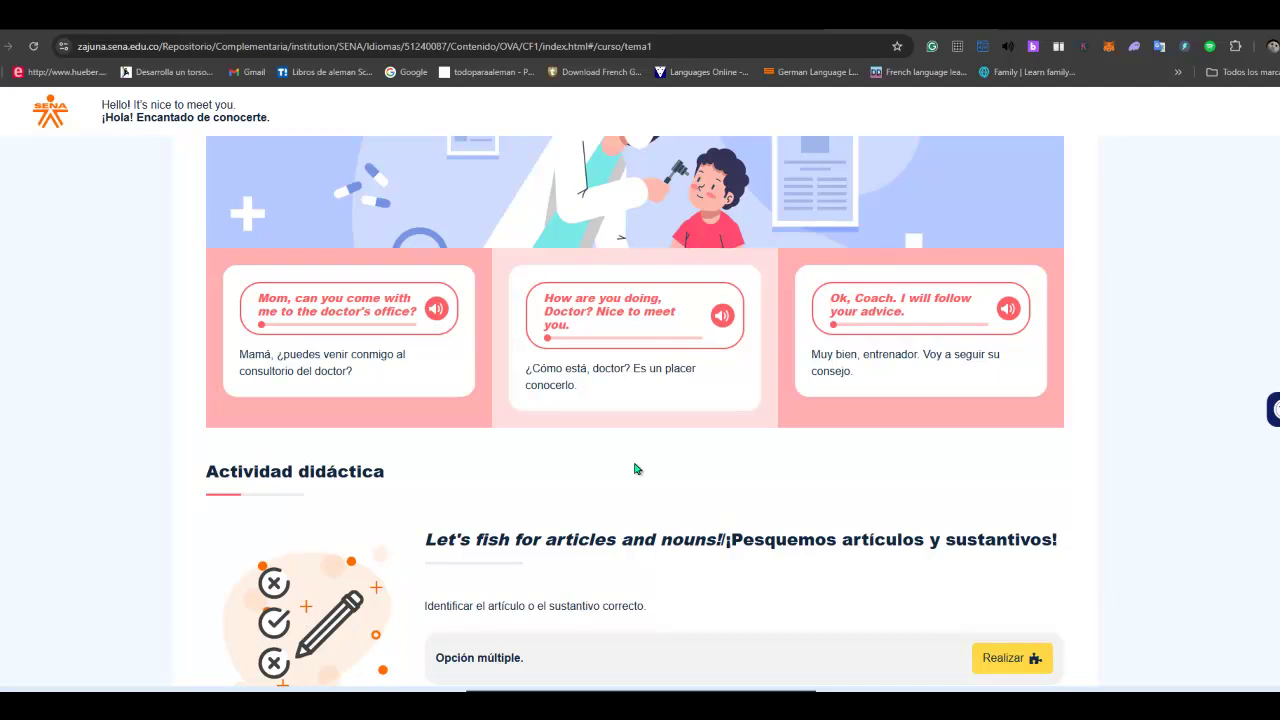
{"action": "scroll", "coordinate": [632, 450], "scroll_direction": "up", "scroll_amount": 15}
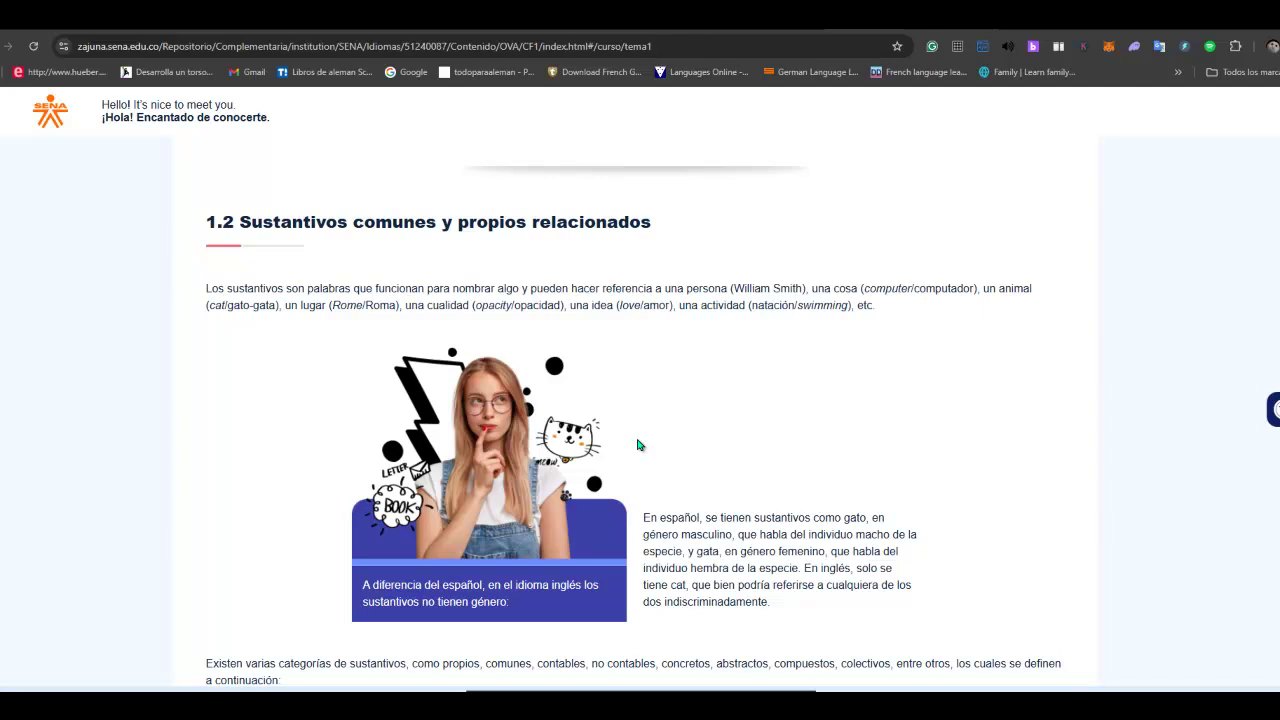
{"action": "scroll", "coordinate": [641, 445], "scroll_direction": "down", "scroll_amount": 6}
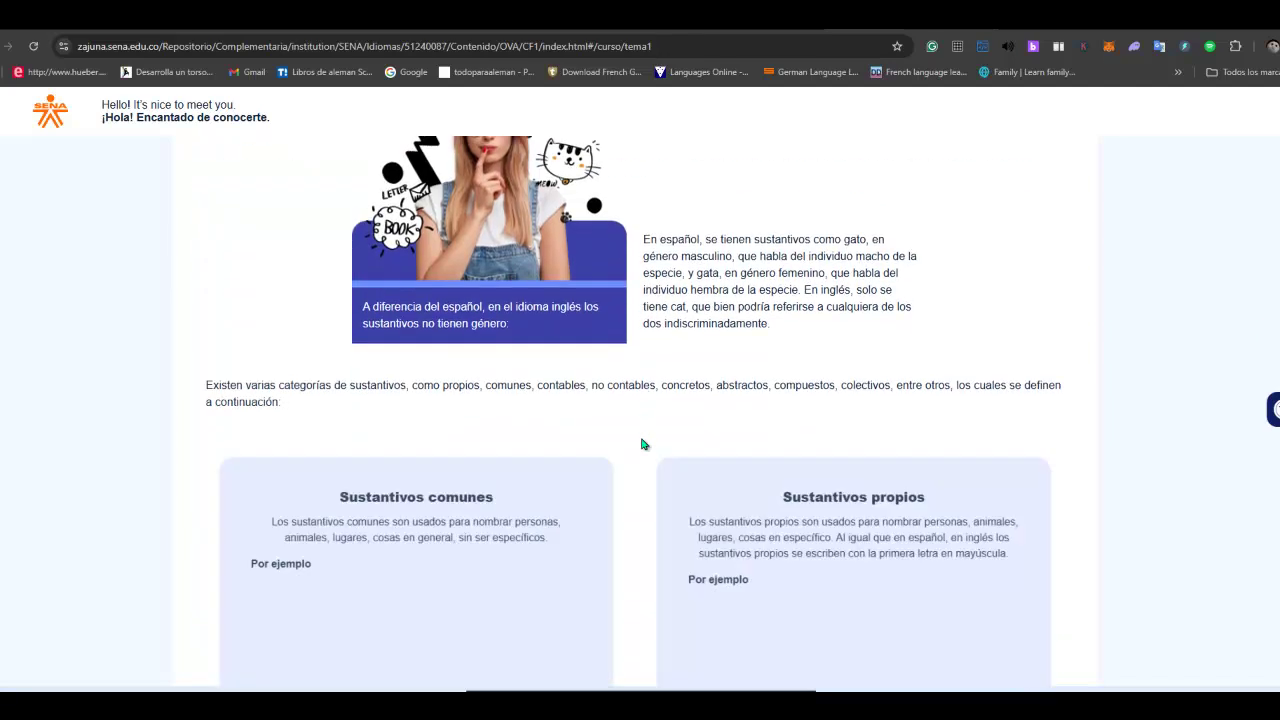
{"action": "scroll", "coordinate": [643, 441], "scroll_direction": "down", "scroll_amount": 8}
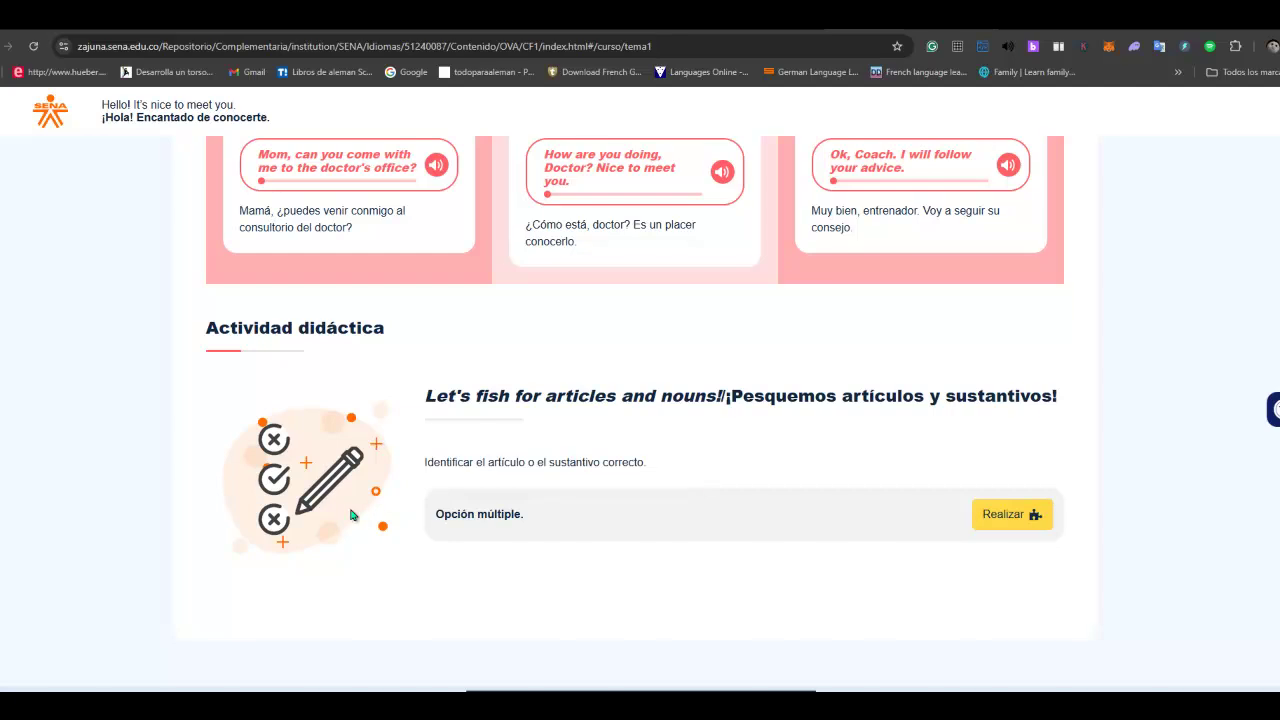
Launch the multiple-choice activity "Let's fish for articles and nouns!" and answer question 1 with "a".
{"action": "left_click", "coordinate": [993, 516]}
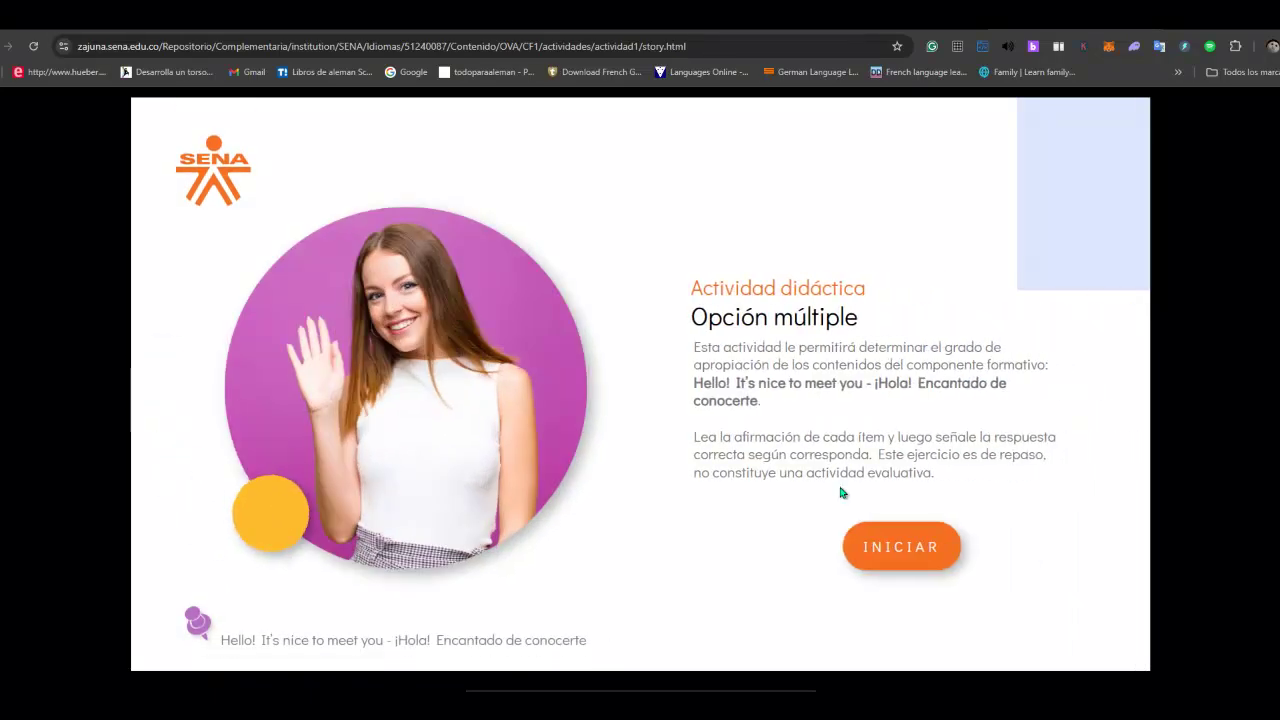
{"action": "left_click", "coordinate": [718, 553]}
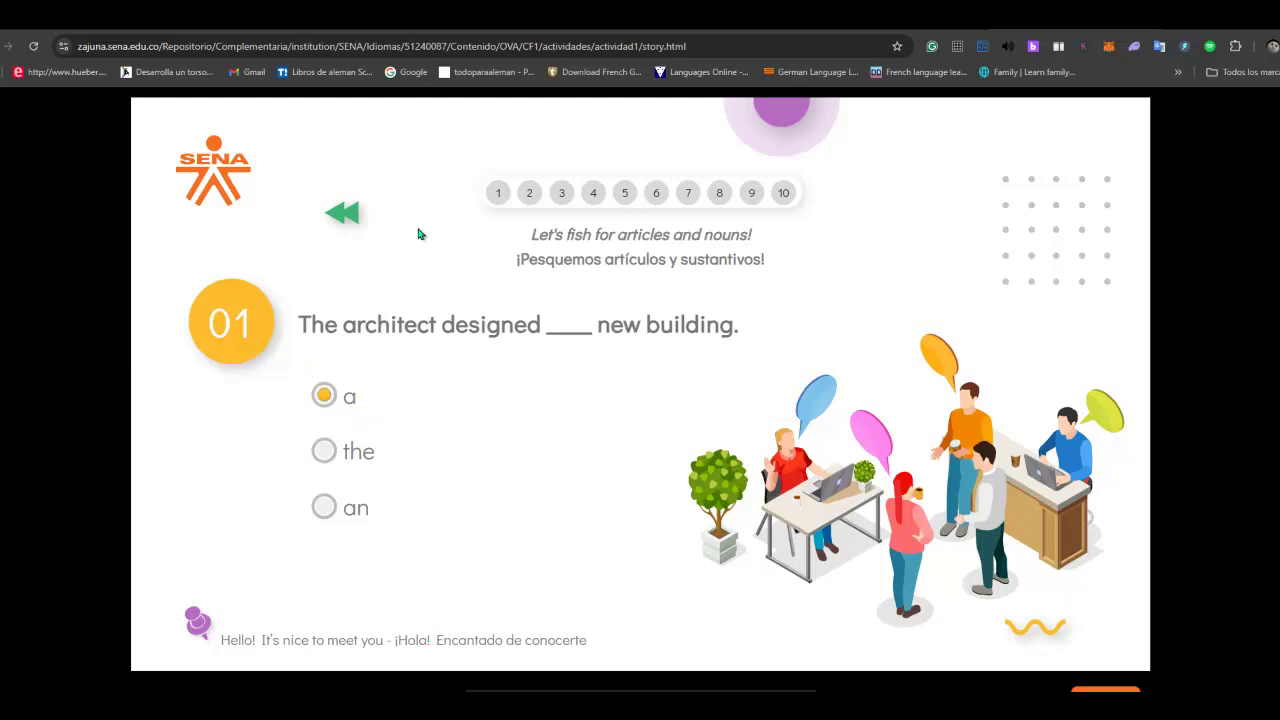
{"action": "left_click", "coordinate": [1065, 689]}
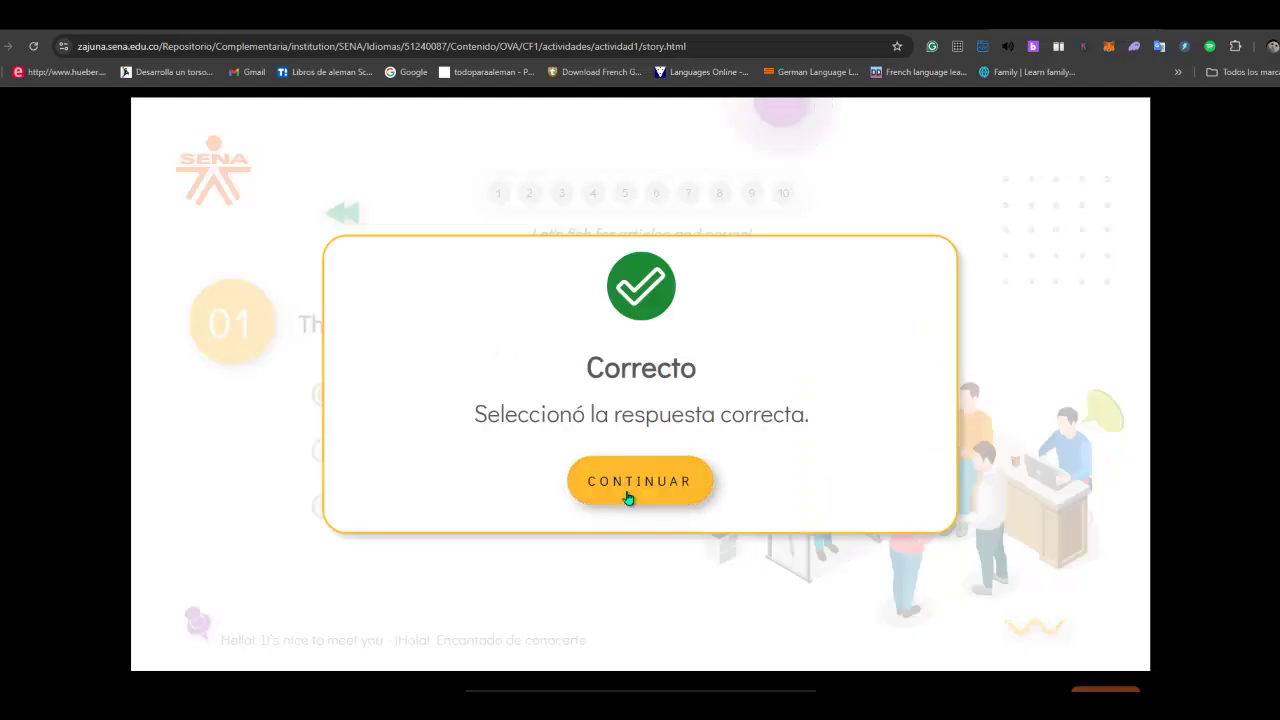
{"action": "left_click", "coordinate": [628, 497]}
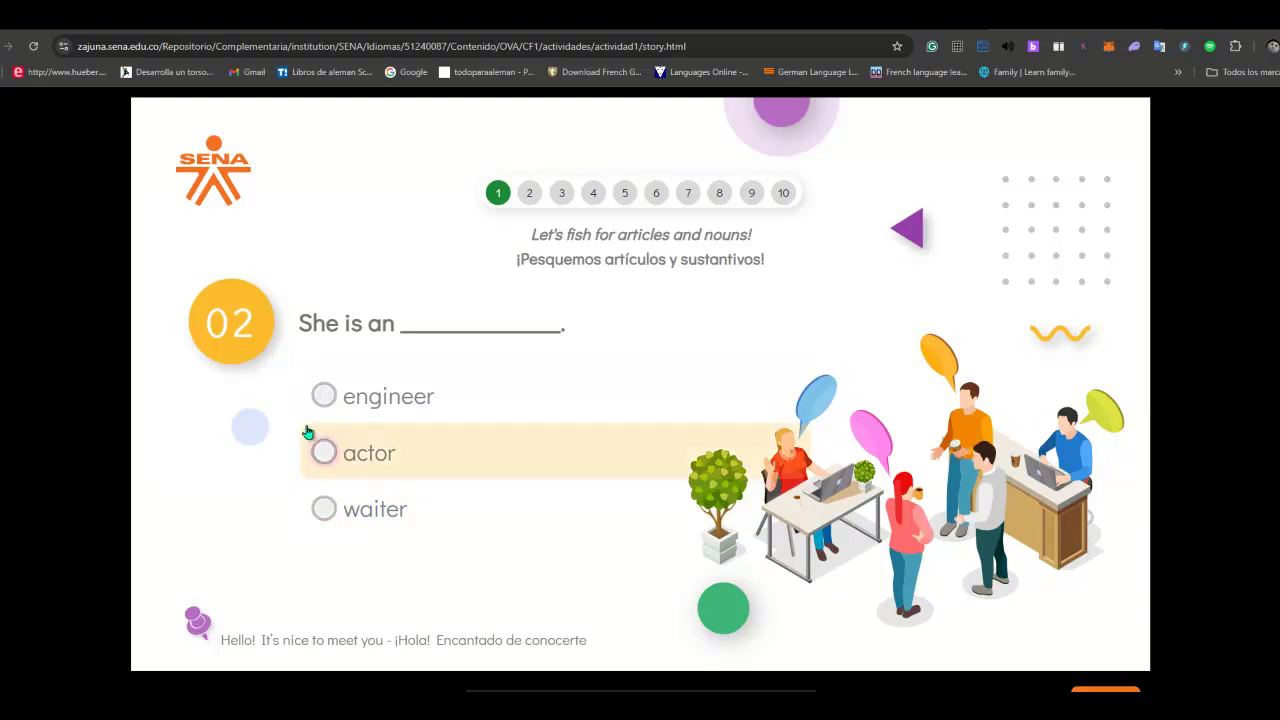
Answer question 2 with "engineer" and close the activity to return to the topic page.
{"action": "left_click", "coordinate": [322, 397]}
{"action": "left_click", "coordinate": [1105, 690]}
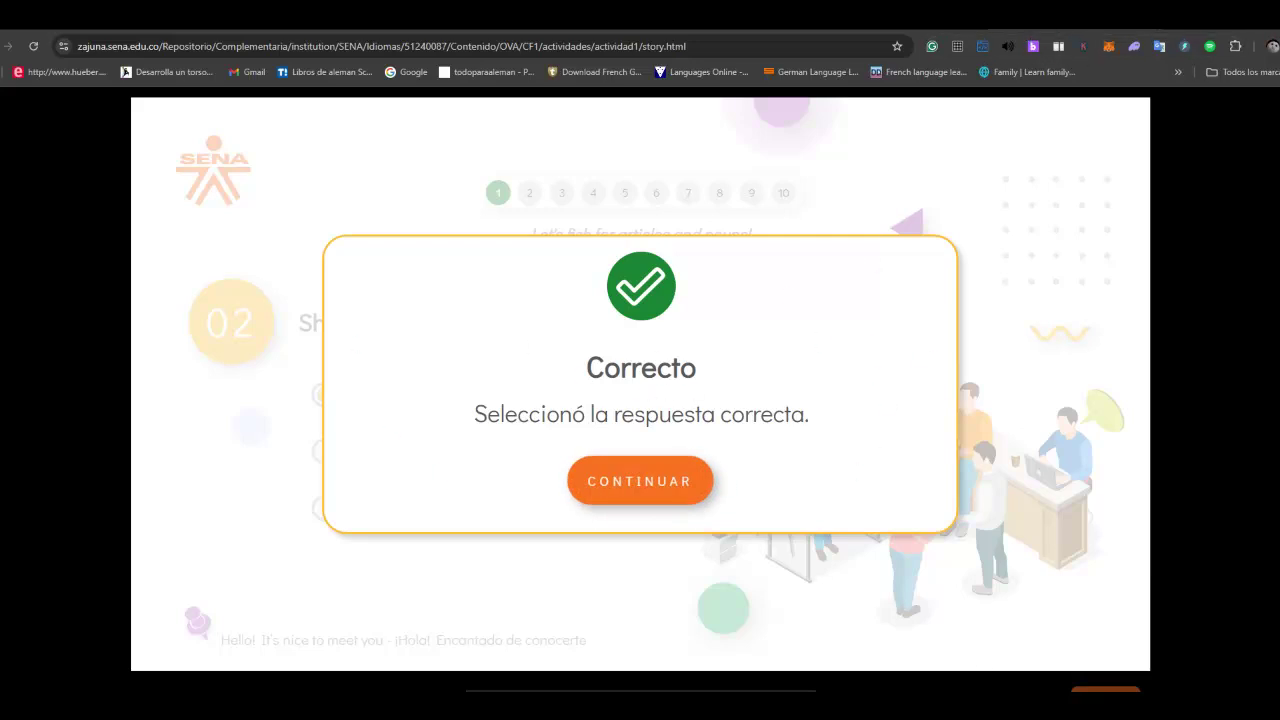
{"action": "left_click", "coordinate": [1150, 15]}
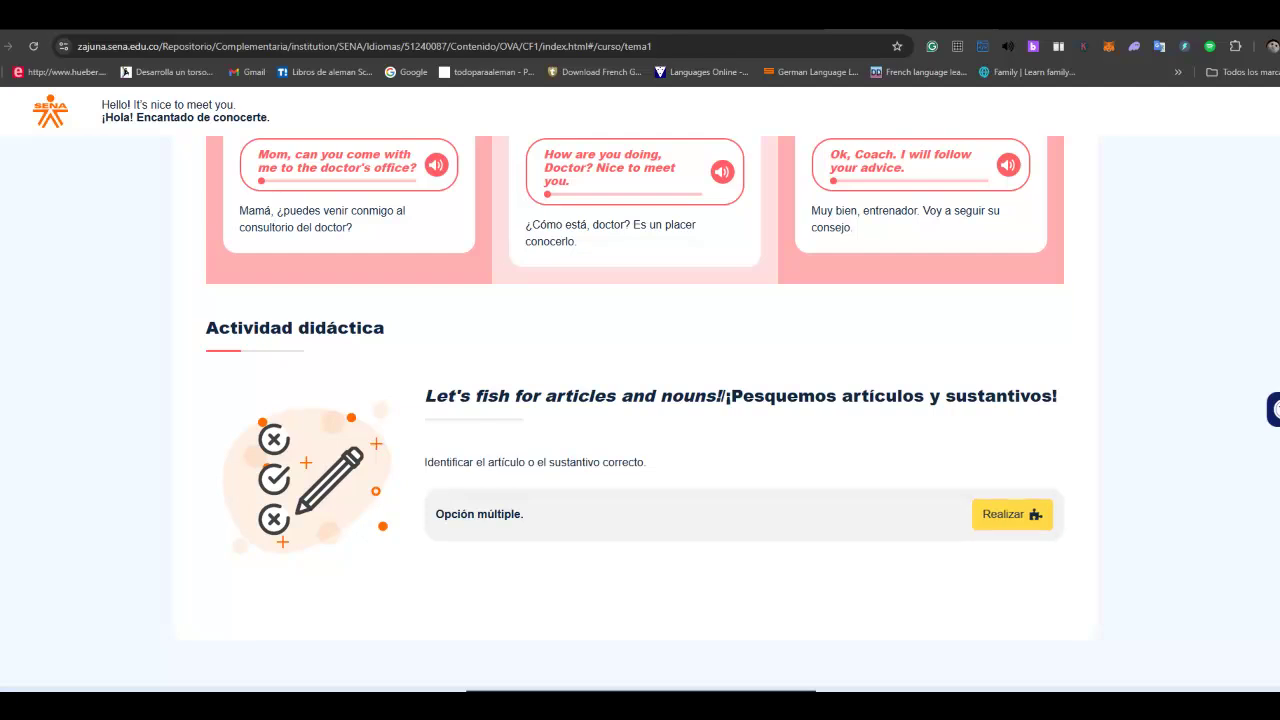
Open topic 2, "La persona gramatical y verbo to be", and examine its subject pronouns table and usage notes.
{"action": "left_click", "coordinate": [1157, 673]}
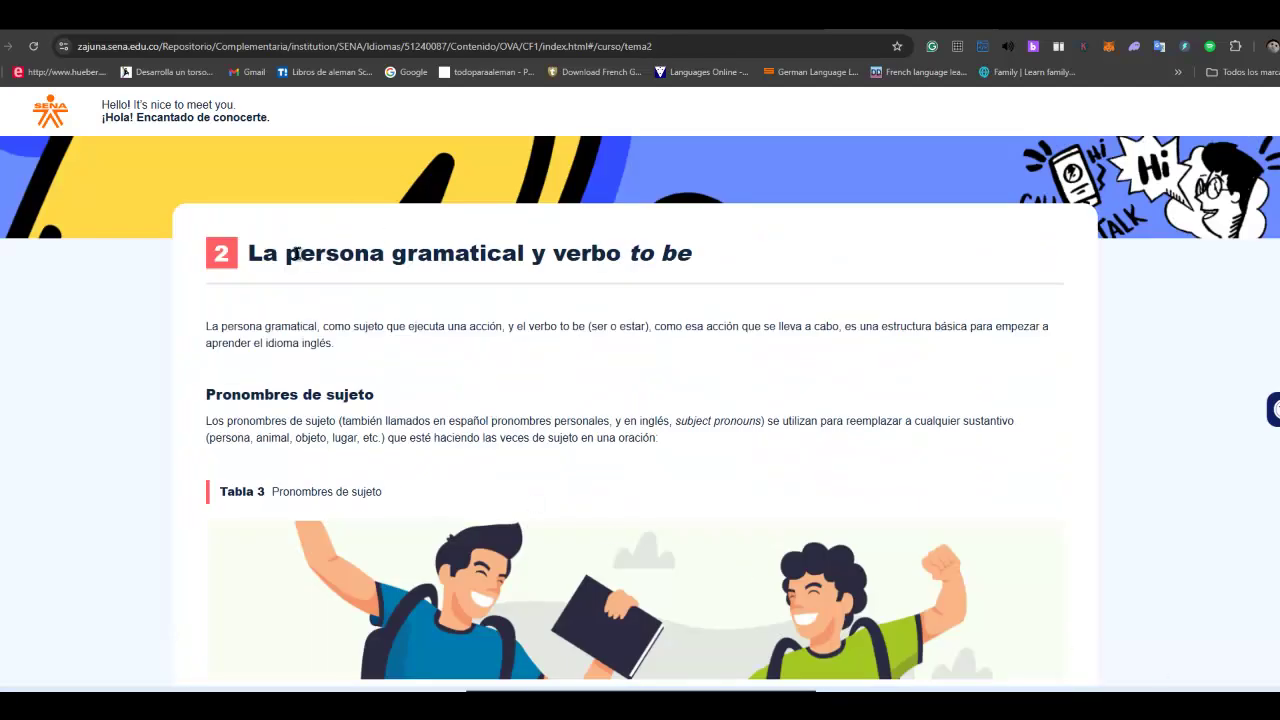
{"action": "scroll", "coordinate": [420, 374], "scroll_direction": "down", "scroll_amount": 1}
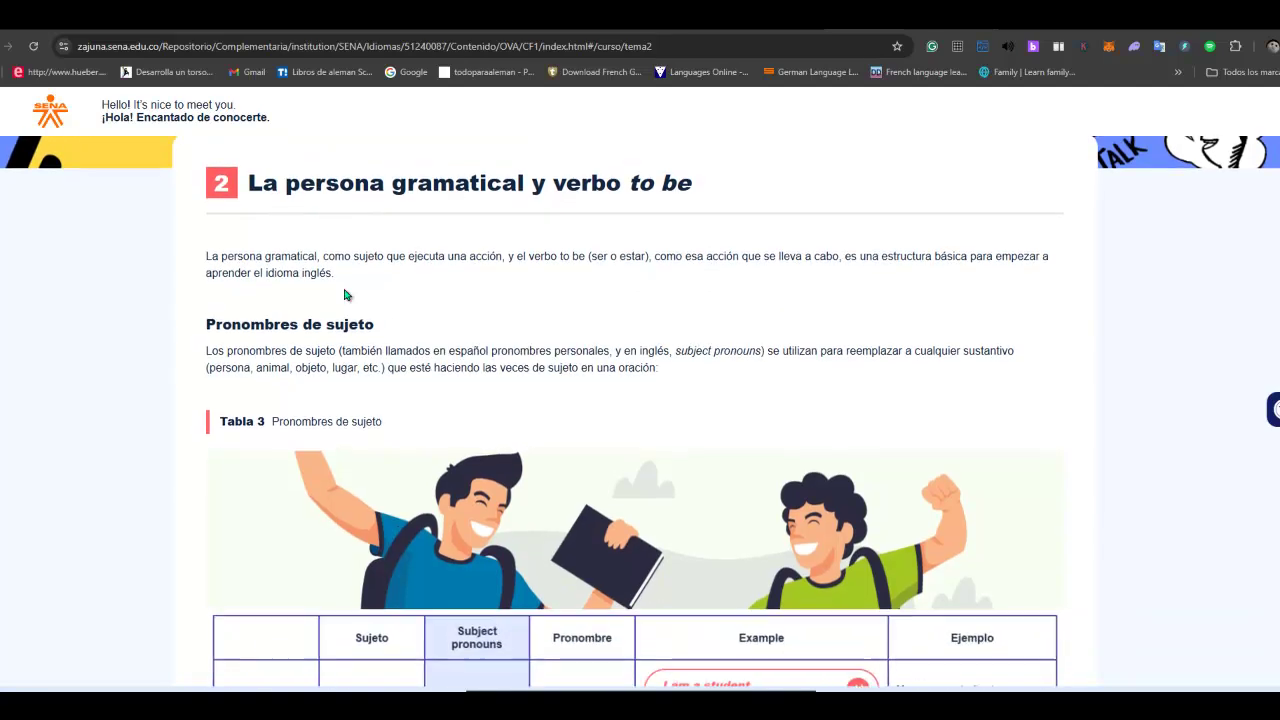
{"action": "left_click_drag", "start_coordinate": [546, 186], "coordinate": [712, 188]}
{"action": "scroll", "coordinate": [738, 374], "scroll_direction": "down", "scroll_amount": 4}
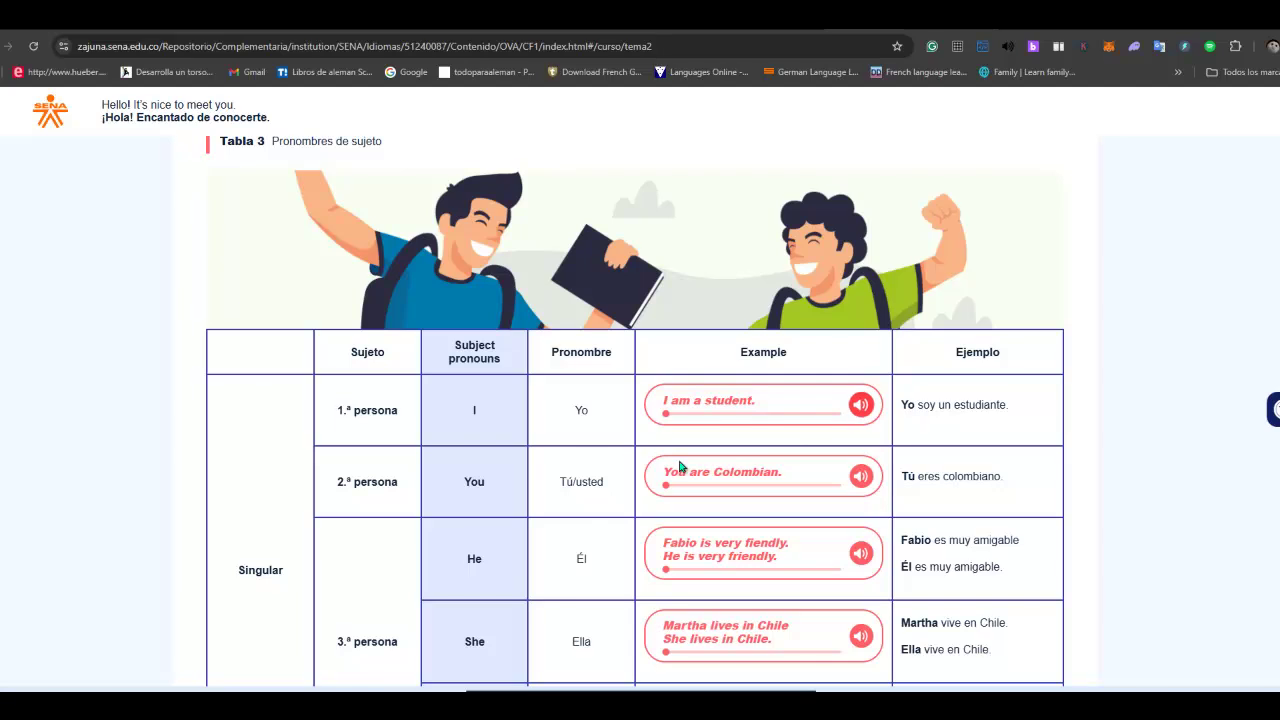
{"action": "scroll", "coordinate": [660, 465], "scroll_direction": "down", "scroll_amount": 3}
{"action": "scroll", "coordinate": [640, 463], "scroll_direction": "down", "scroll_amount": 10}
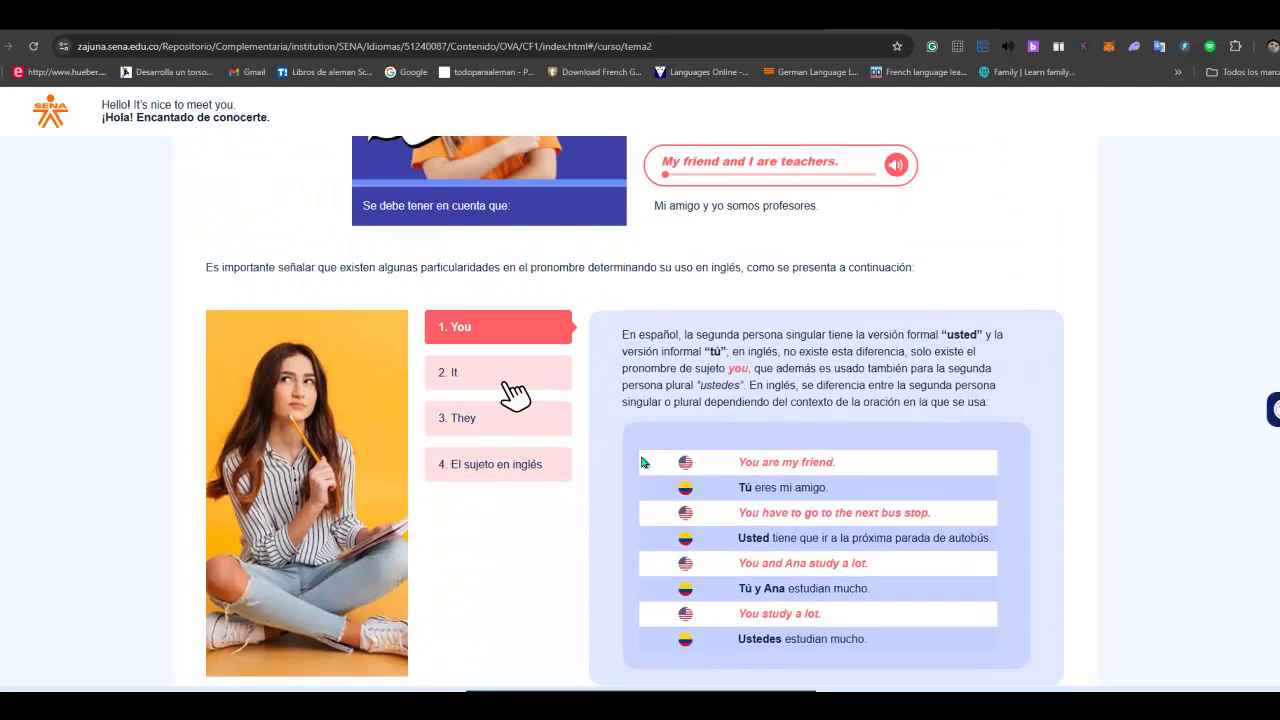
View the pronoun usage notes for You, It, They and El sujeto en inglés.
{"action": "left_click", "coordinate": [460, 373]}
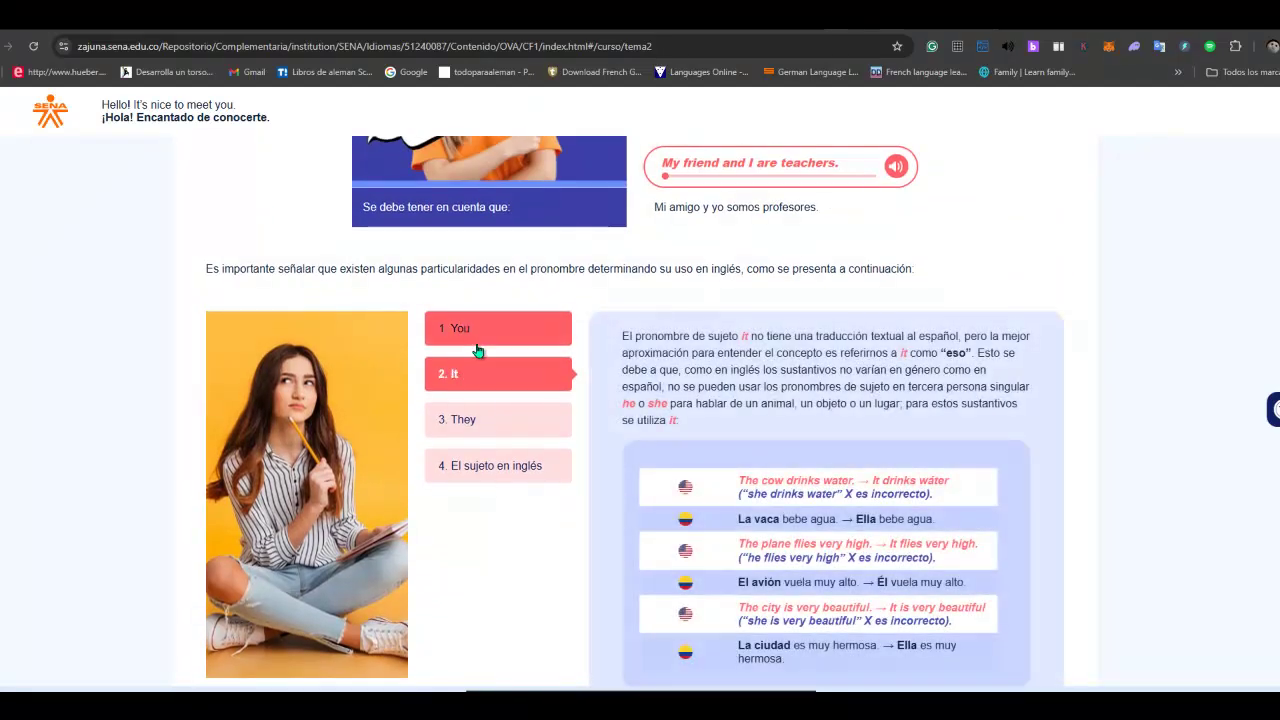
{"action": "left_click", "coordinate": [481, 343]}
{"action": "left_click", "coordinate": [480, 378]}
{"action": "left_click", "coordinate": [474, 425]}
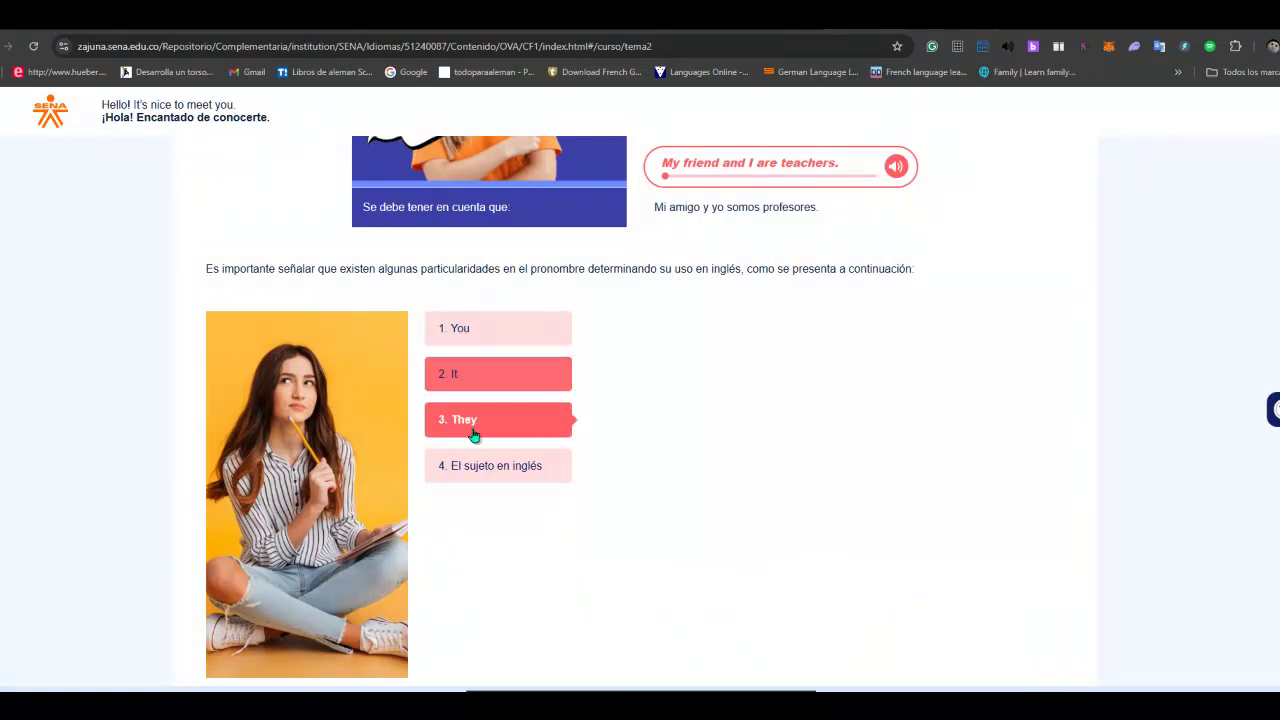
{"action": "left_click", "coordinate": [495, 465]}
Examine the verb "to be" conjugation table and continue to the Contracciones video section.
{"action": "scroll", "coordinate": [531, 423], "scroll_direction": "down", "scroll_amount": 7}
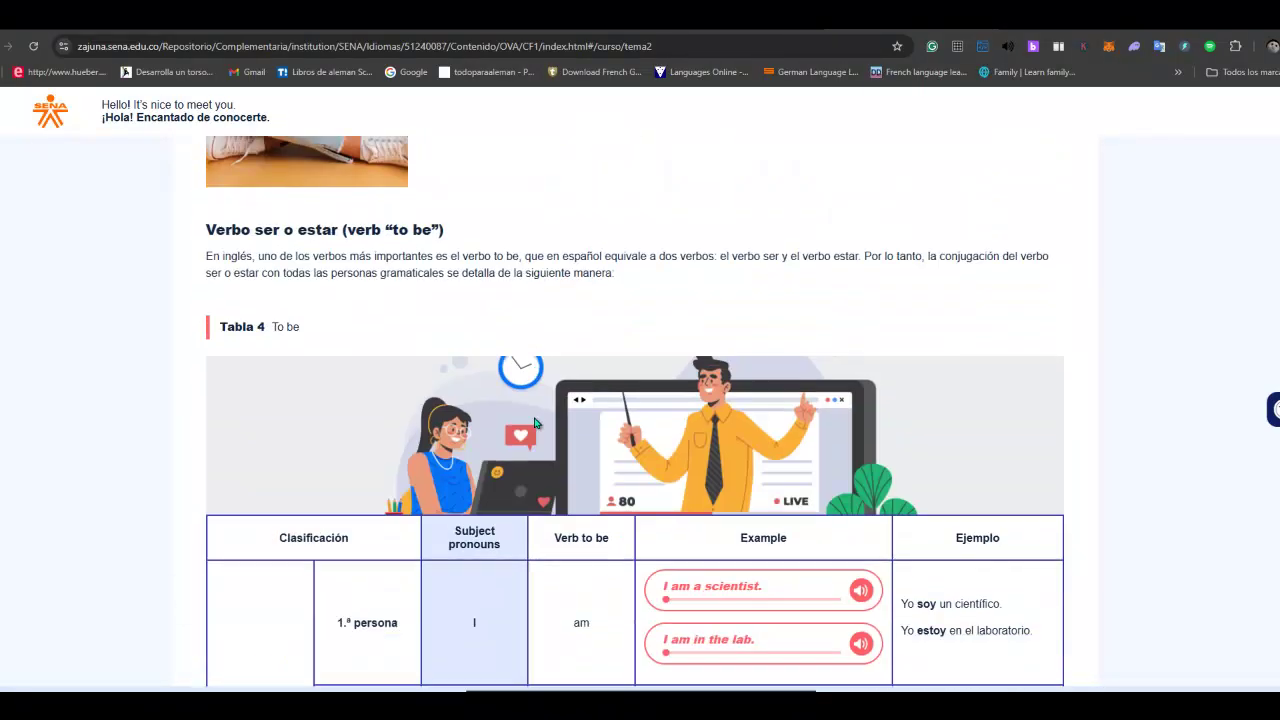
{"action": "scroll", "coordinate": [534, 423], "scroll_direction": "down", "scroll_amount": 7}
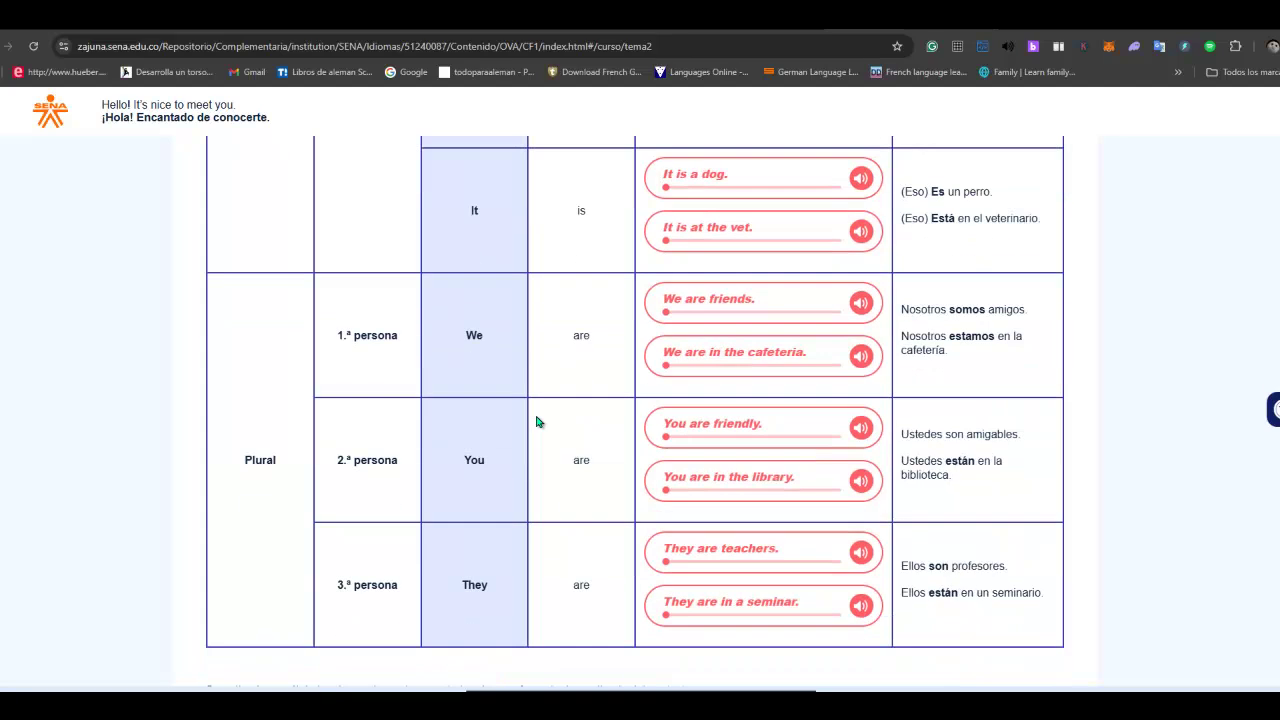
{"action": "scroll", "coordinate": [557, 393], "scroll_direction": "down", "scroll_amount": 7}
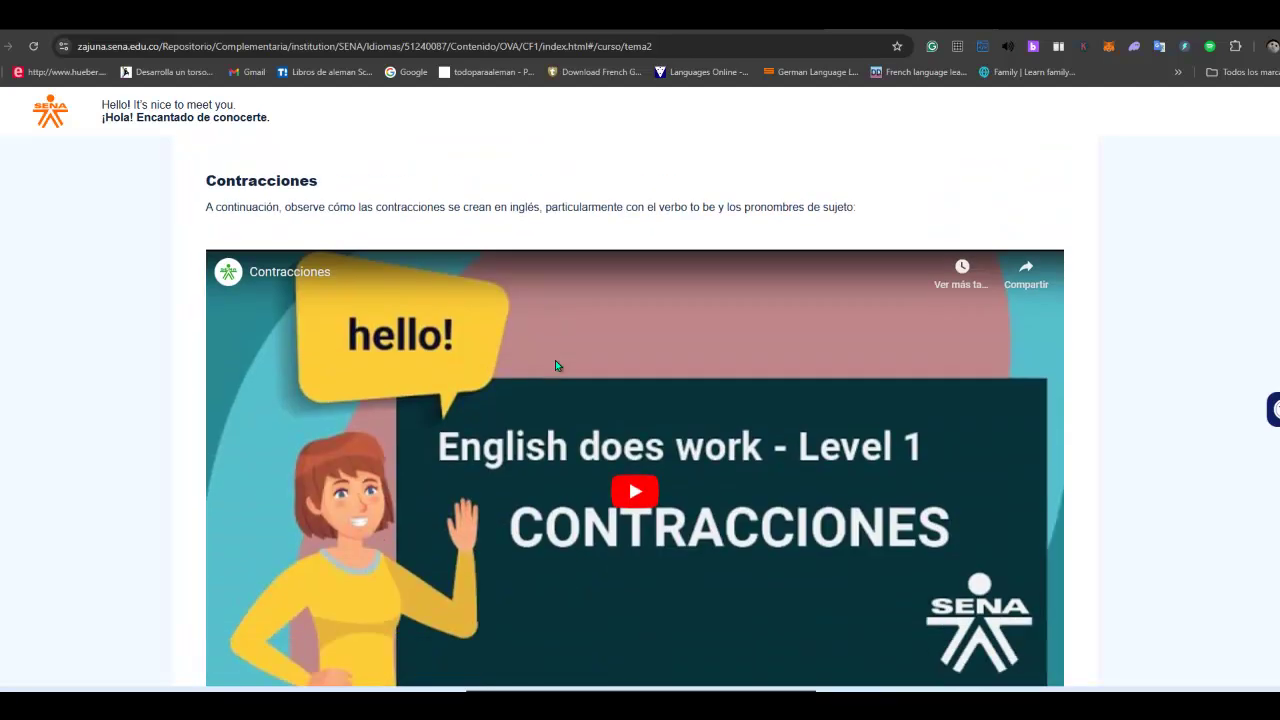
Examine the rest of topic 2: the contractions note, the present simple structures of "to be", and the "Who is this person?" activity.
{"action": "scroll", "coordinate": [556, 365], "scroll_direction": "down", "scroll_amount": 1}
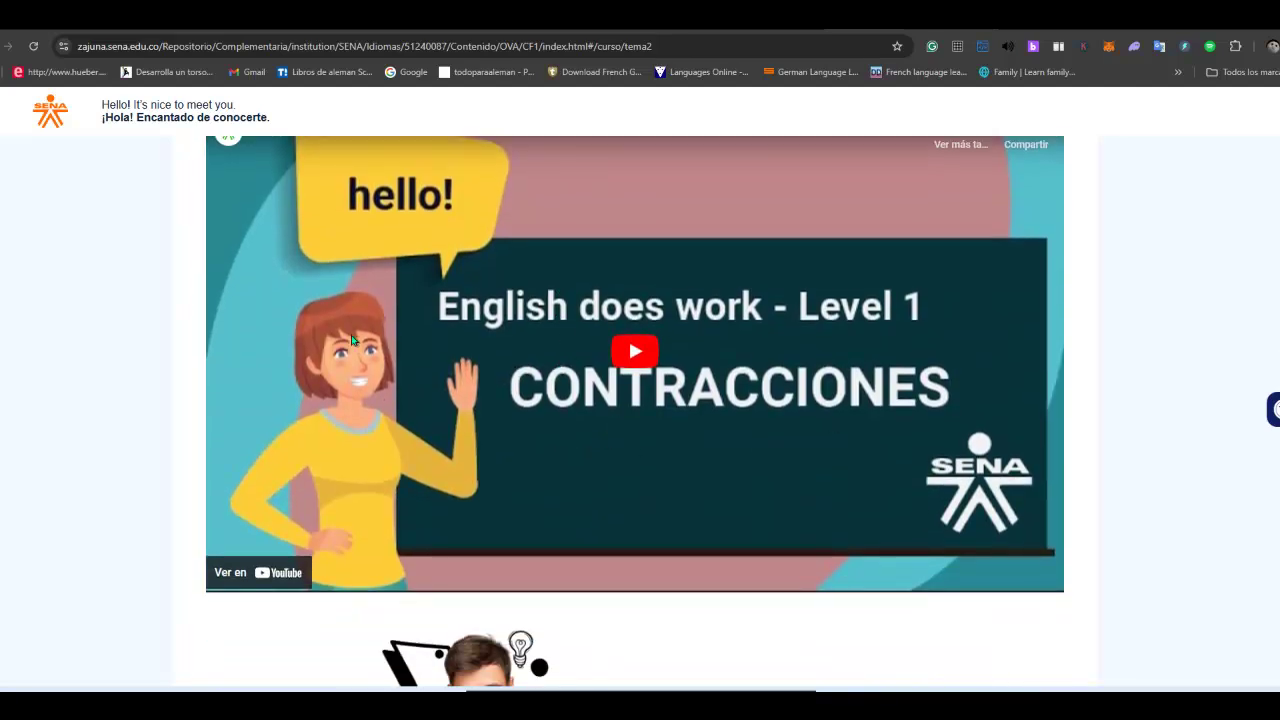
{"action": "scroll", "coordinate": [589, 329], "scroll_direction": "down", "scroll_amount": 5}
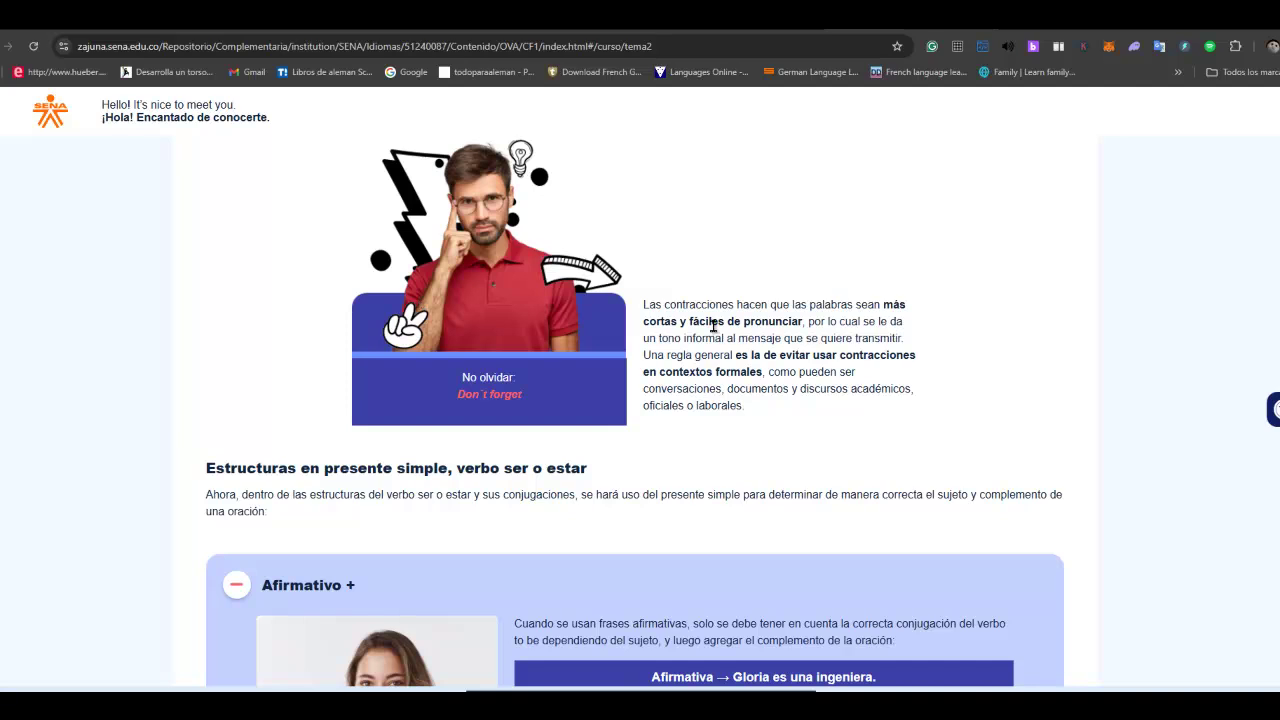
{"action": "scroll", "coordinate": [831, 304], "scroll_direction": "down", "scroll_amount": 10}
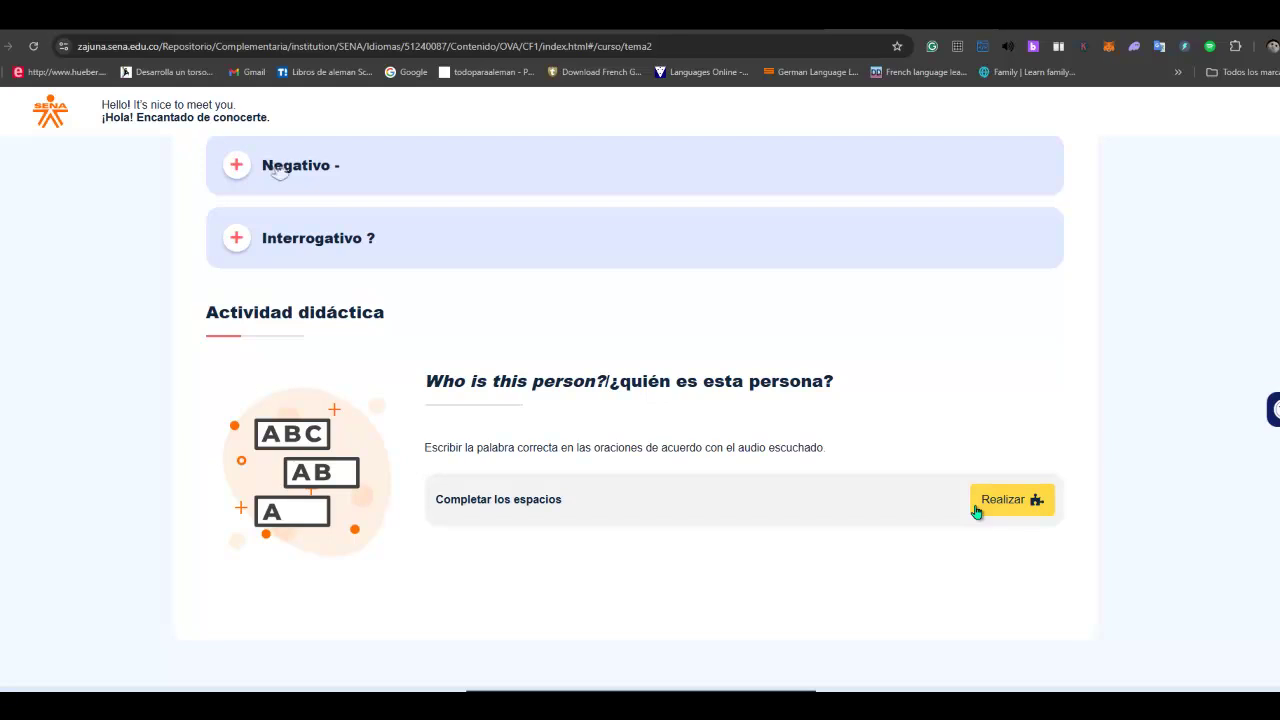
{"action": "scroll", "coordinate": [975, 510], "scroll_direction": "up", "scroll_amount": 3}
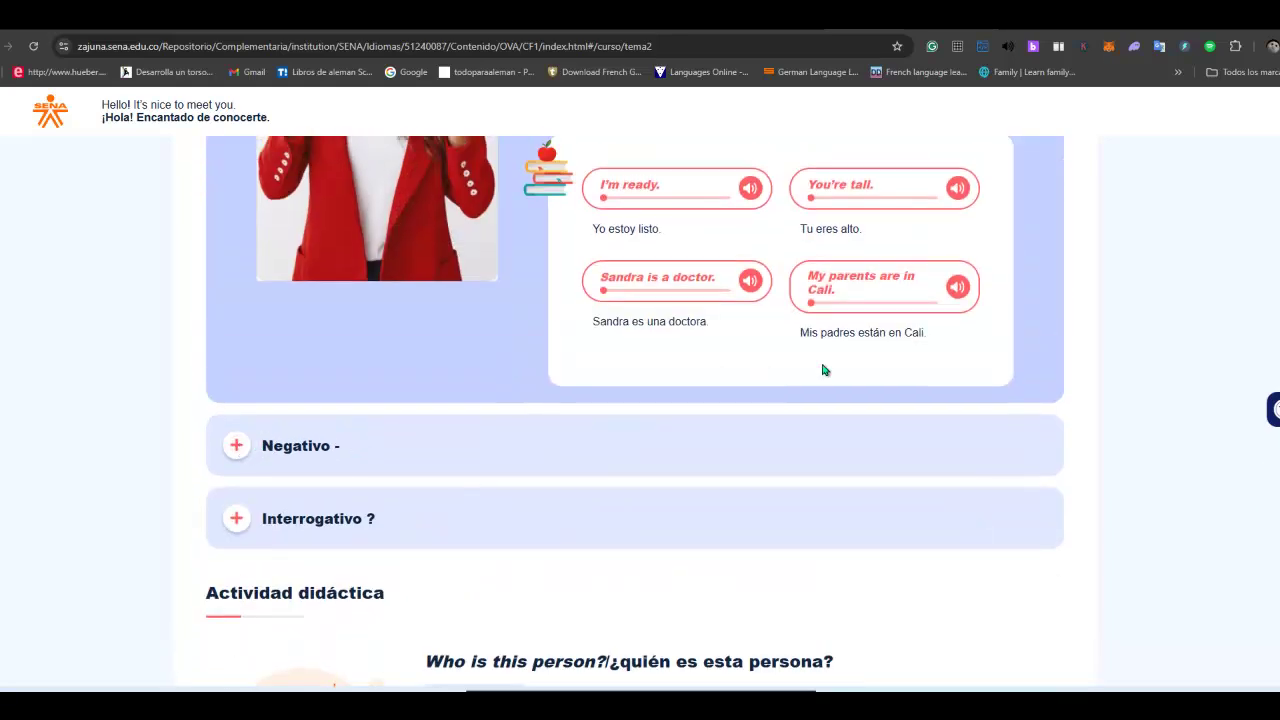
{"action": "scroll", "coordinate": [824, 370], "scroll_direction": "up", "scroll_amount": 10}
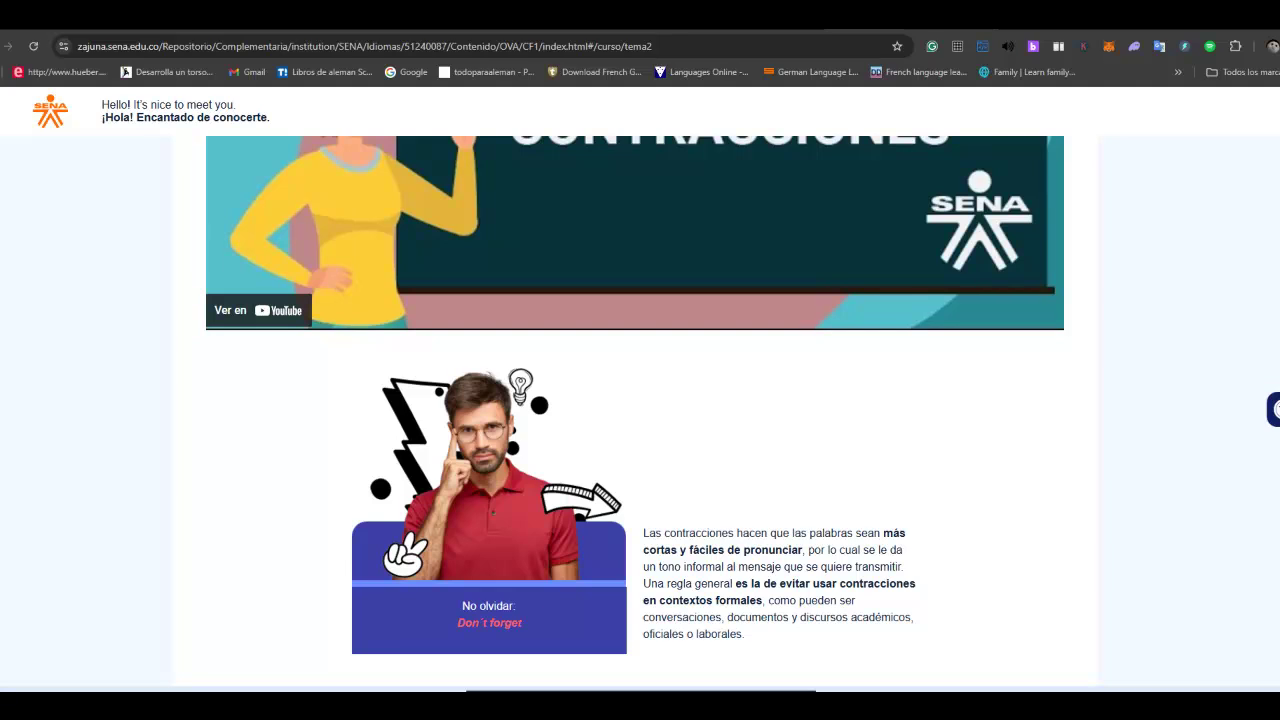
Go to topic 3, "Greetings and farewells", and highlight the words of its title.
{"action": "scroll", "coordinate": [445, 302], "scroll_direction": "up", "scroll_amount": 10}
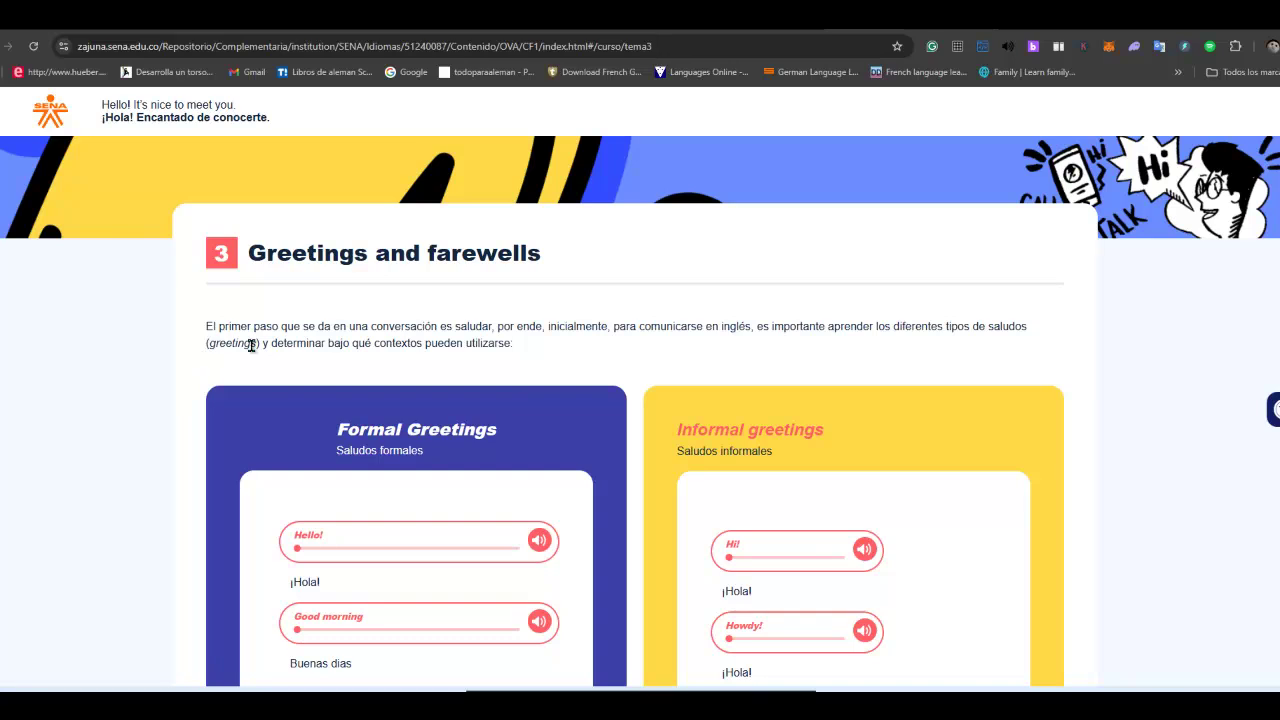
{"action": "double_click", "coordinate": [265, 252]}
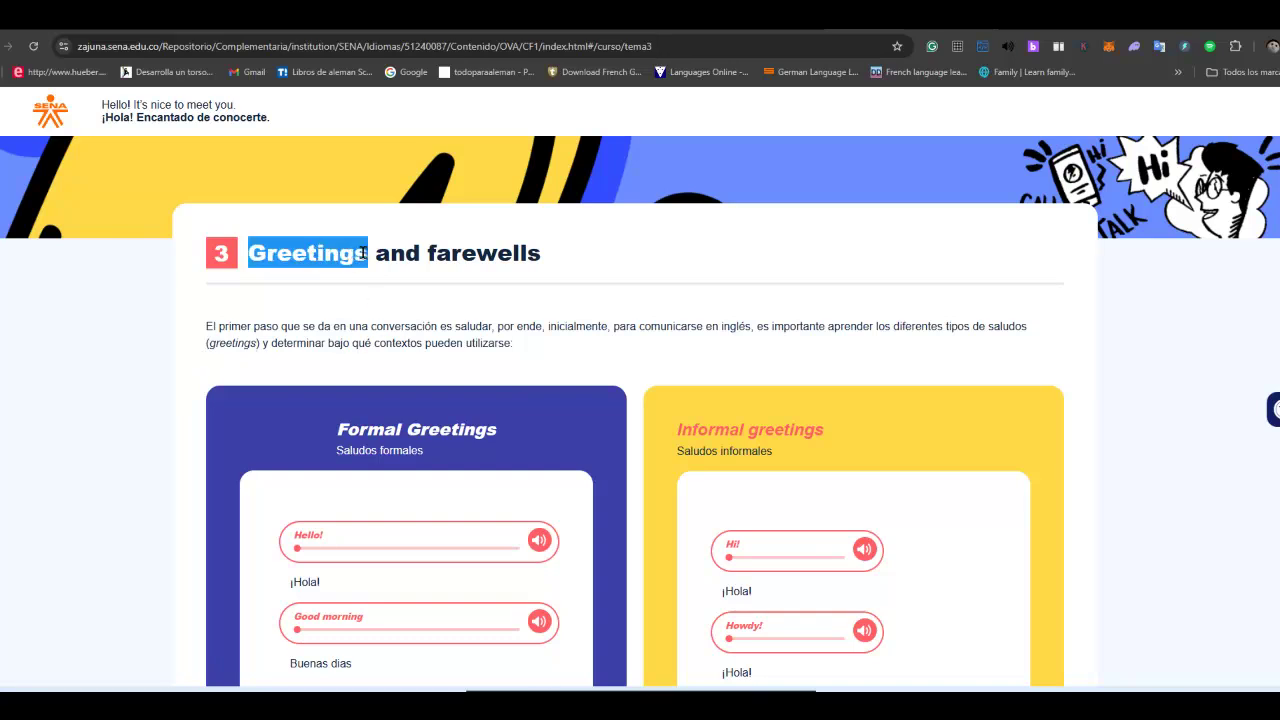
{"action": "left_click_drag", "start_coordinate": [420, 253], "coordinate": [562, 262]}
{"action": "left_click_drag", "start_coordinate": [277, 254], "coordinate": [307, 255]}
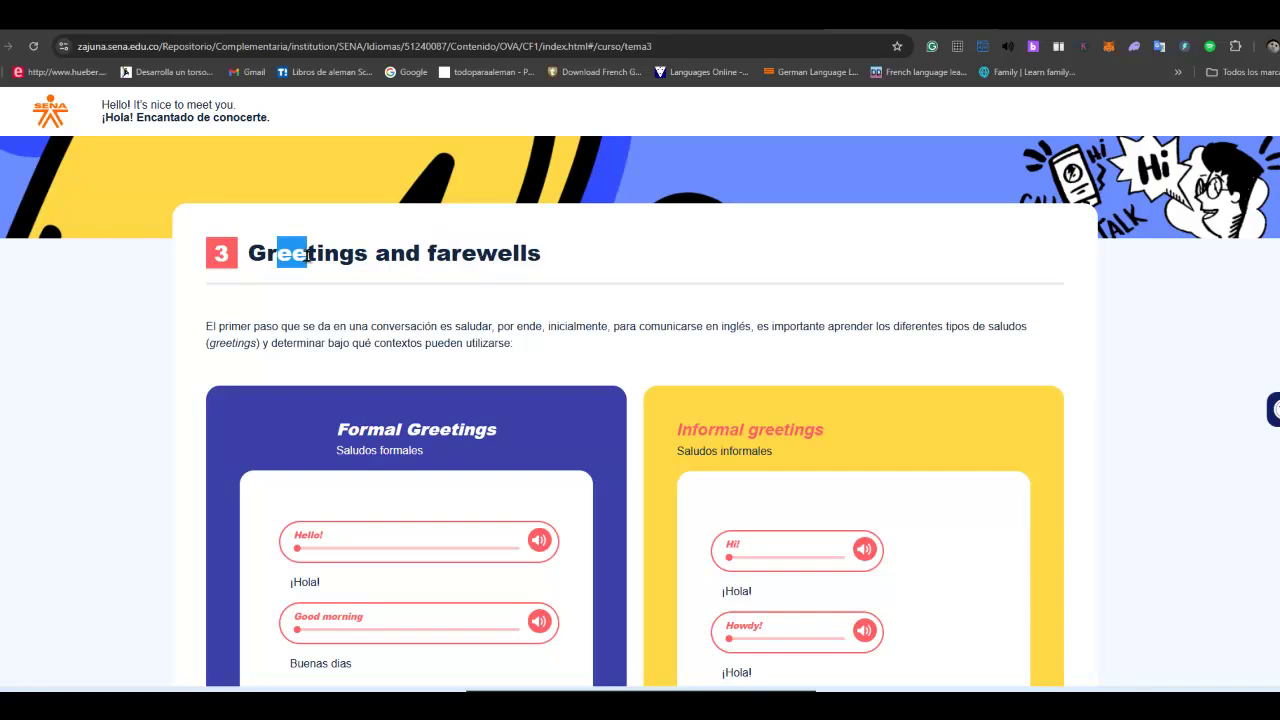
{"action": "left_click_drag", "start_coordinate": [420, 253], "coordinate": [643, 303]}
Examine topic 3's formal and informal greetings and farewells, the good evening/good night reminder, and the "Greeting the doctor" activity.
{"action": "scroll", "coordinate": [450, 300], "scroll_direction": "down", "scroll_amount": 3}
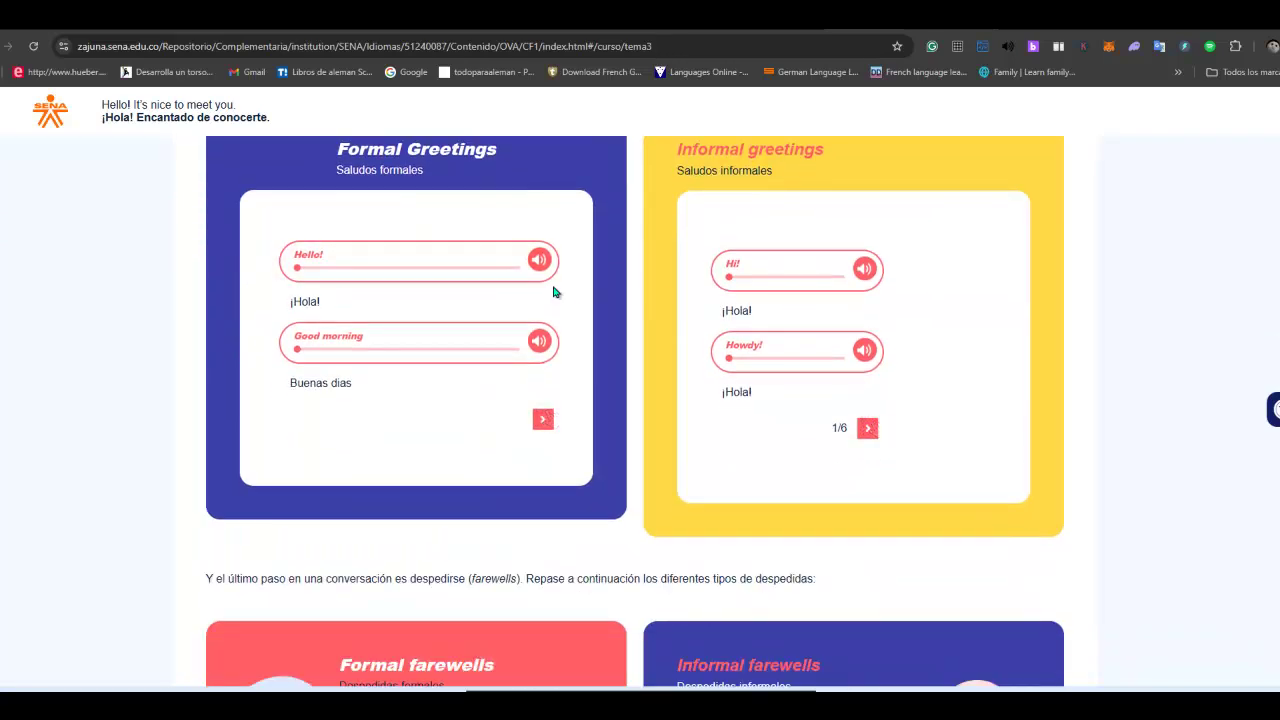
{"action": "scroll", "coordinate": [627, 311], "scroll_direction": "down", "scroll_amount": 6}
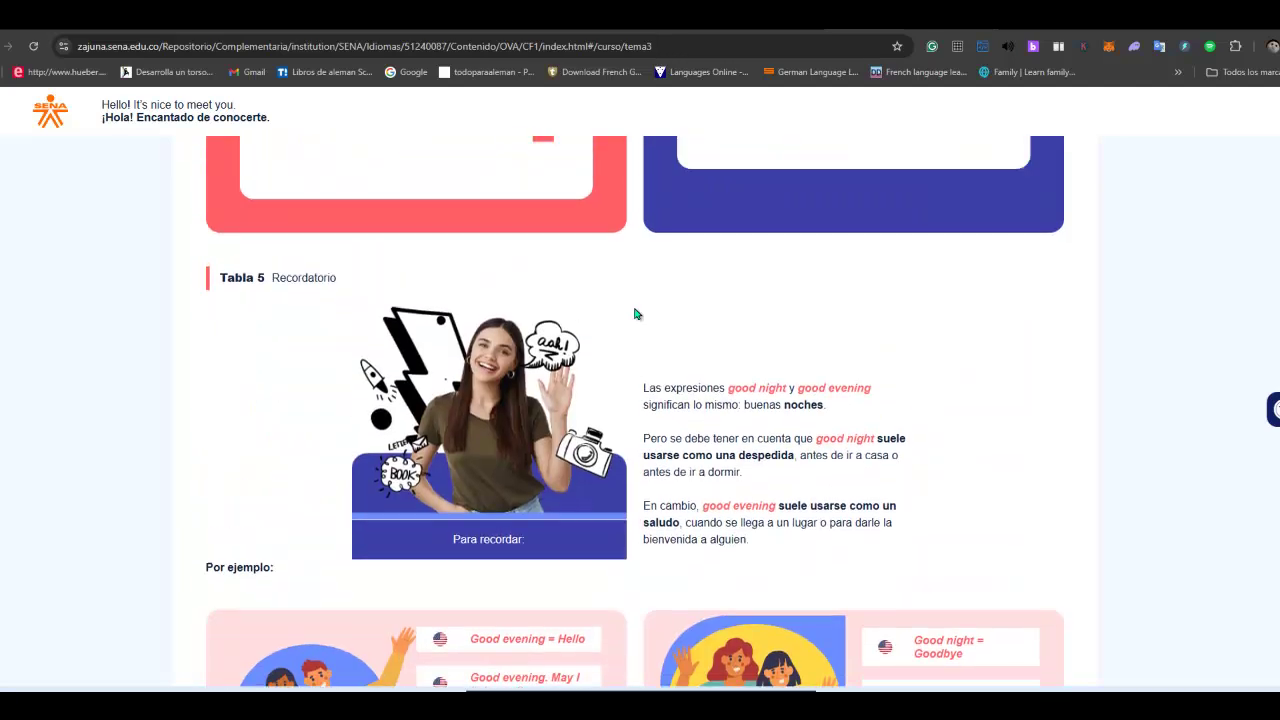
{"action": "scroll", "coordinate": [634, 314], "scroll_direction": "down", "scroll_amount": 5}
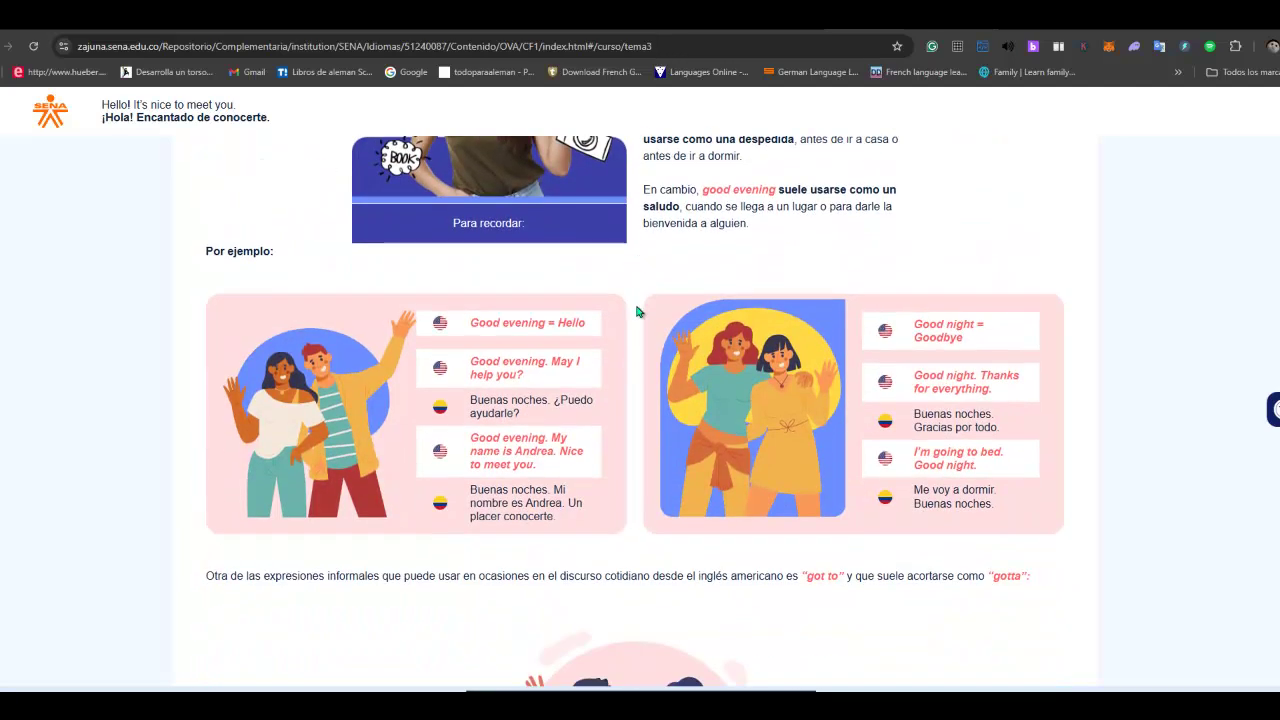
{"action": "scroll", "coordinate": [636, 312], "scroll_direction": "down", "scroll_amount": 3}
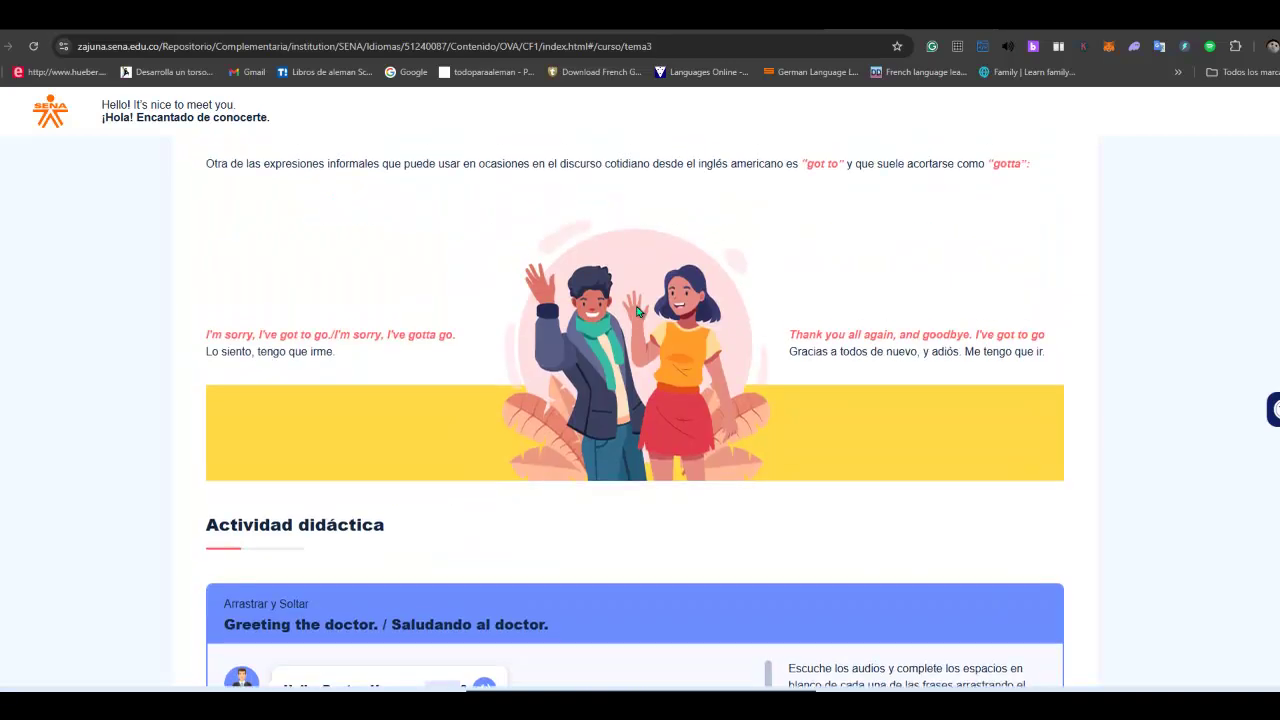
{"action": "scroll", "coordinate": [640, 312], "scroll_direction": "up", "scroll_amount": 2}
{"action": "scroll", "coordinate": [600, 315], "scroll_direction": "down", "scroll_amount": 7}
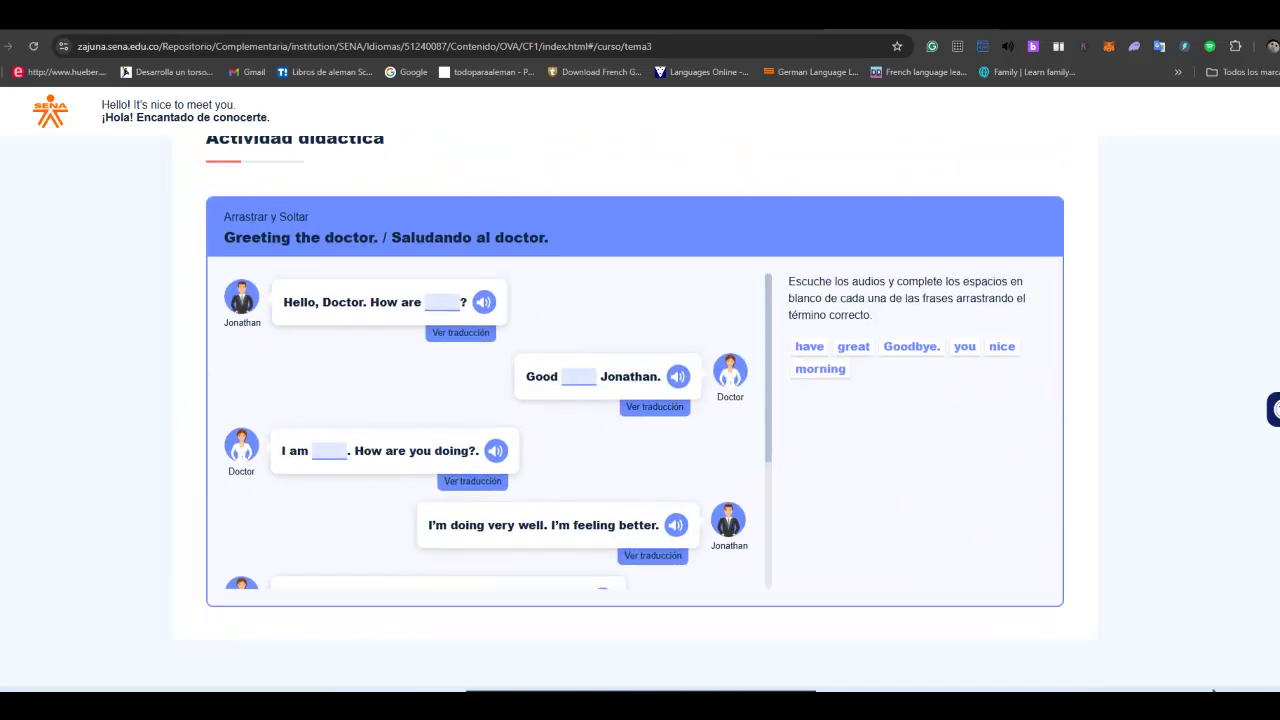
Open topic 4, "Vocabulary: Let's start", and examine its alphabet pronunciation video, vowel sounds section and table on the letter Y.
{"action": "left_click", "coordinate": [751, 640]}
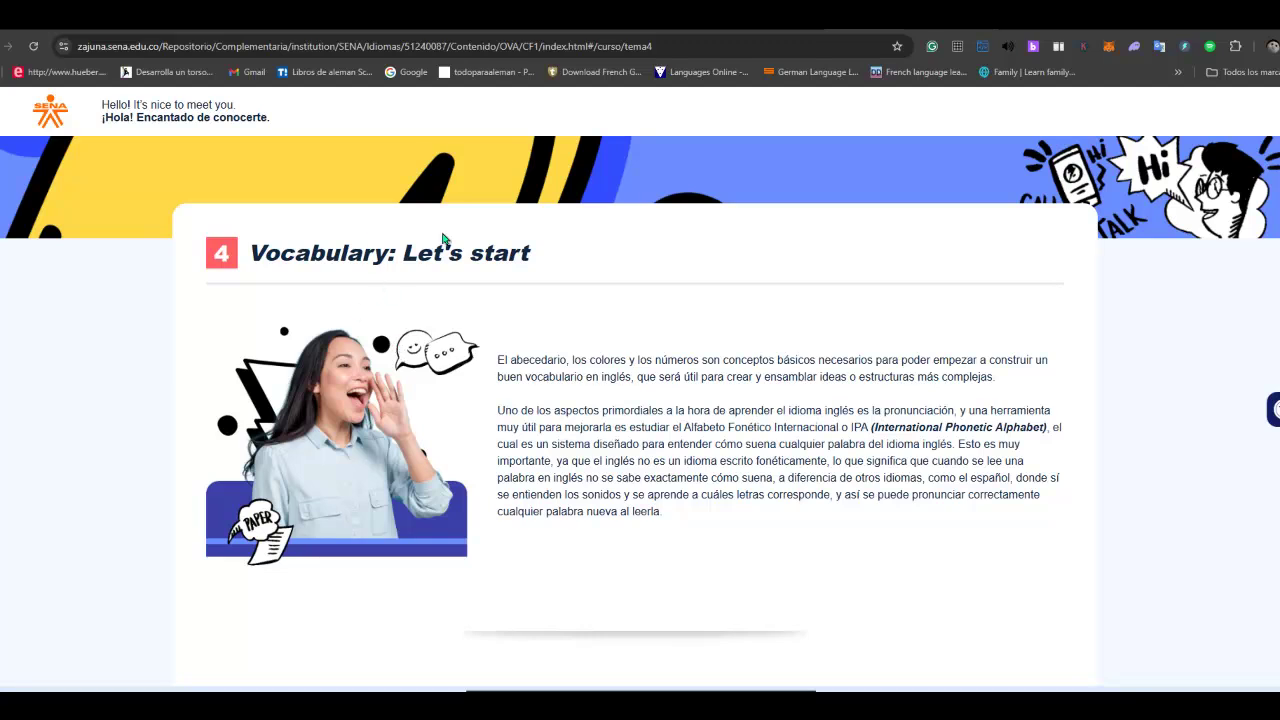
{"action": "scroll", "coordinate": [575, 366], "scroll_direction": "down", "scroll_amount": 4}
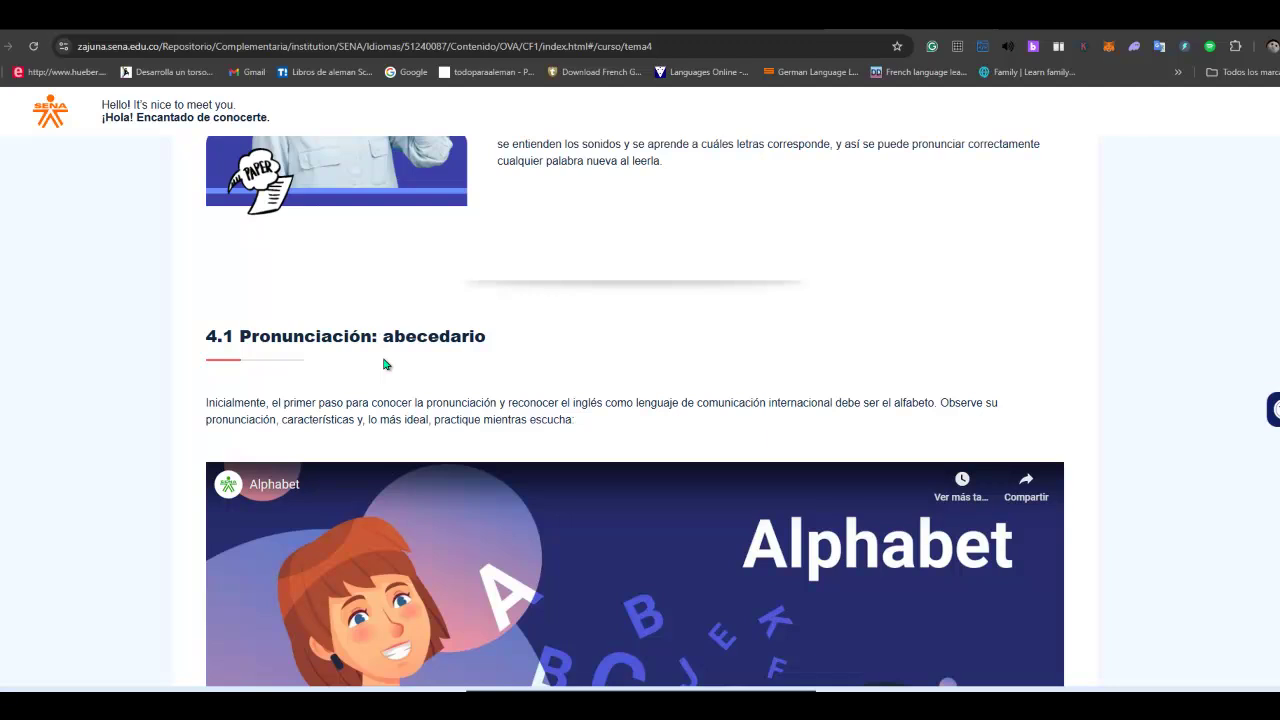
{"action": "scroll", "coordinate": [389, 363], "scroll_direction": "down", "scroll_amount": 5}
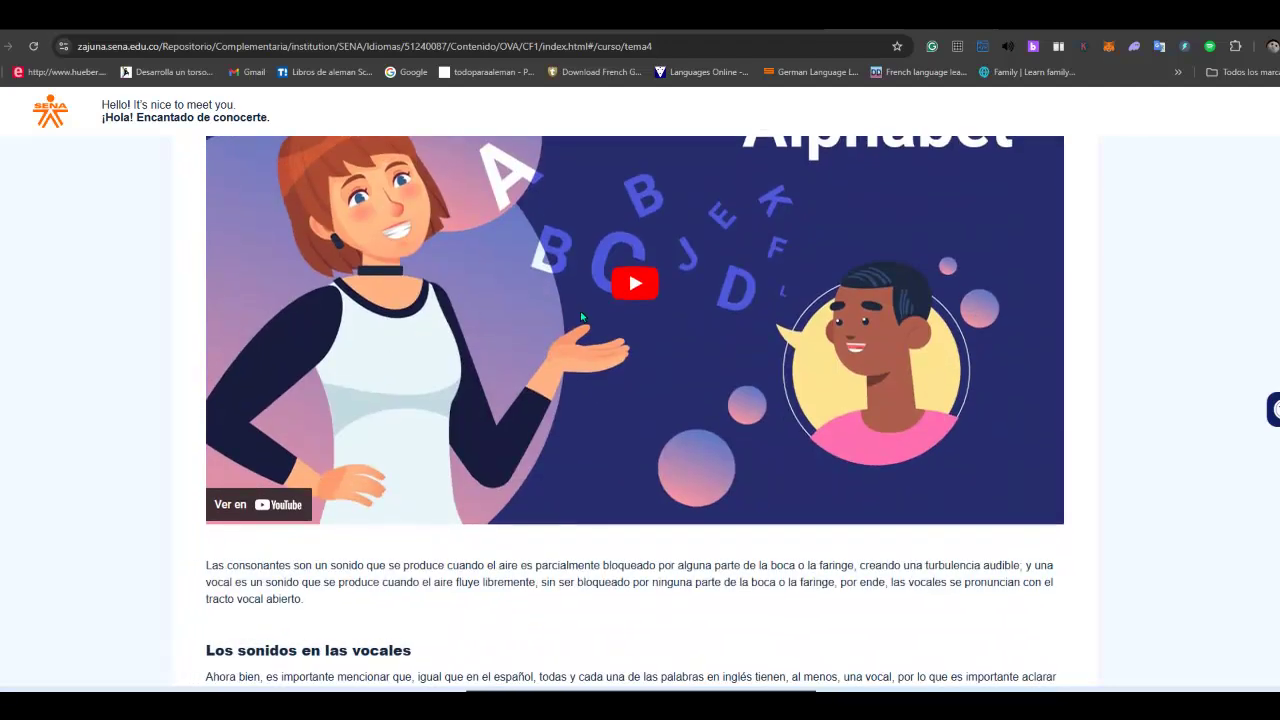
{"action": "scroll", "coordinate": [798, 285], "scroll_direction": "down", "scroll_amount": 15}
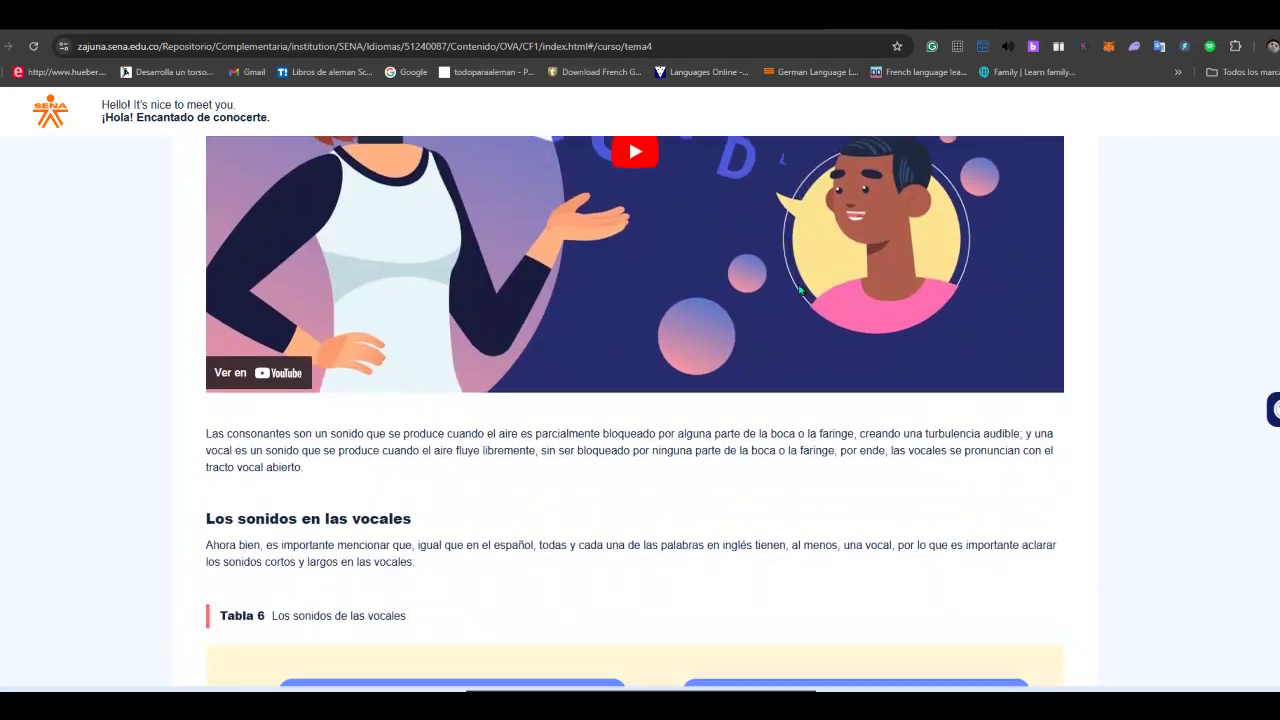
{"action": "scroll", "coordinate": [798, 289], "scroll_direction": "down", "scroll_amount": 6}
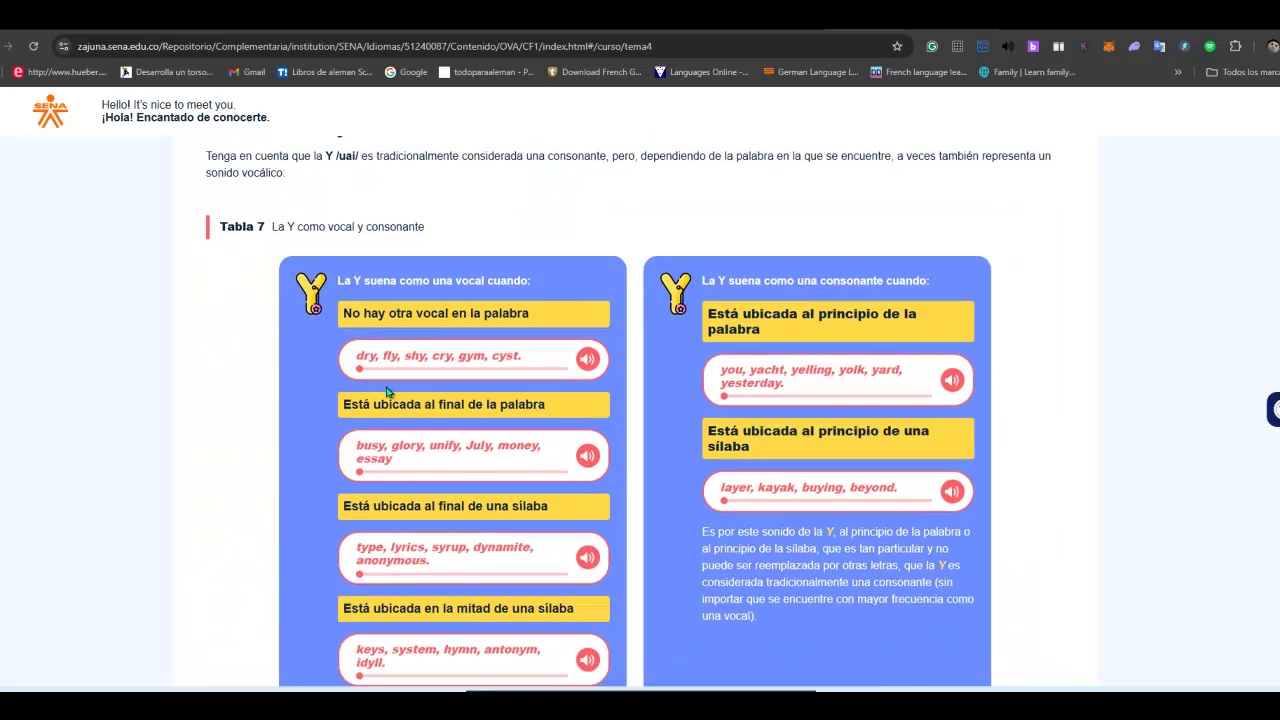
{"action": "scroll", "coordinate": [634, 409], "scroll_direction": "down", "scroll_amount": 15}
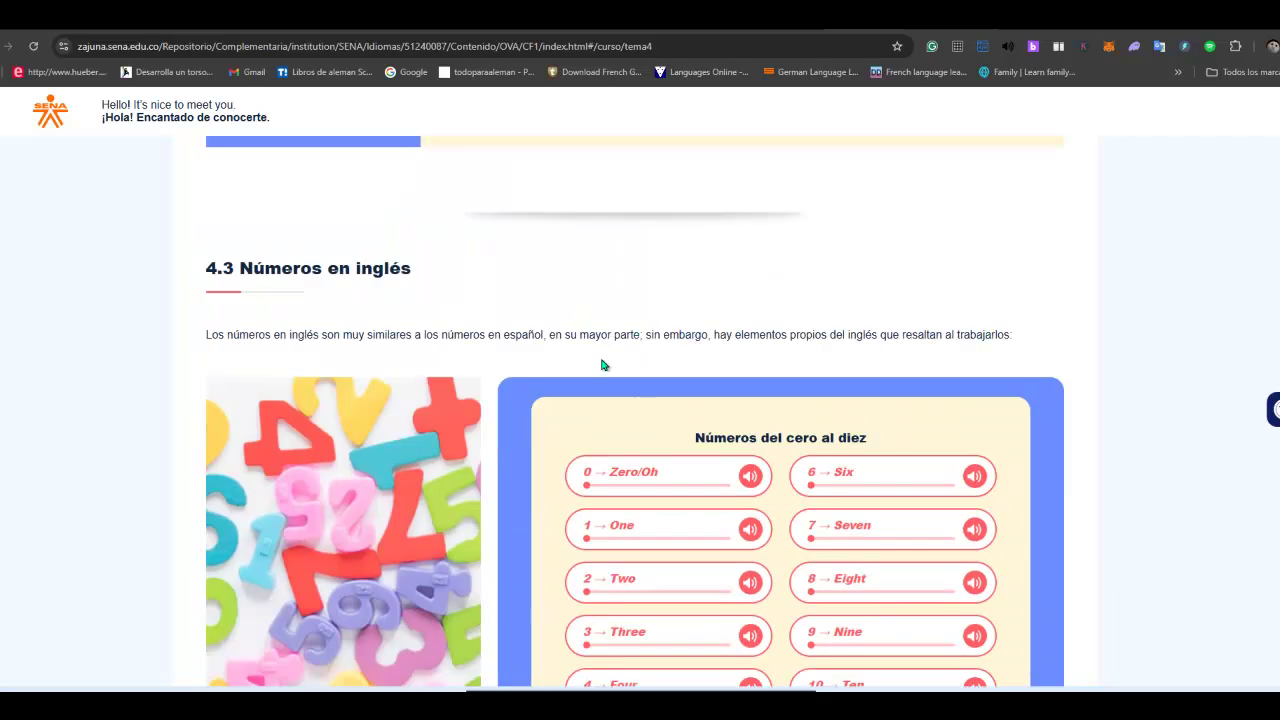
Examine section 4.3, "Números en inglés", and the "Let's spell colors and numbers!" activity.
{"action": "scroll", "coordinate": [600, 365], "scroll_direction": "down", "scroll_amount": 6}
{"action": "scroll", "coordinate": [763, 517], "scroll_direction": "up", "scroll_amount": 3}
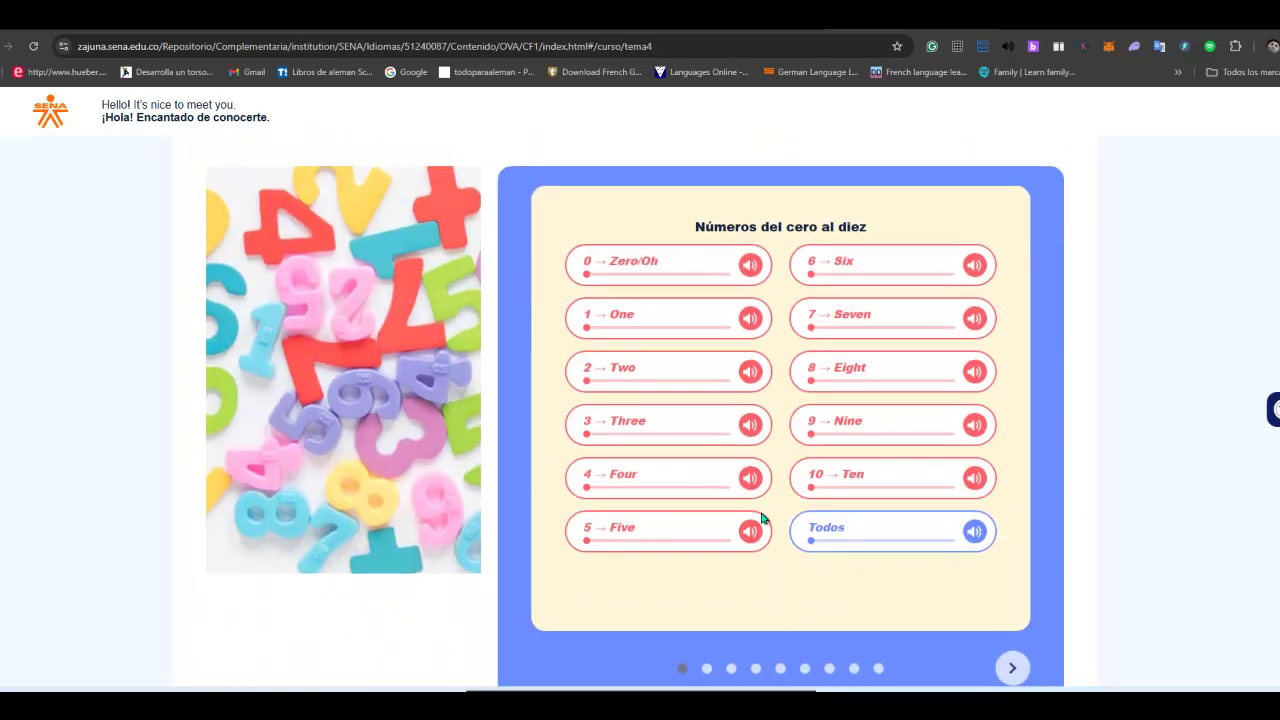
{"action": "scroll", "coordinate": [769, 490], "scroll_direction": "down", "scroll_amount": 4}
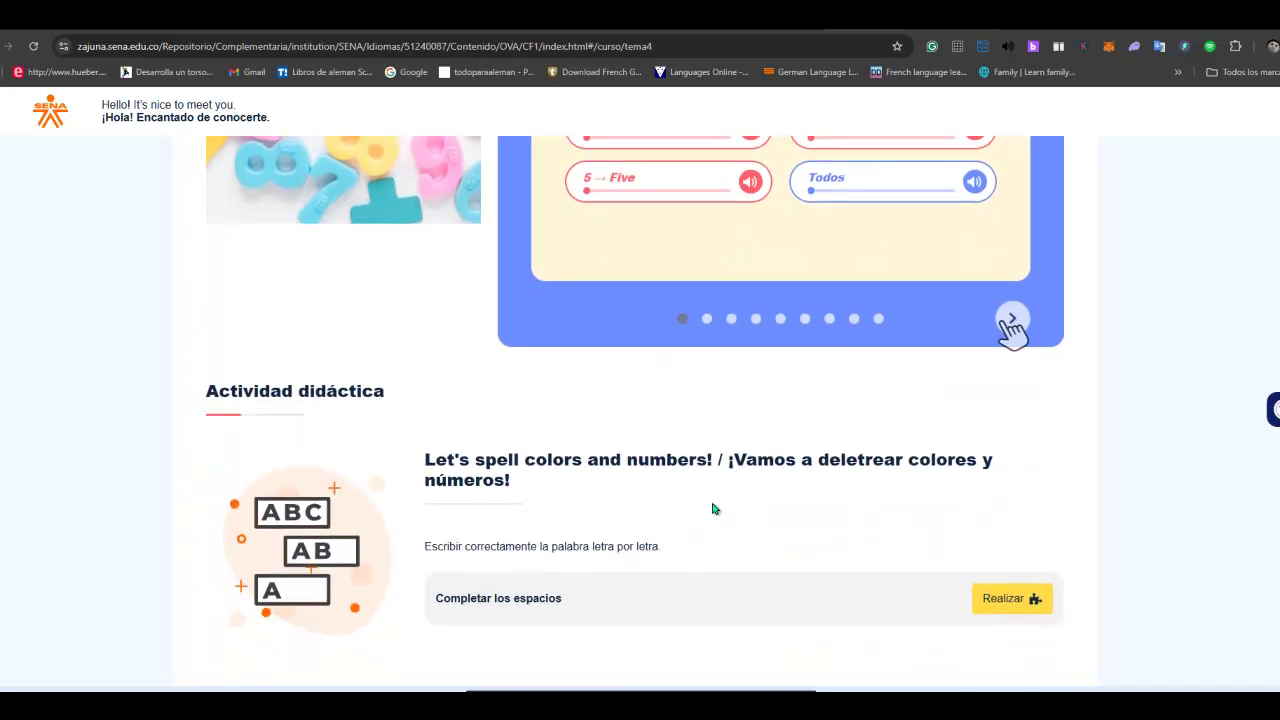
{"action": "scroll", "coordinate": [890, 476], "scroll_direction": "up", "scroll_amount": 1}
{"action": "scroll", "coordinate": [950, 605], "scroll_direction": "down", "scroll_amount": 1}
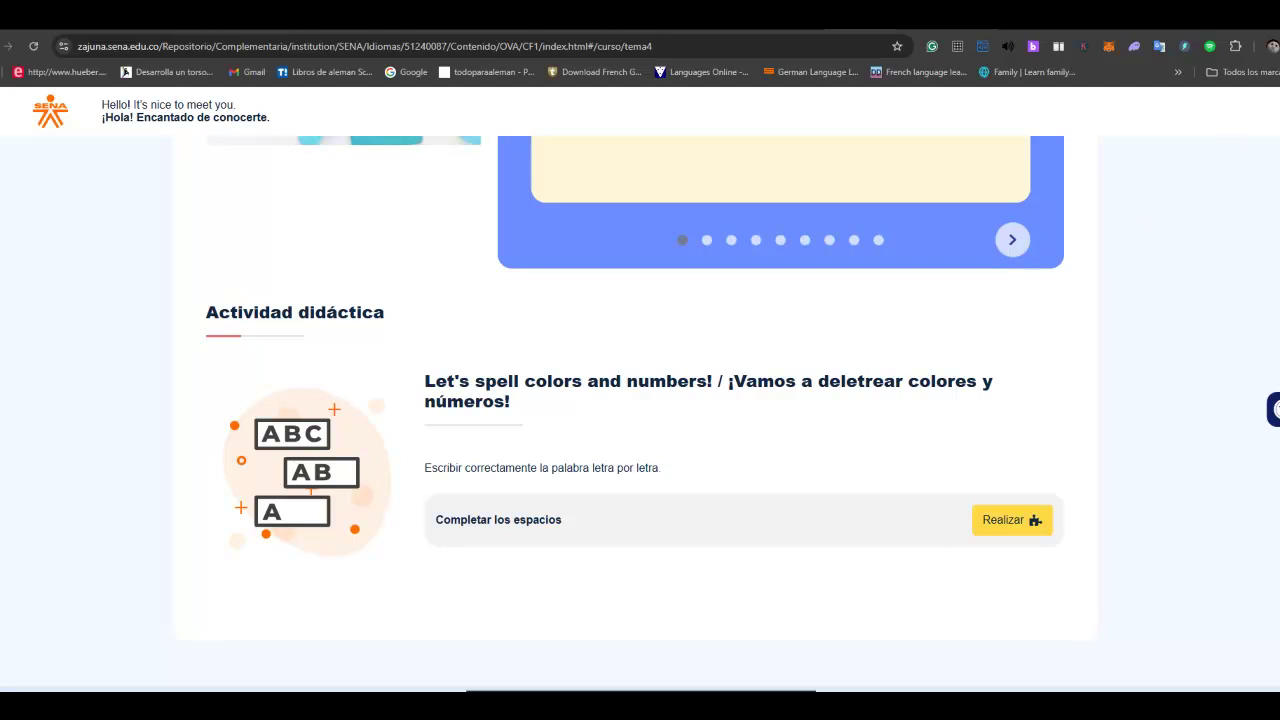
Close the educational resource, return to the English Does Work – Level 1 course page, and locate the Actividad de aprendizaje 1 evidences.
{"action": "key", "text": "ctrl+w"}
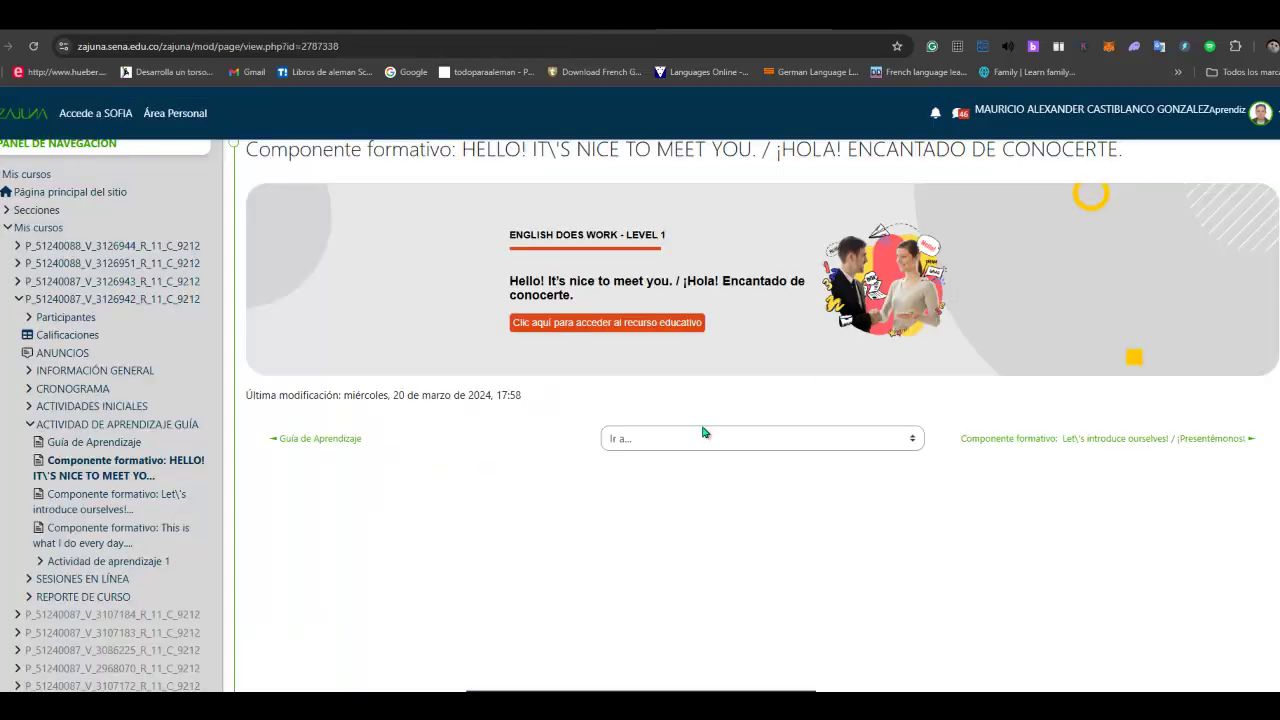
{"action": "scroll", "coordinate": [703, 432], "scroll_direction": "up", "scroll_amount": 2}
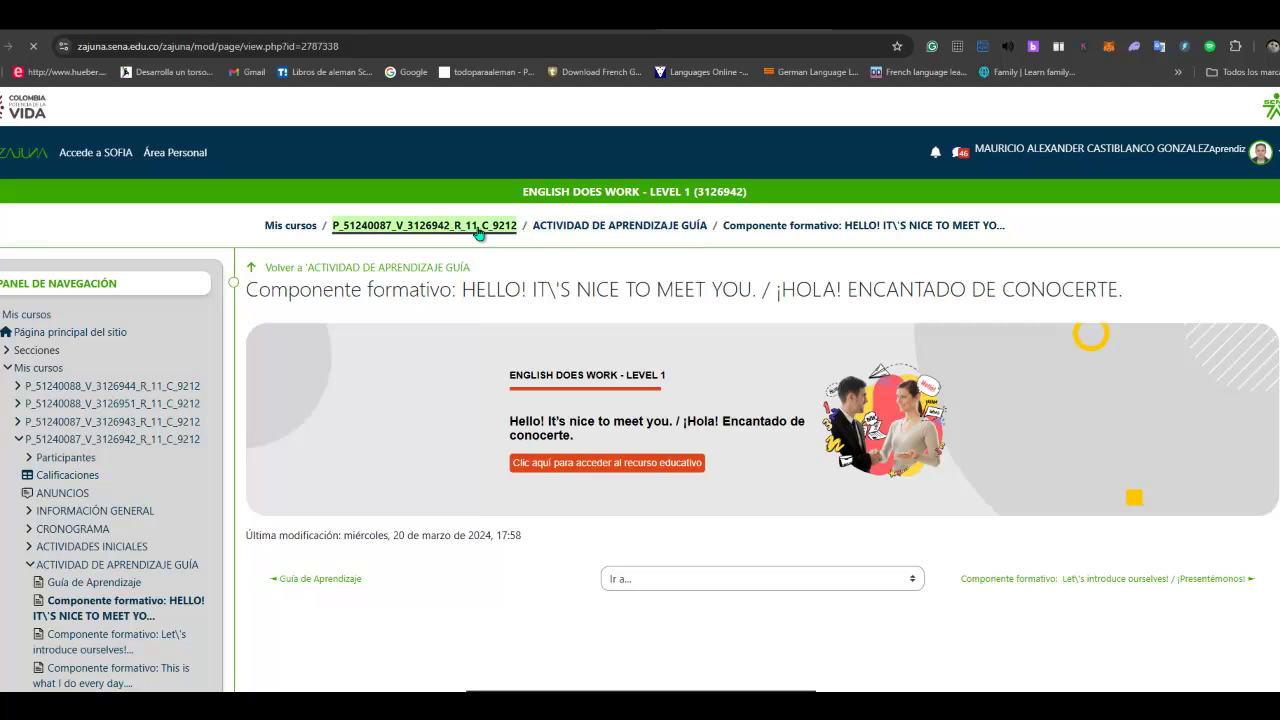
{"action": "left_click", "coordinate": [458, 236]}
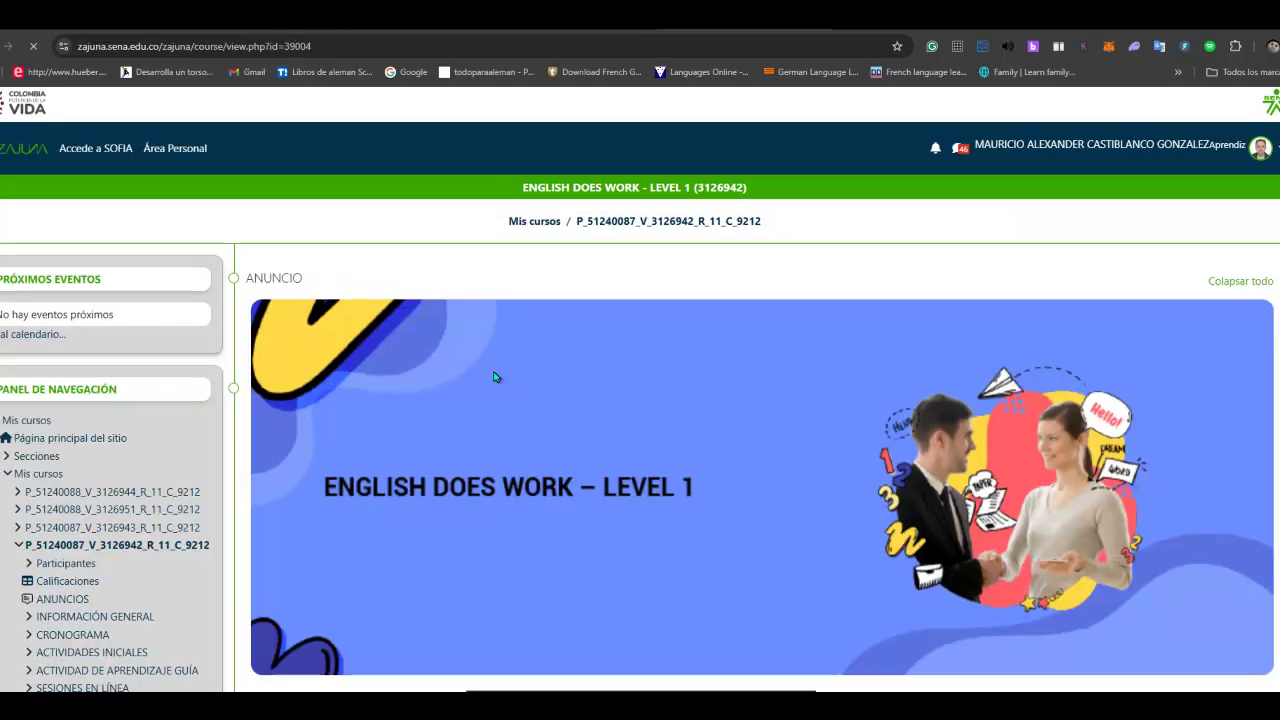
{"action": "scroll", "coordinate": [495, 375], "scroll_direction": "down", "scroll_amount": 8}
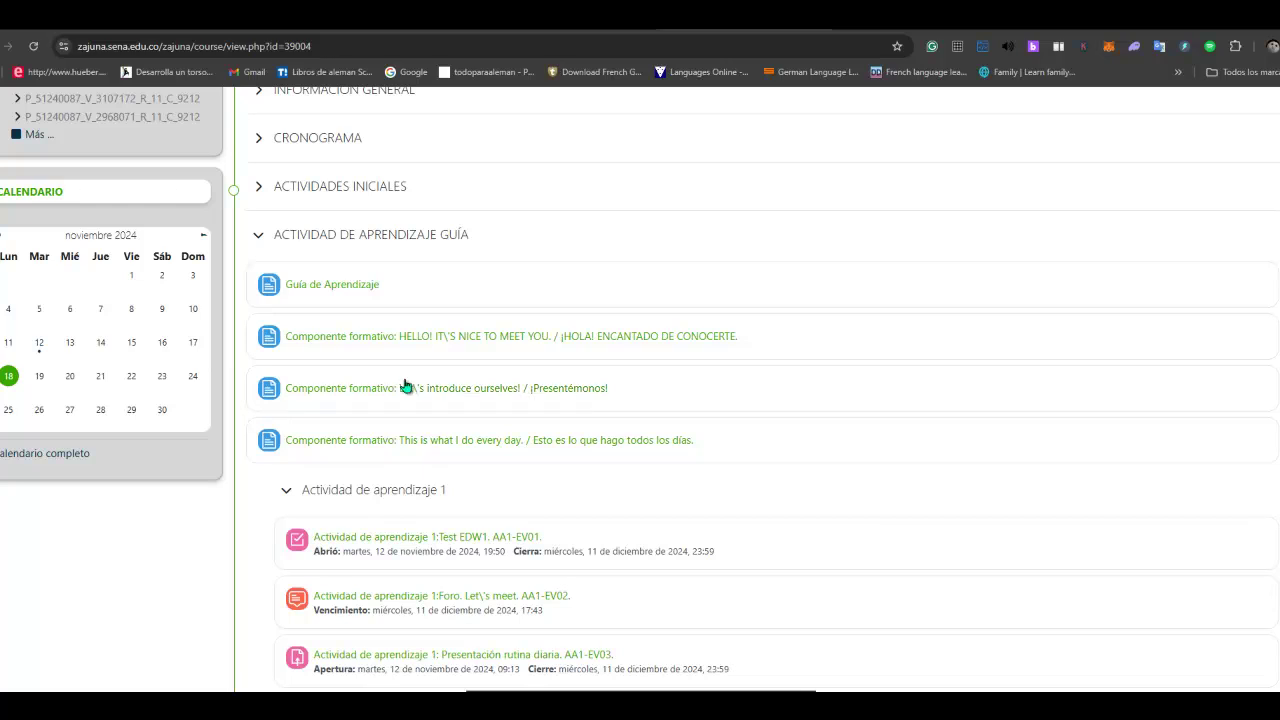
{"action": "scroll", "coordinate": [408, 650], "scroll_direction": "down", "scroll_amount": 1}
{"action": "scroll", "coordinate": [408, 648], "scroll_direction": "up", "scroll_amount": 2}
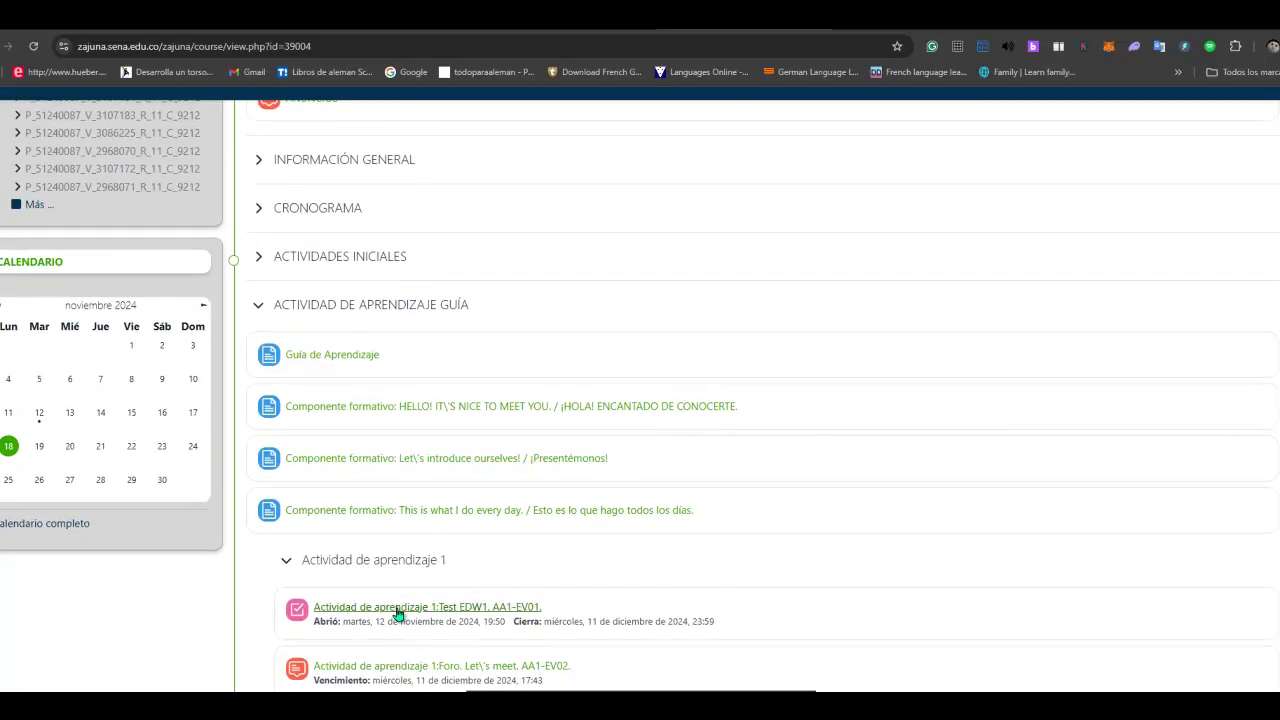